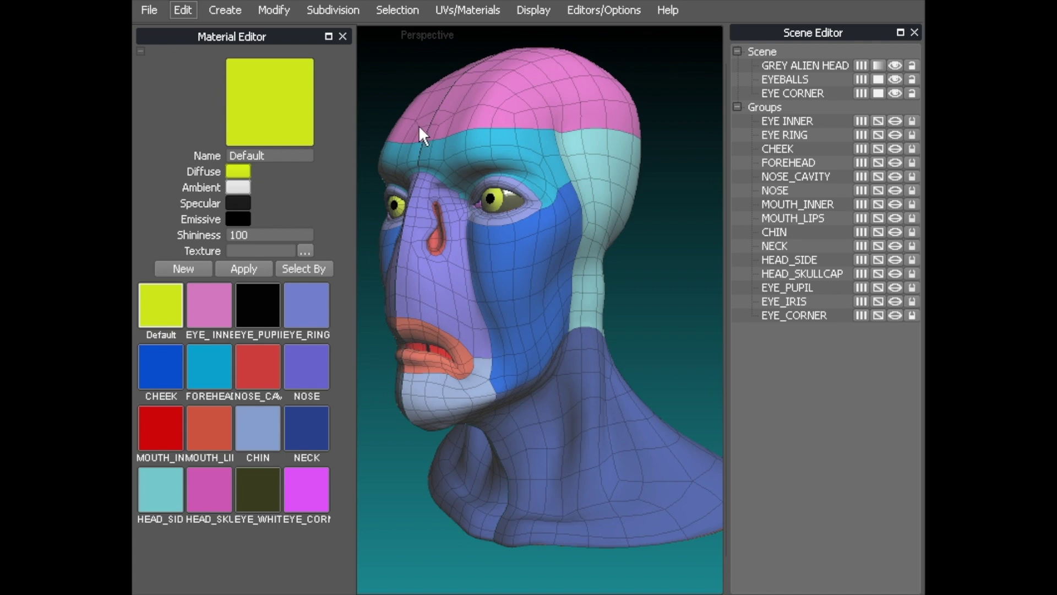
- Select the alien head, the eyeballs and the eye corner one after another directly on the model
middle_click_drag(421, 130, 408, 147)
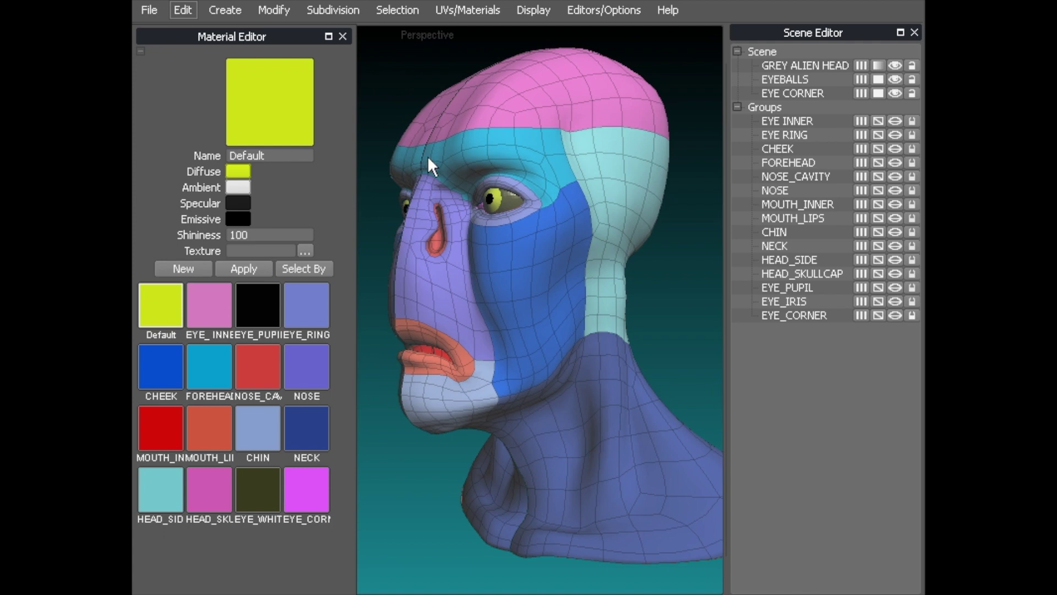
middle_click_drag(451, 146, 514, 157)
left_click(517, 143)
scroll(555, 131, "up", 3)
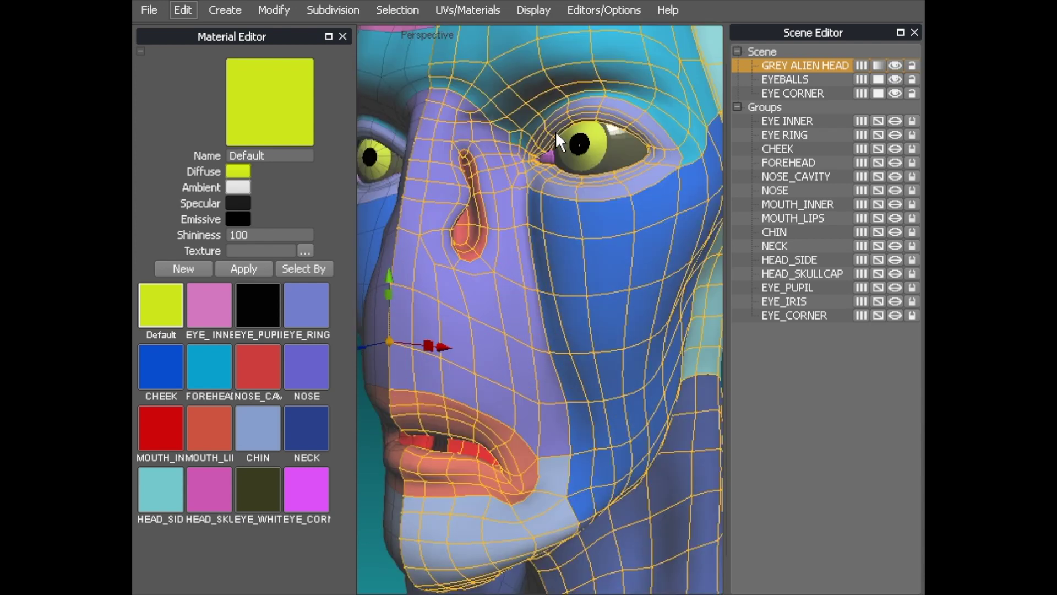
left_click(612, 132)
middle_click_drag(616, 130, 517, 208)
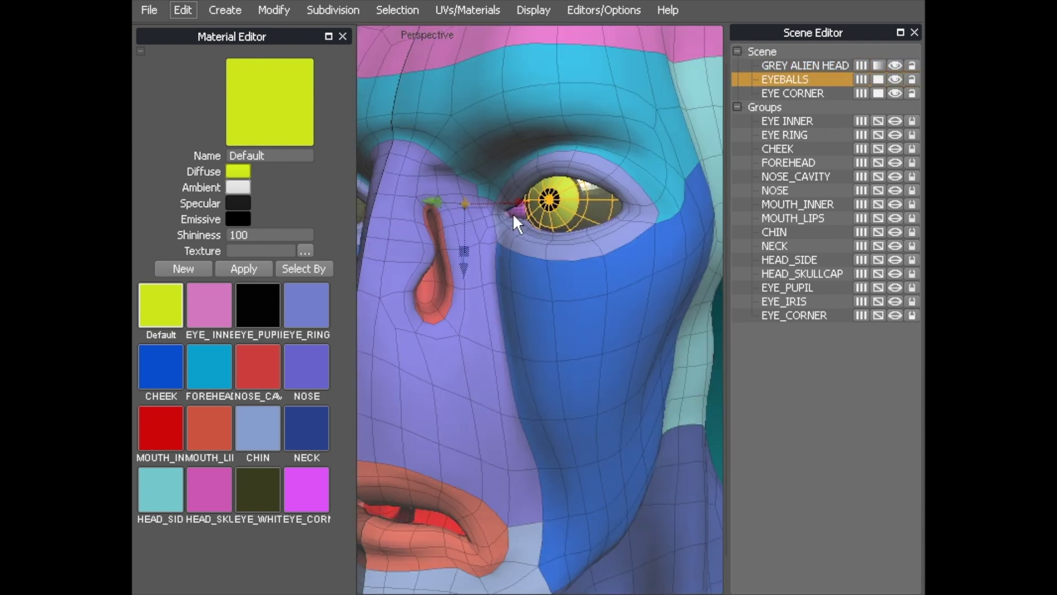
left_click(513, 212)
scroll(569, 176, "down", 6)
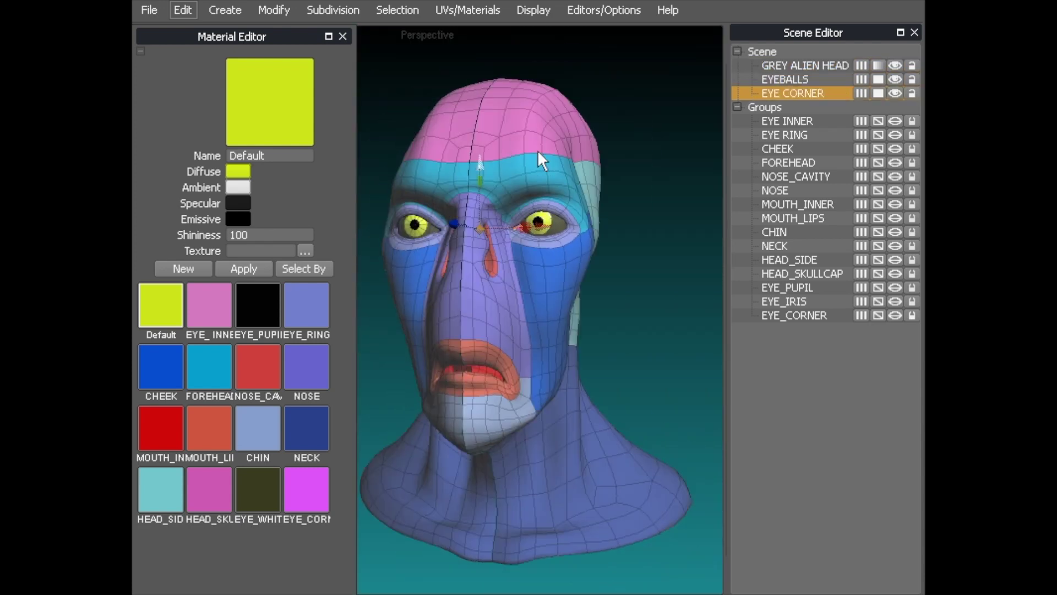
middle_click_drag(550, 147, 539, 101)
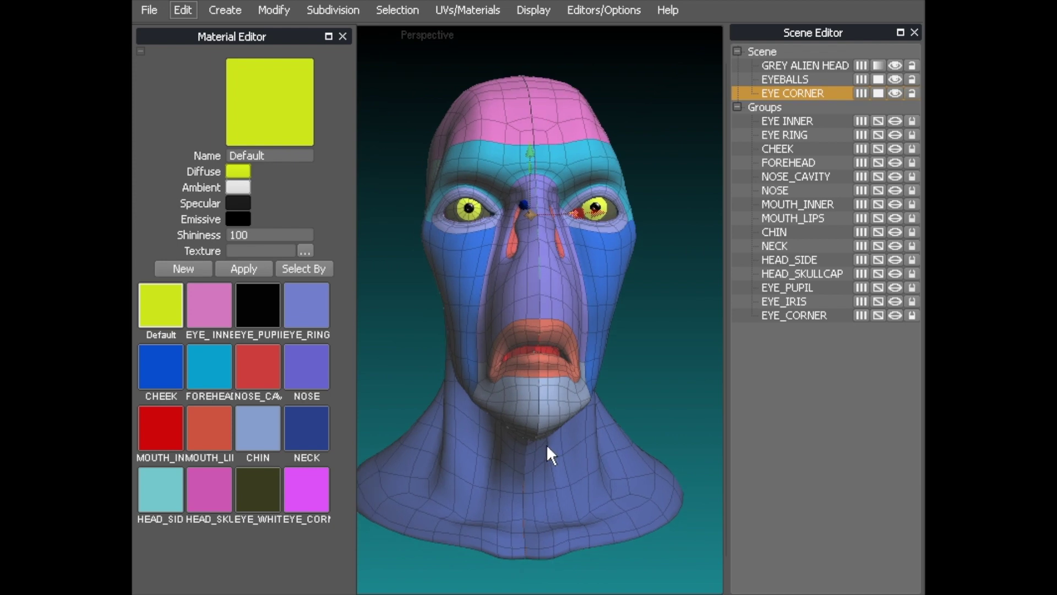
middle_click_drag(530, 236, 534, 152)
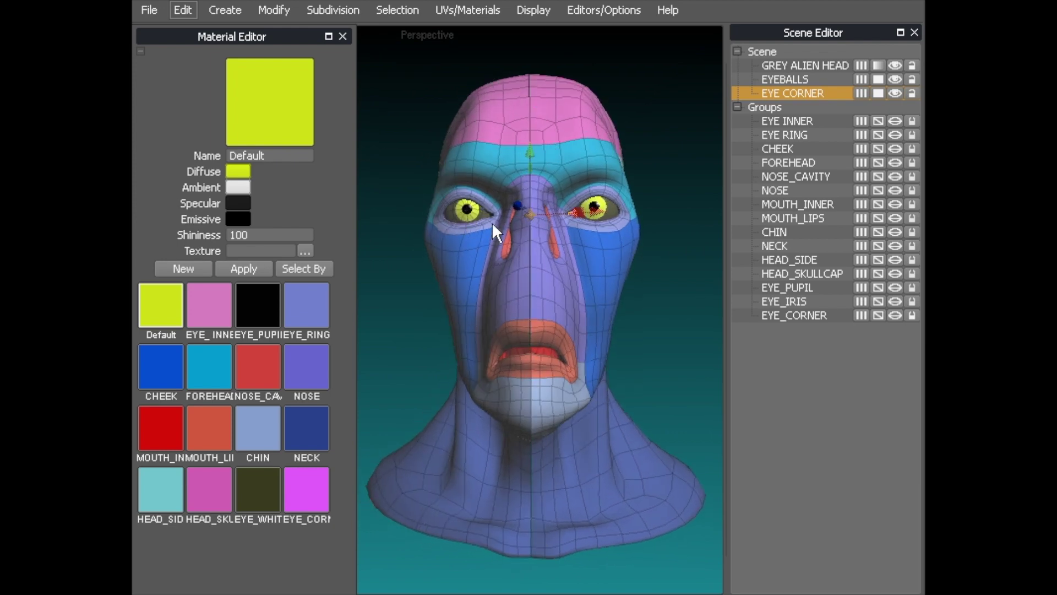
middle_click_drag(484, 200, 444, 123)
right_click_drag(441, 118, 486, 130, "alt")
middle_click_drag(486, 130, 467, 196, "alt")
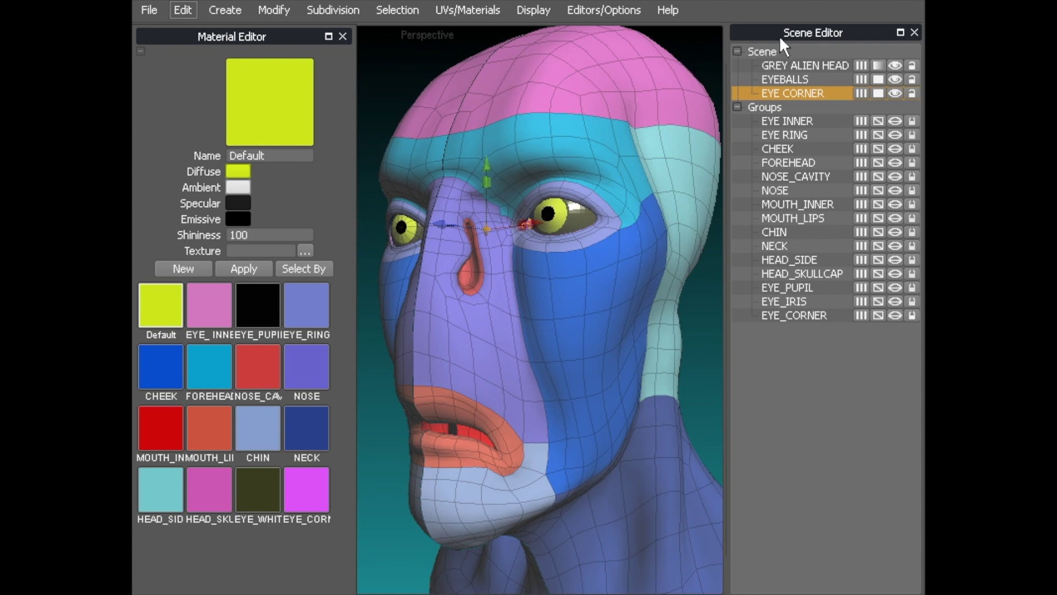
left_click(597, 10)
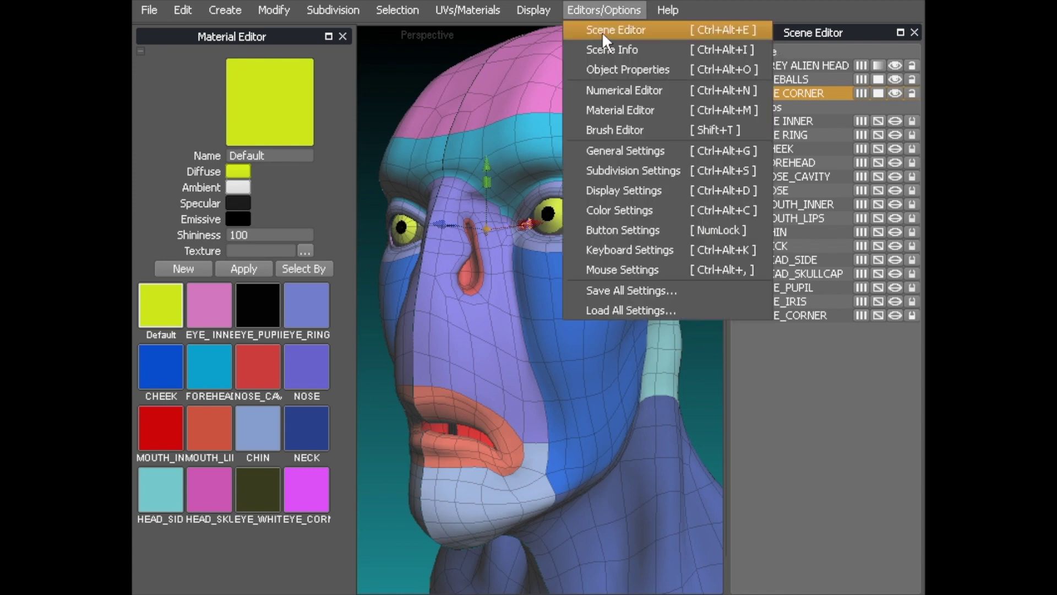
left_click(798, 29)
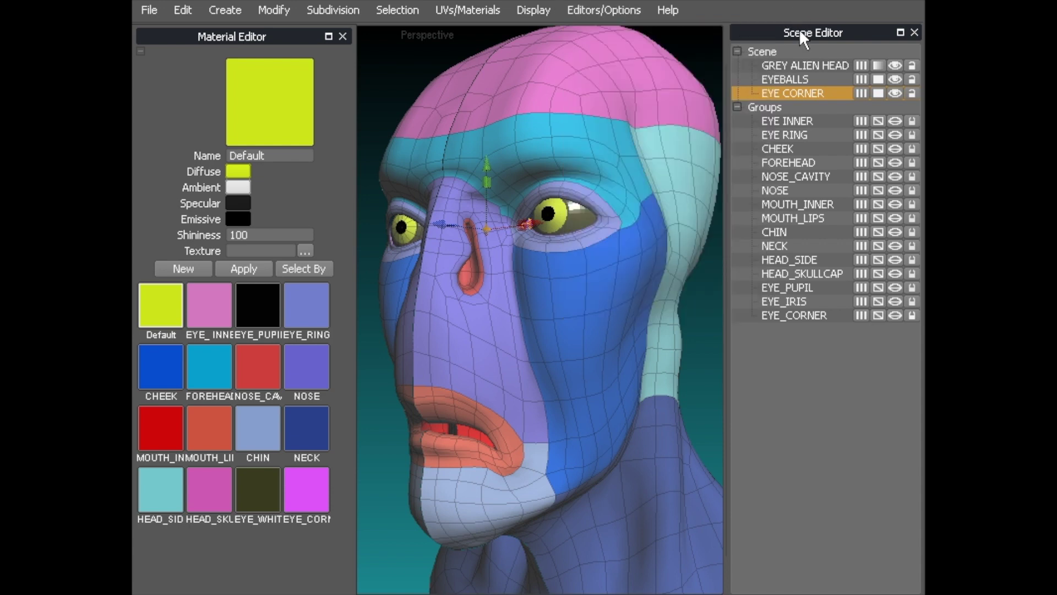
left_click_drag(522, 193, 518, 210, "alt")
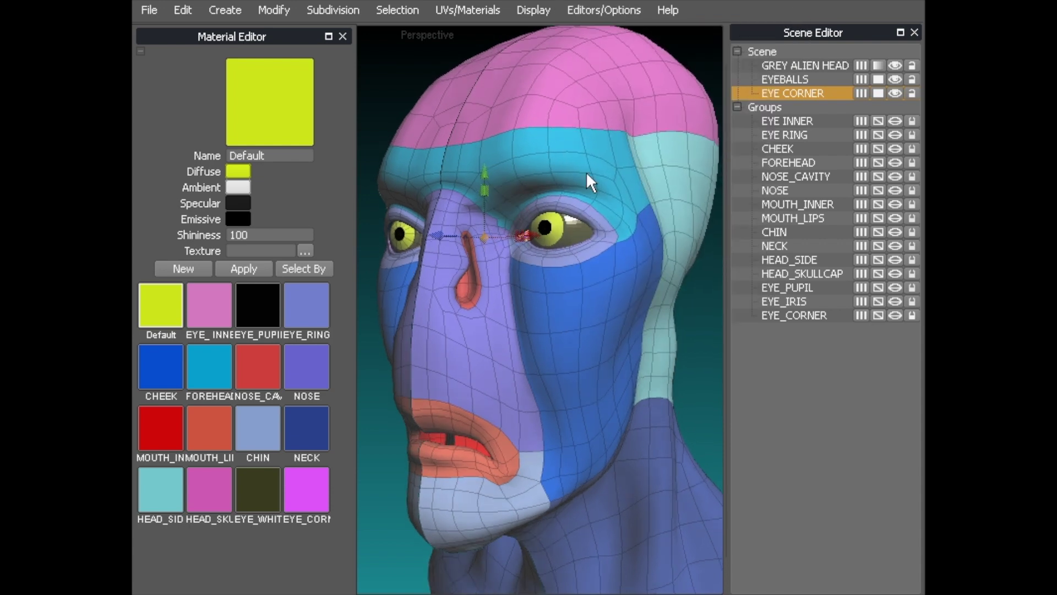
- Clear the selection, collapse the Scene branch of the object list and expand it again
left_click(766, 49)
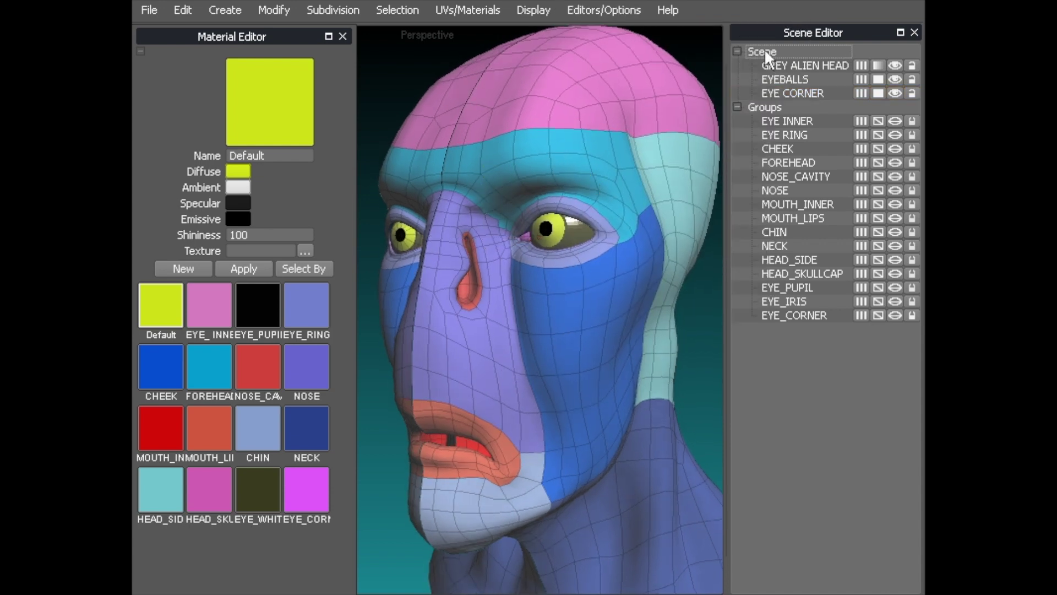
left_click(736, 51)
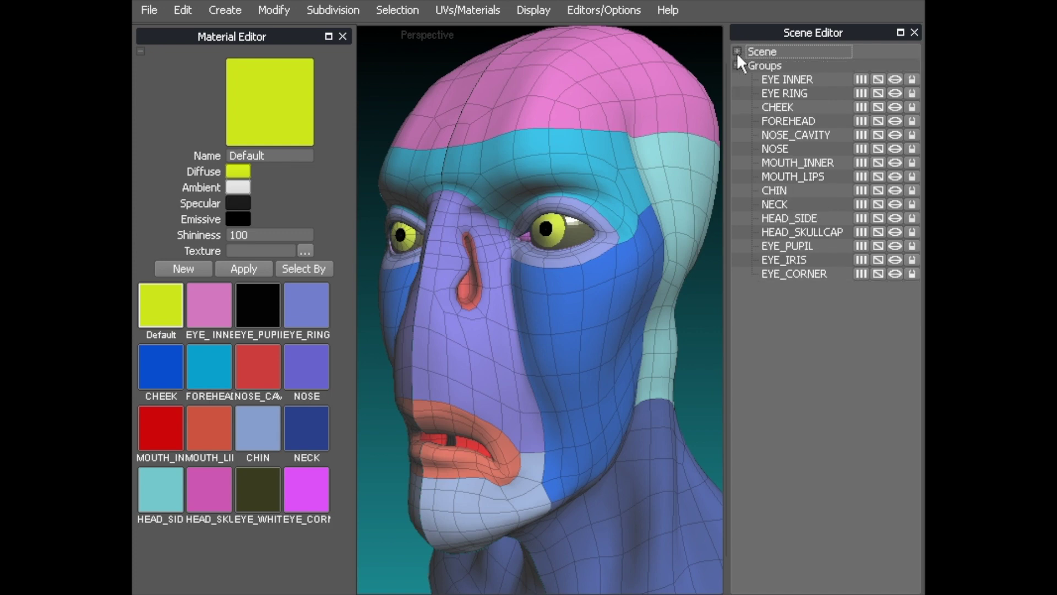
left_click(737, 51)
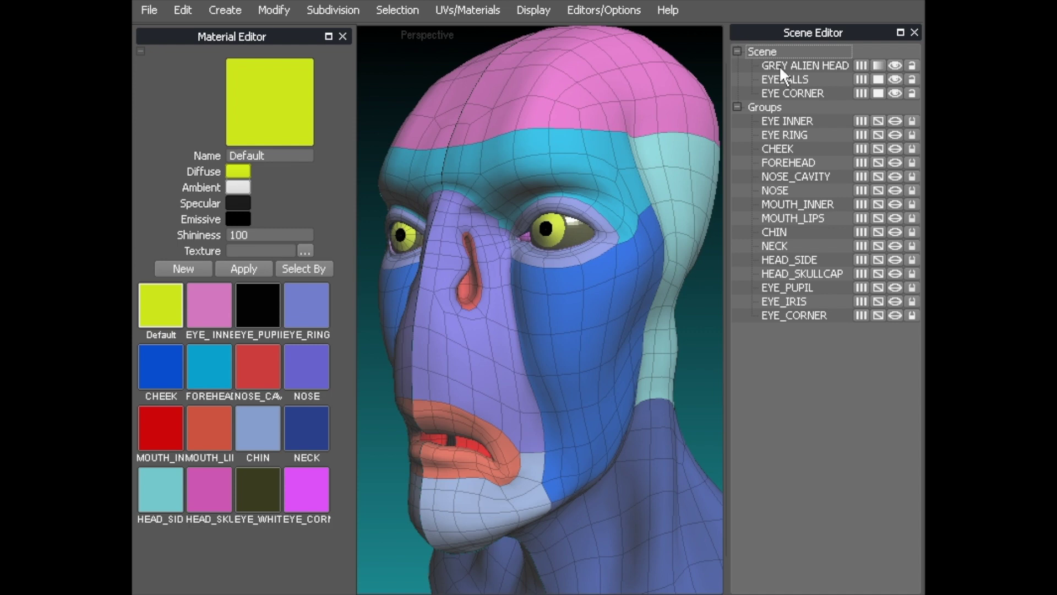
- Select GREY ALIEN HEAD, EYEBALLS and EYE CORNER in turn from the Scene list to identify each object on the model
left_click(788, 66)
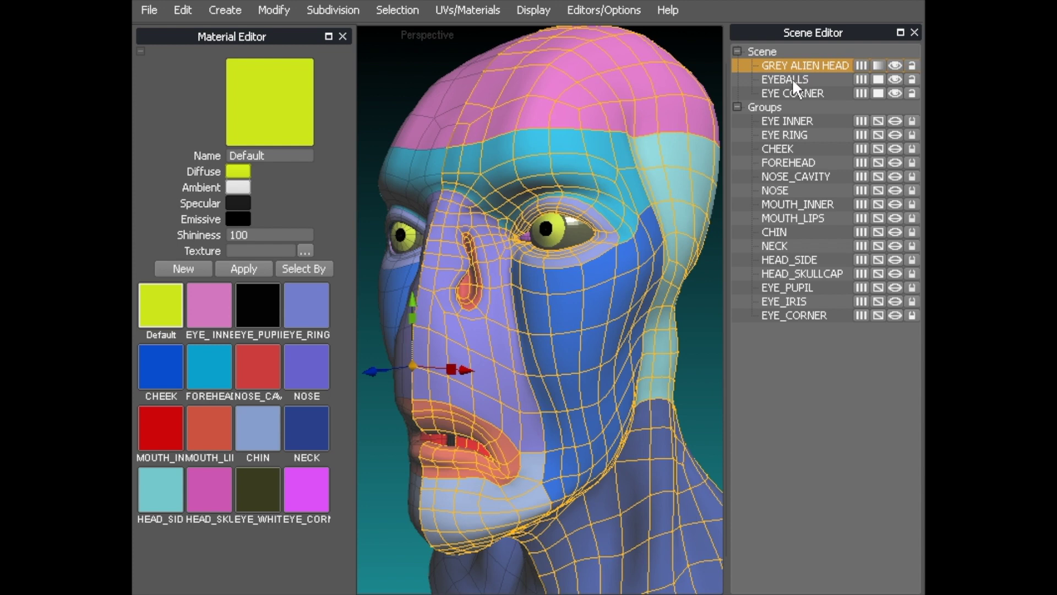
left_click(791, 79)
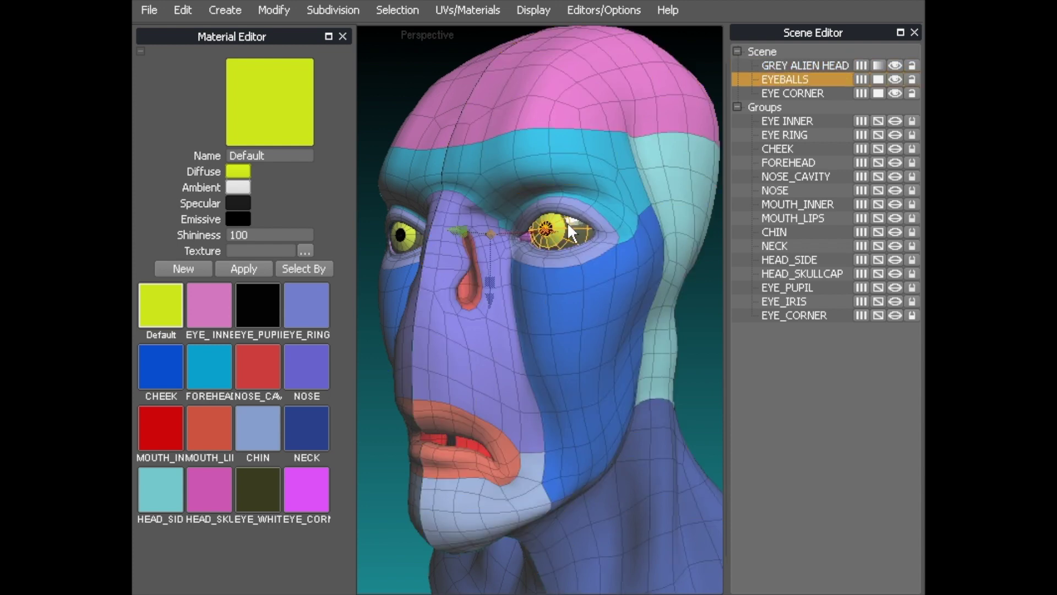
left_click(793, 93)
key("f")
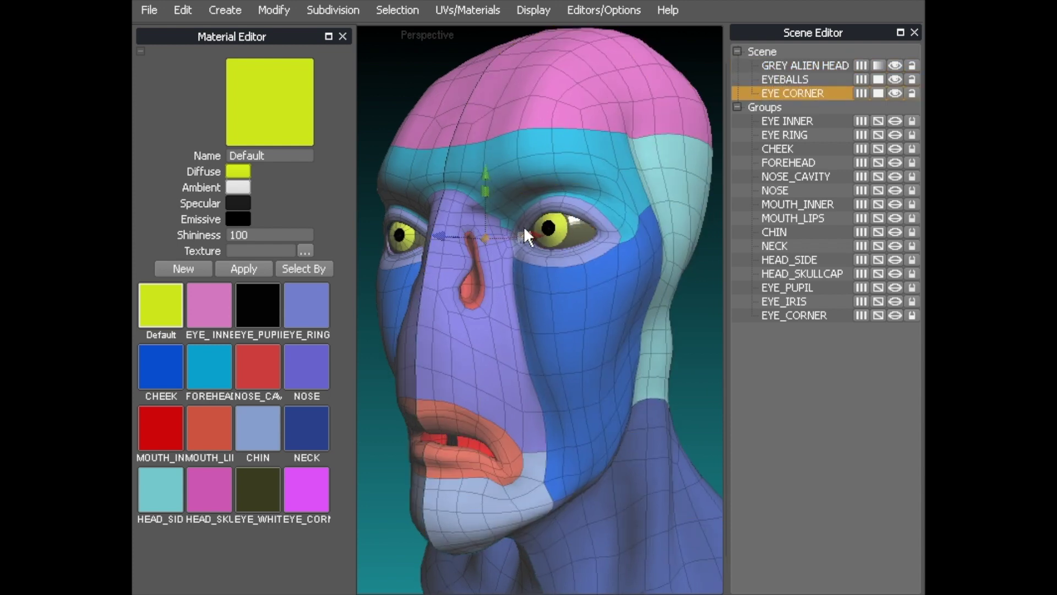
- Pick the head, an eyeball and the eye corner on the model to match each with its Scene list entry
right_click_drag(591, 166, 542, 148, "alt")
left_click(543, 181)
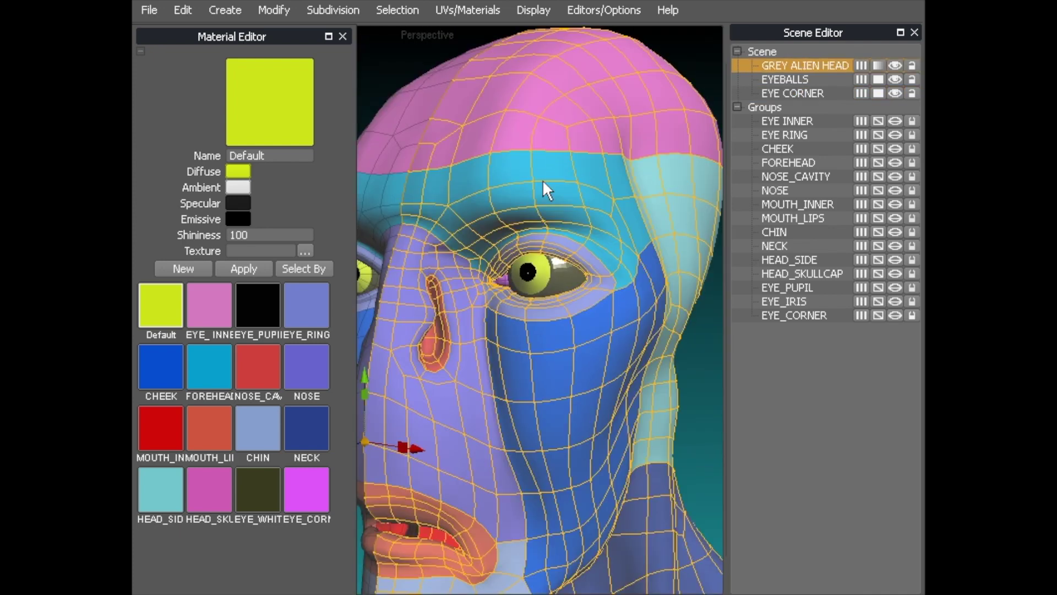
left_click(532, 271)
left_click(501, 279)
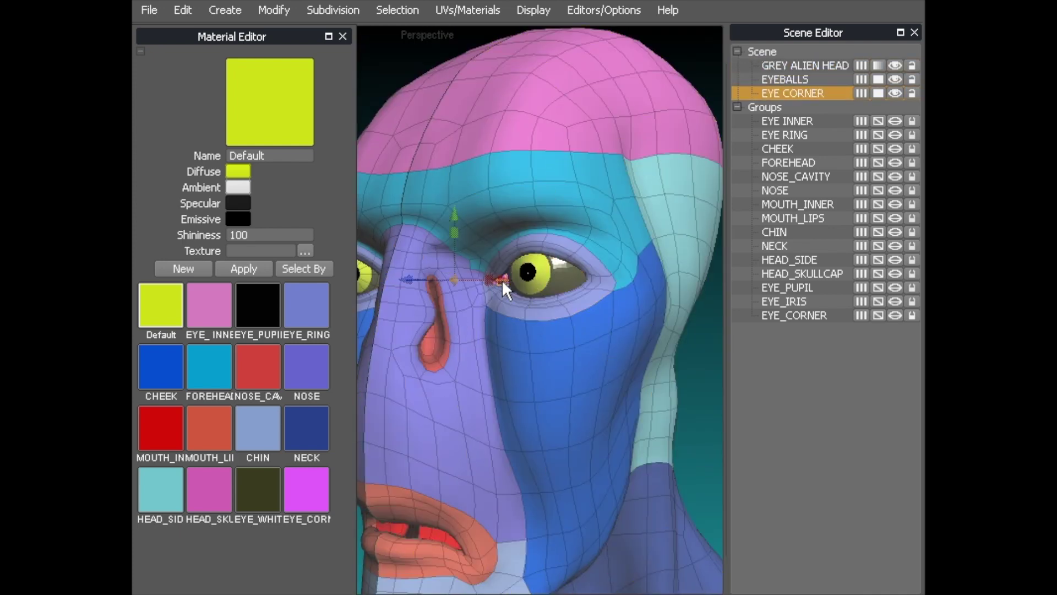
right_click_drag(543, 180, 606, 149, "alt")
- Cycle the Scene list selection through the three objects, ending with GREY ALIEN HEAD selected
left_click(780, 78)
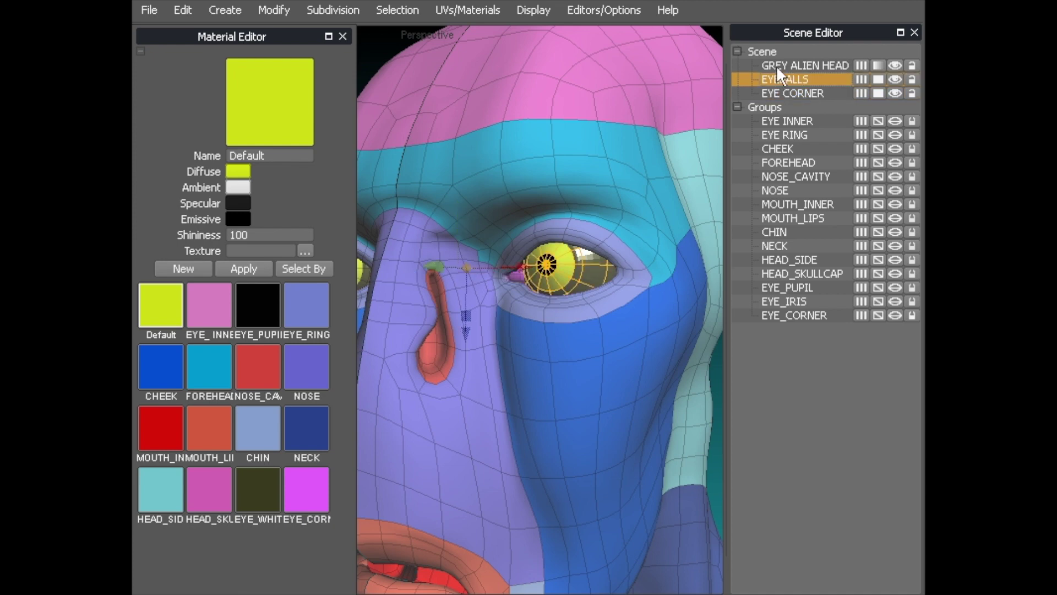
left_click(776, 66)
left_click(774, 79)
left_click(777, 93)
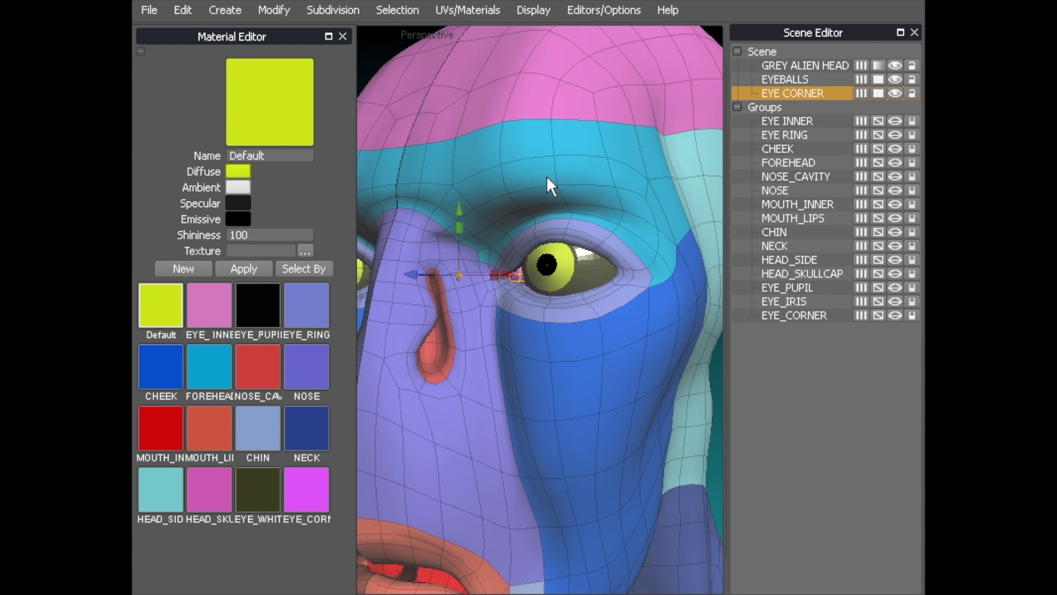
left_click(776, 77)
left_click(773, 64)
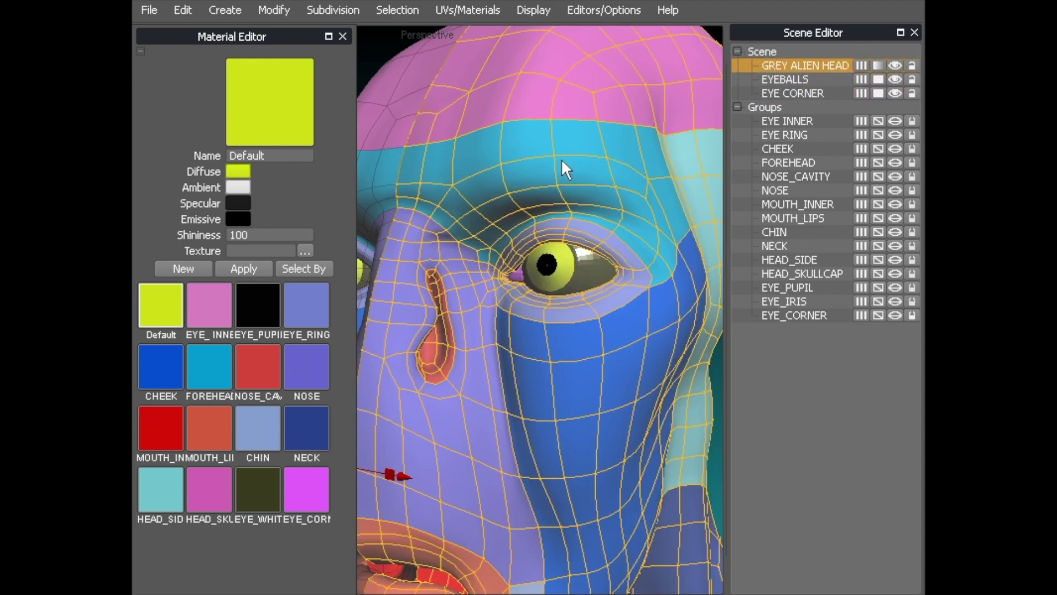
- Isolate GREY ALIEN HEAD so the eyeballs and eye corner are drawn only as wireframes
right_click_drag(562, 160, 486, 150, "alt")
middle_click_drag(486, 150, 551, 127, "alt")
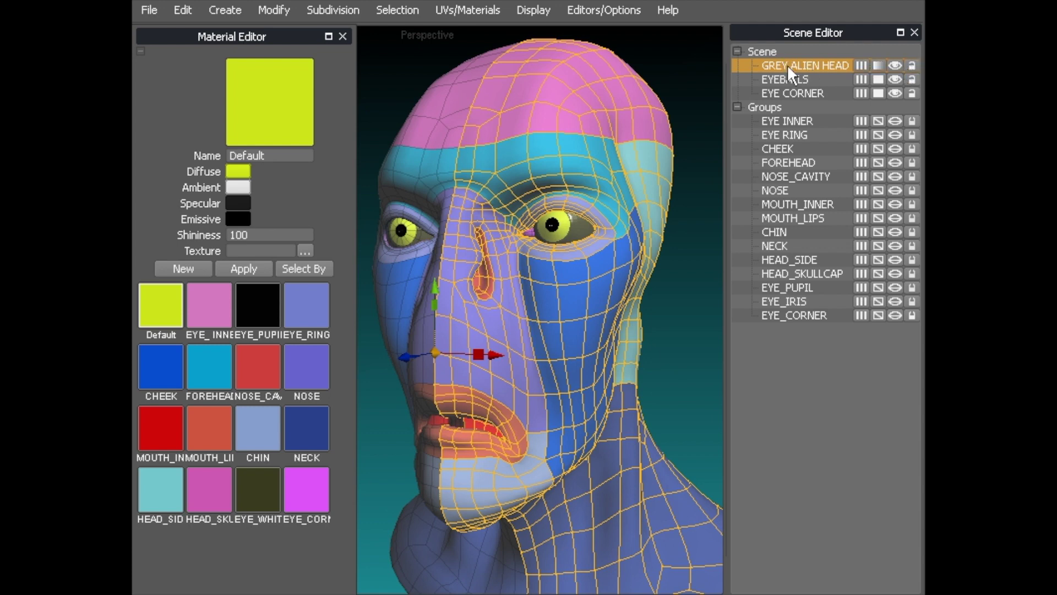
right_click_drag(530, 153, 536, 144, "alt")
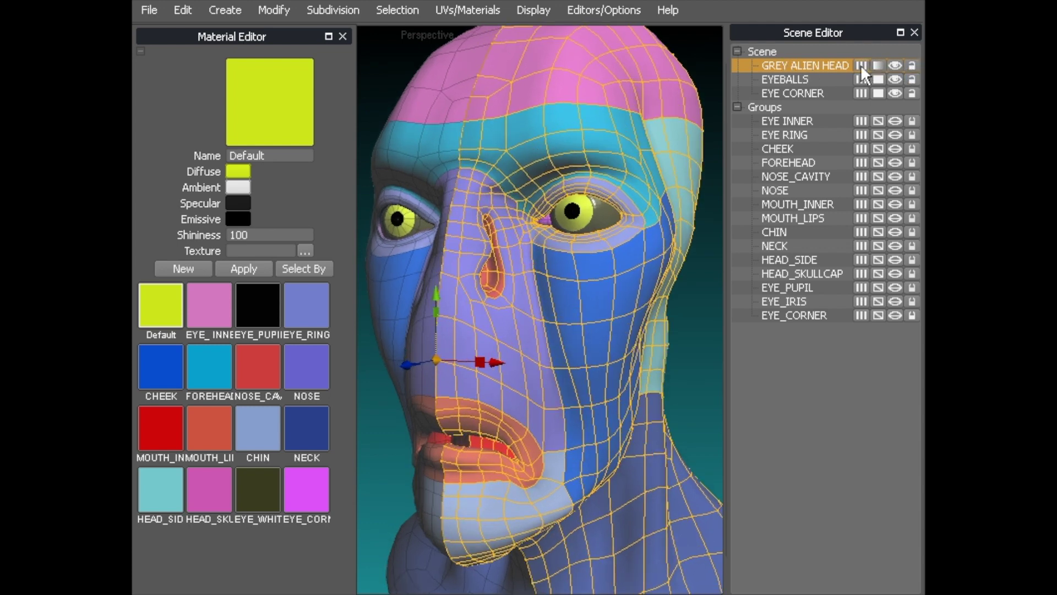
left_click(860, 65)
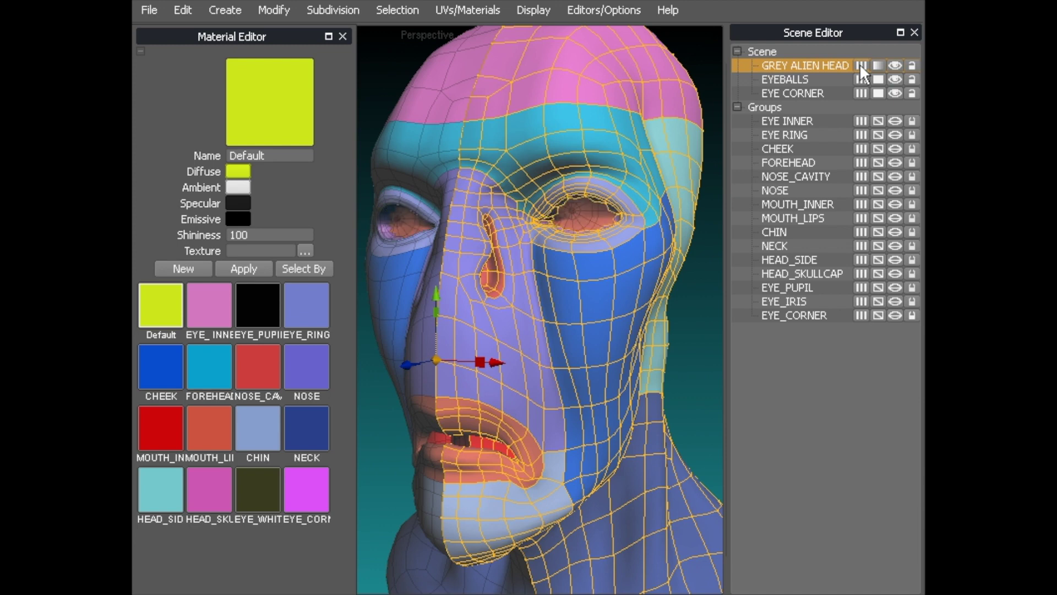
left_click_drag(660, 158, 640, 153, "alt")
middle_click_drag(640, 154, 585, 135)
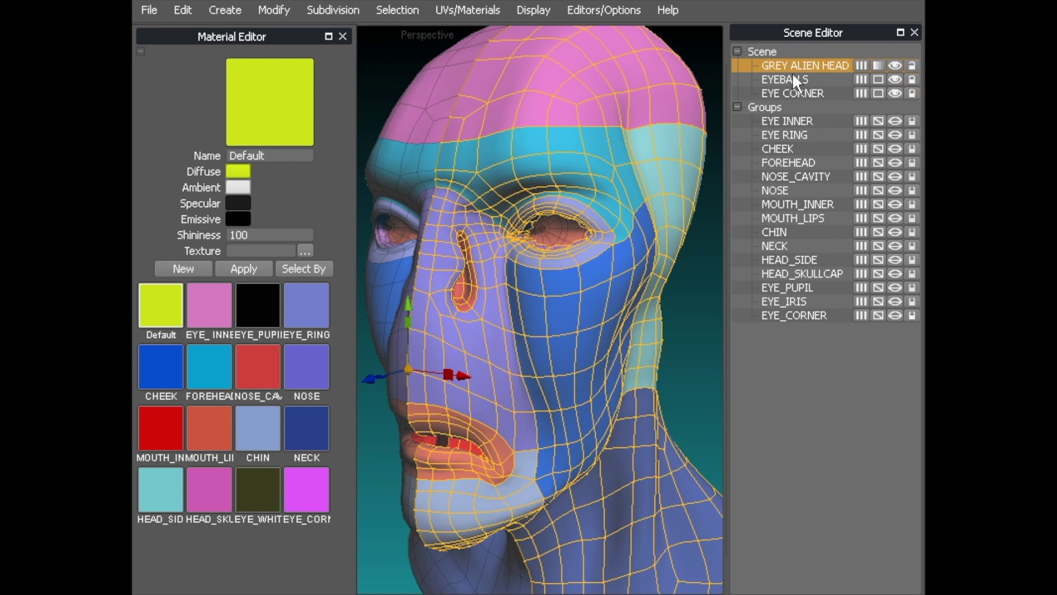
- Reselect GREY ALIEN HEAD in the Scene list and return the eyeballs and eye corner to shaded display
left_click(784, 86)
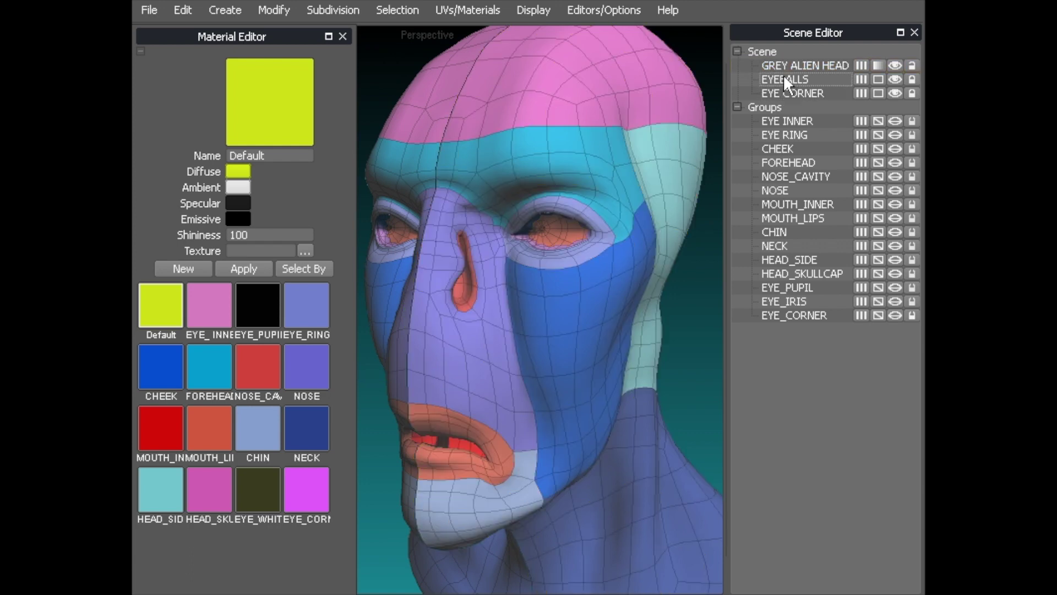
left_click(782, 61)
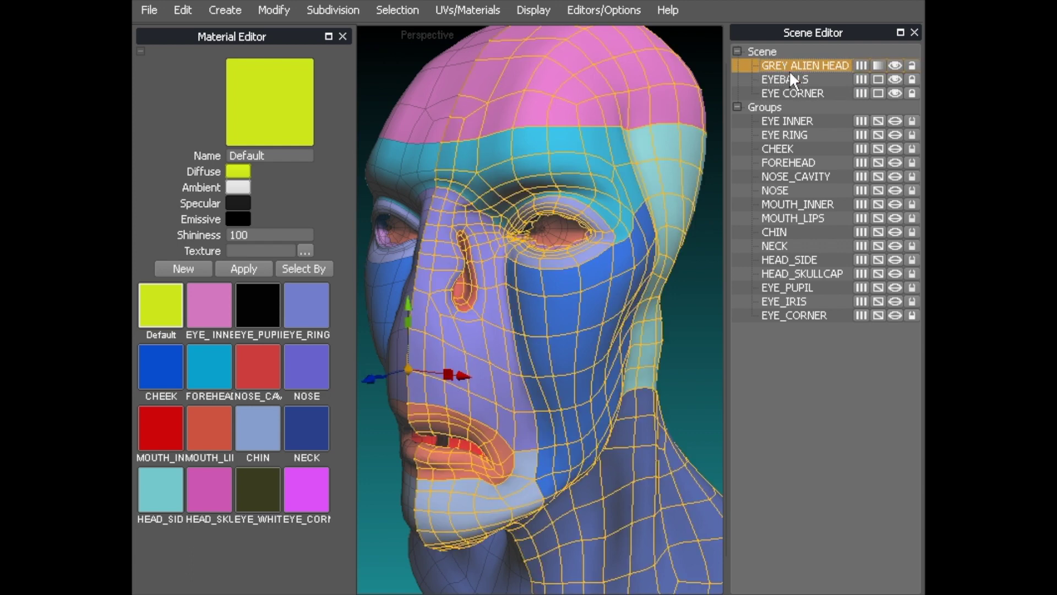
left_click(857, 64)
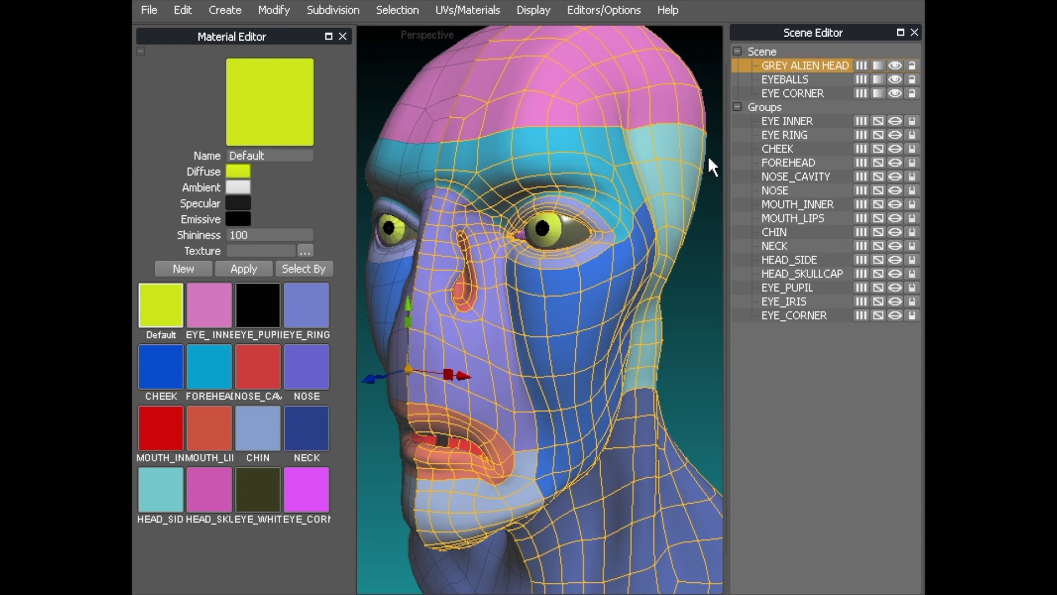
- Switch the display mode of GREY ALIEN HEAD to semi-transparent shading and deselect the head
scroll(539, 194, "down", 3)
middle_click_drag(540, 194, 514, 161, "alt")
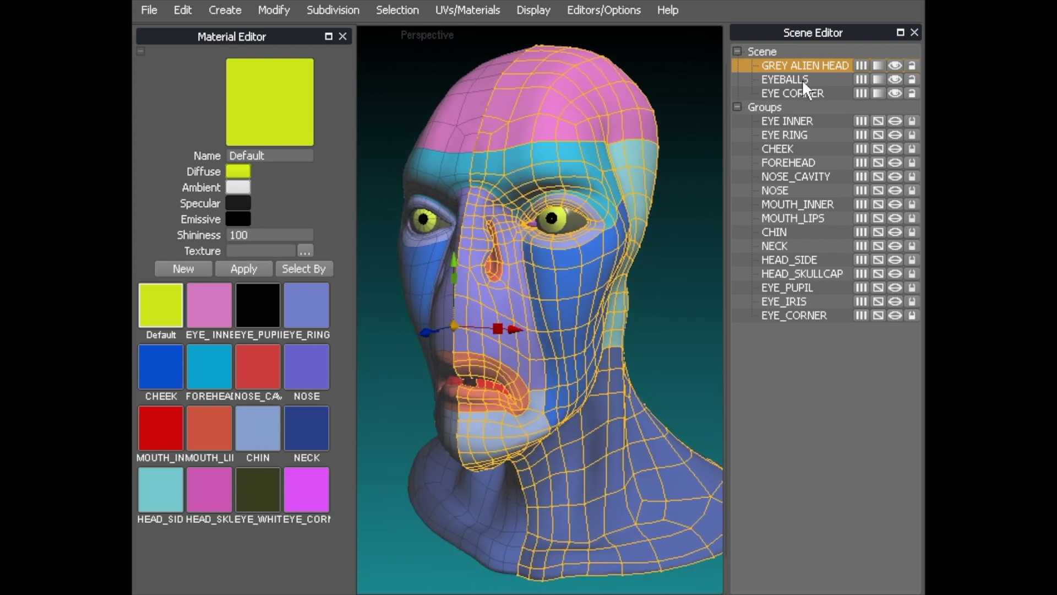
middle_click_drag(587, 134, 480, 154)
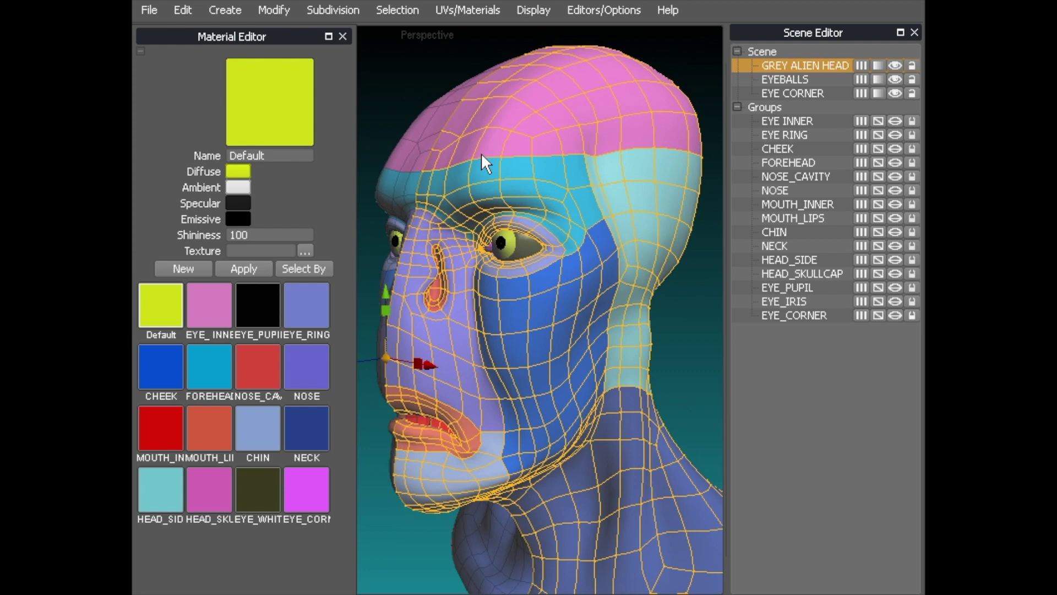
left_click(875, 64)
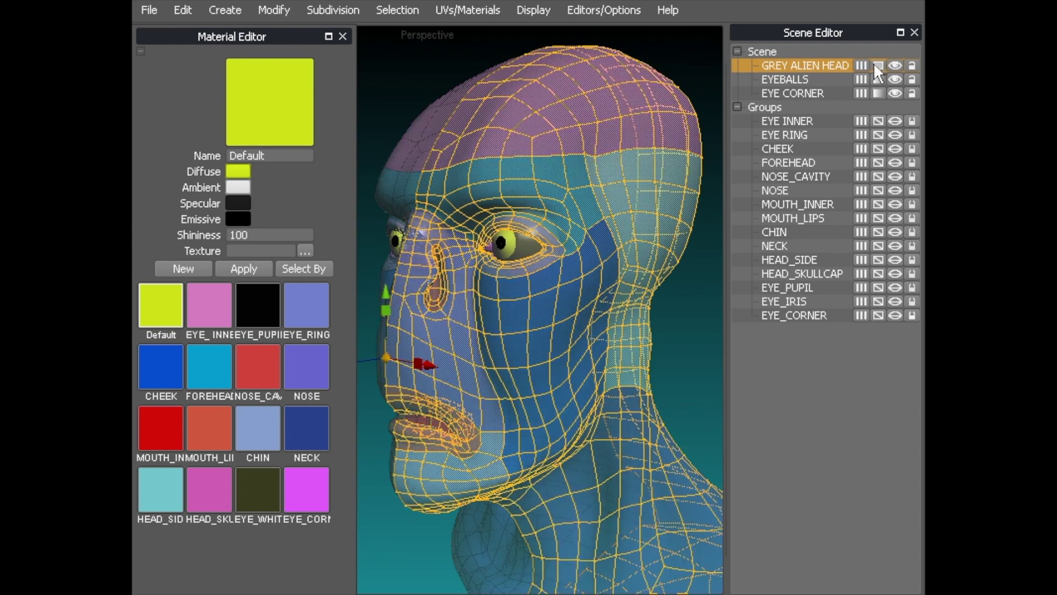
left_click(435, 88)
middle_click_drag(441, 111, 465, 116)
scroll(388, 131, "down", 3)
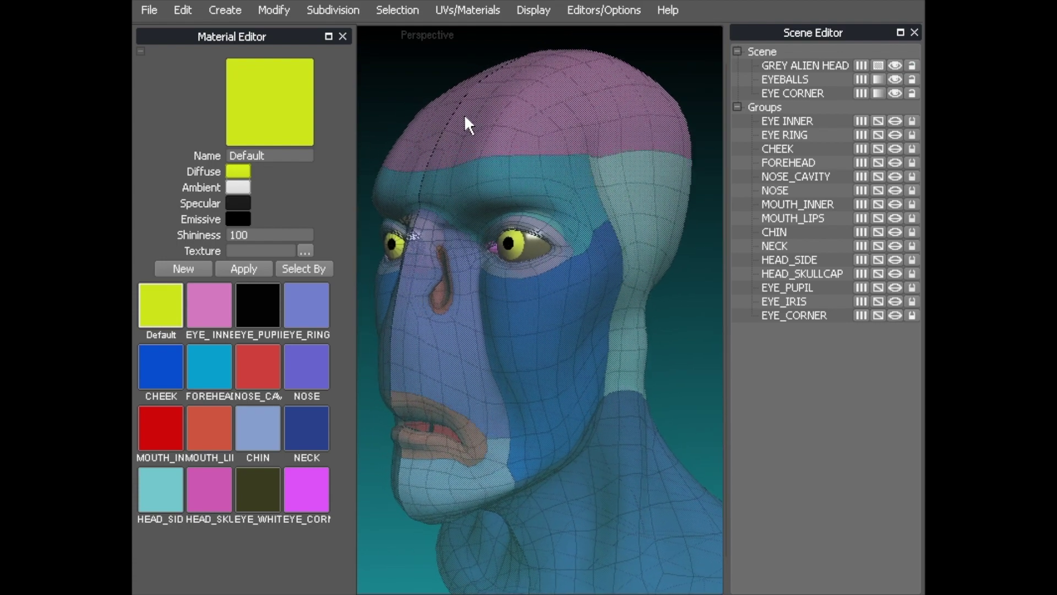
- Switch GREY ALIEN HEAD to wireframe display and deselect it to expose the shaded eyeballs inside
left_click(553, 124)
left_click(876, 64)
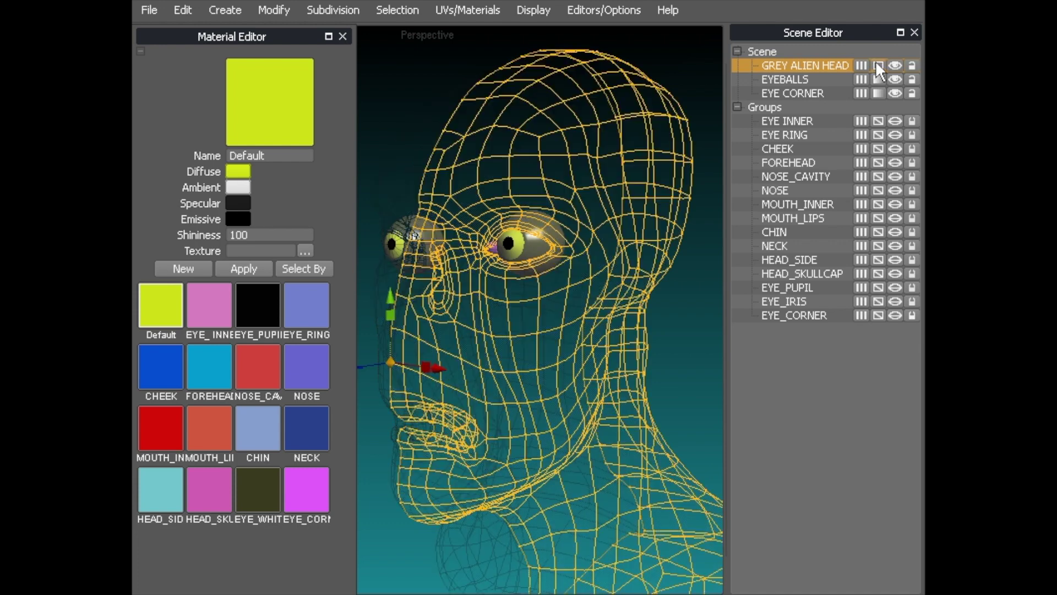
left_click(397, 106)
middle_click_drag(495, 109, 361, 146)
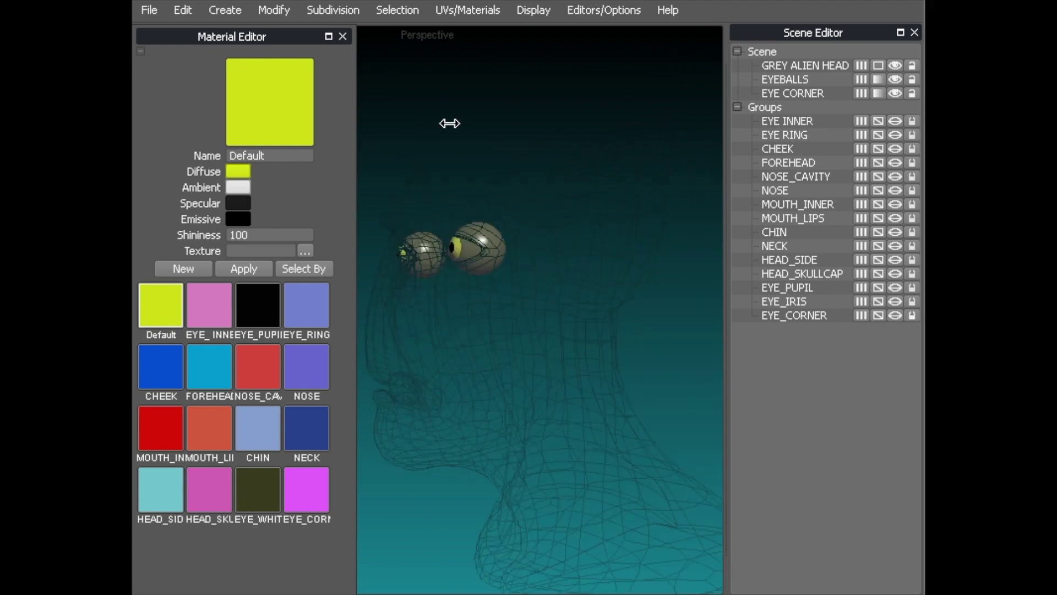
middle_click_drag(447, 121, 573, 101)
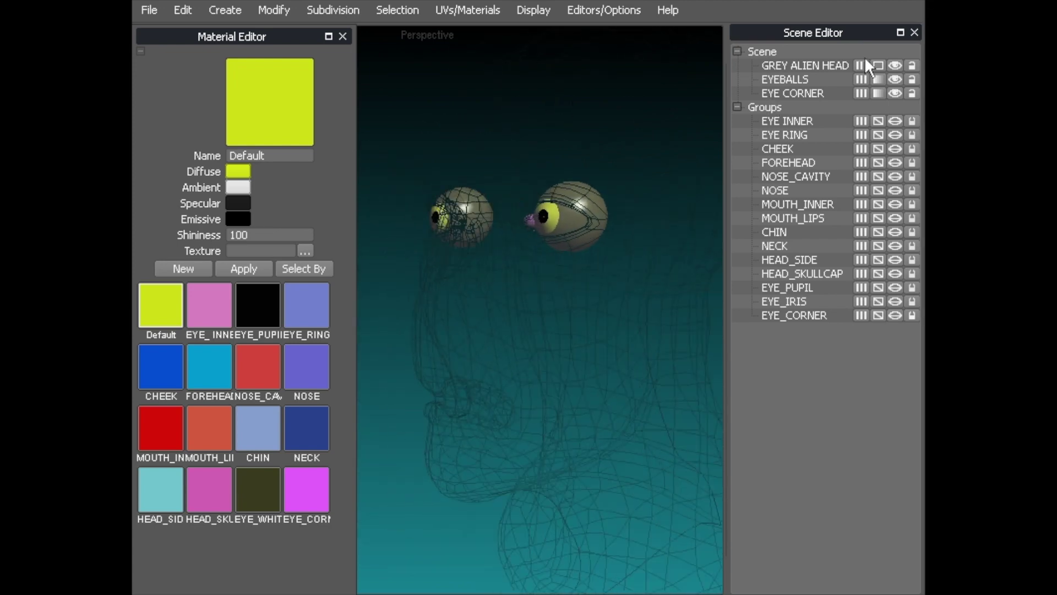
- Switch GREY ALIEN HEAD to flat shading and turn off subdivision smoothing to show the low-resolution faces
left_click(878, 65)
mouse_move(639, 150)
middle_mouse_down()
mouse_move(555, 187)
mouse_move(501, 171)
mouse_move(513, 191)
mouse_move(530, 159)
mouse_move(520, 159)
middle_mouse_up()
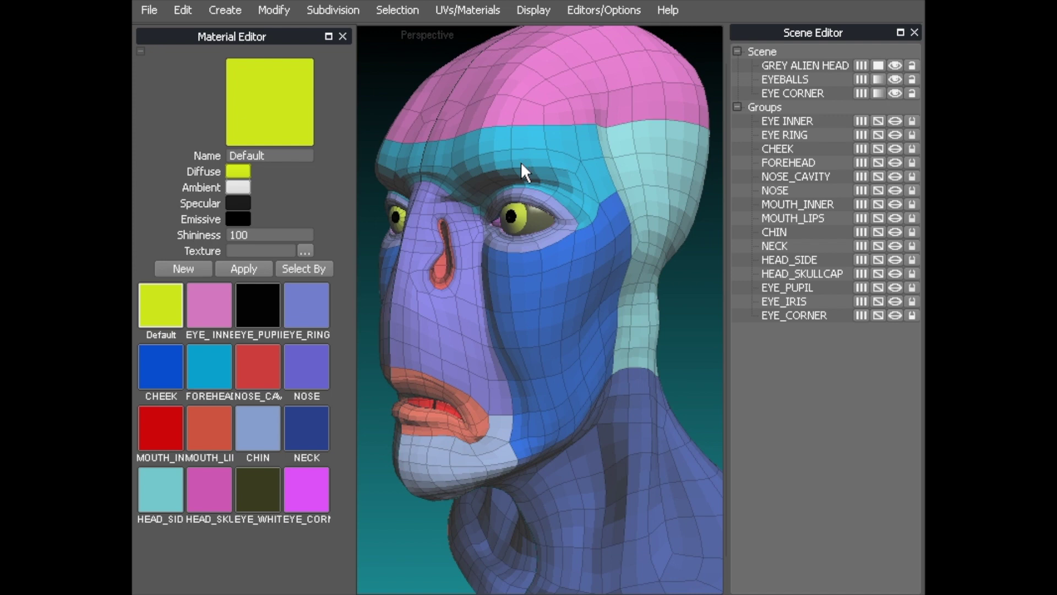
key("shift+c")
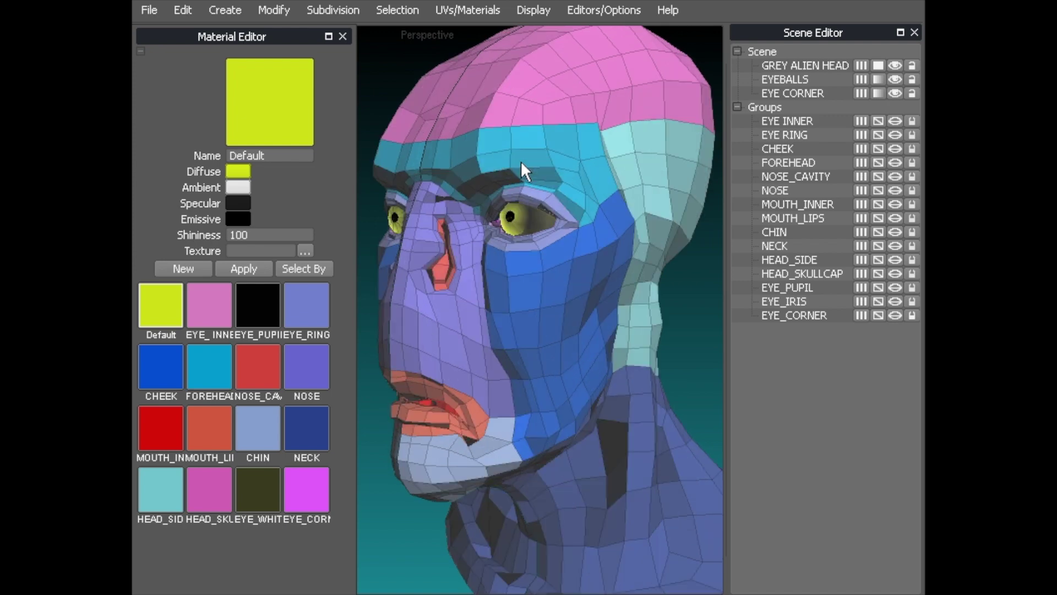
- Turn subdivision smoothing back on and switch GREY ALIEN HEAD to smooth shading
scroll(559, 137, "down", 3)
middle_click_drag(513, 160, 501, 127)
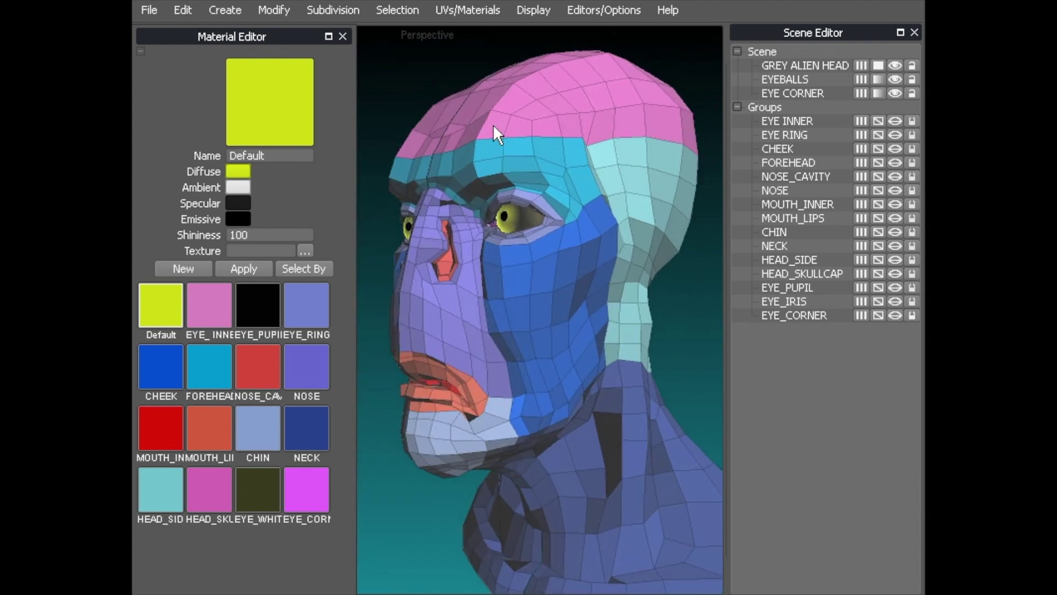
key("c")
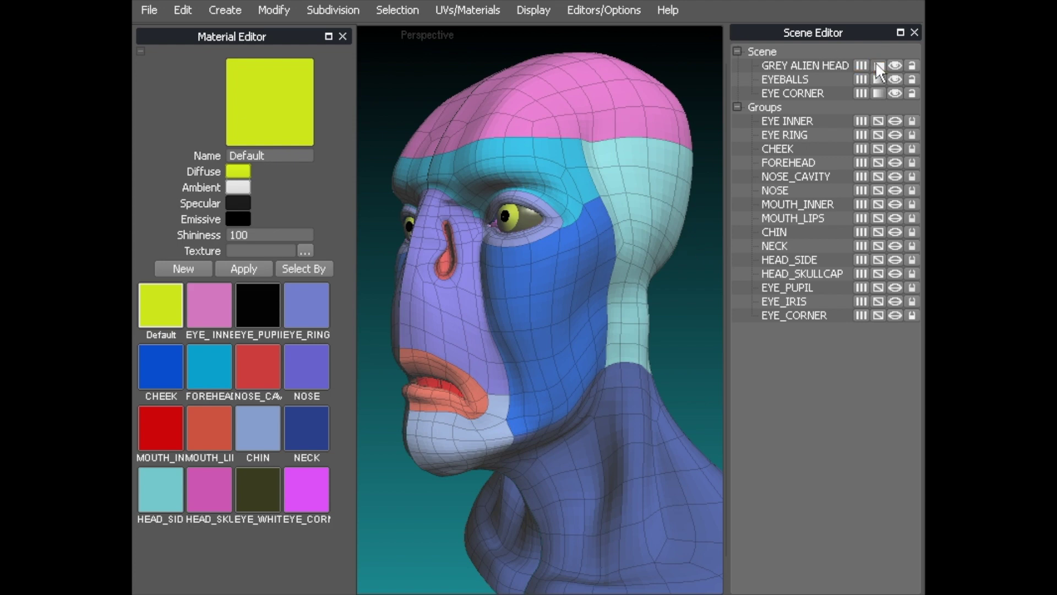
middle_click_drag(608, 258, 514, 187)
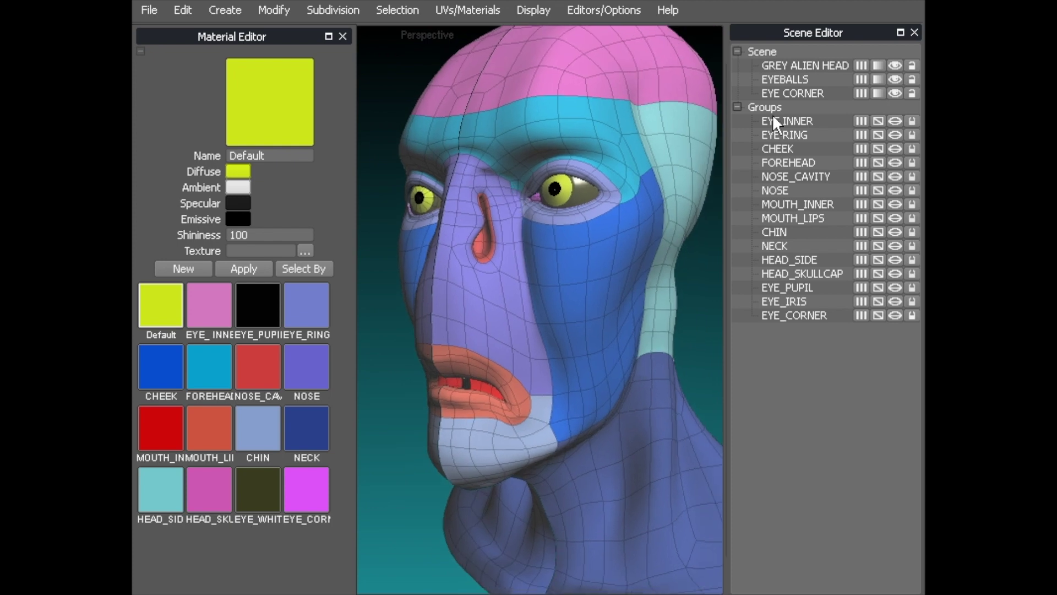
- Hide GREY ALIEN HEAD to view only the eyeballs and eye corner, and make the head visible again
left_click(894, 65)
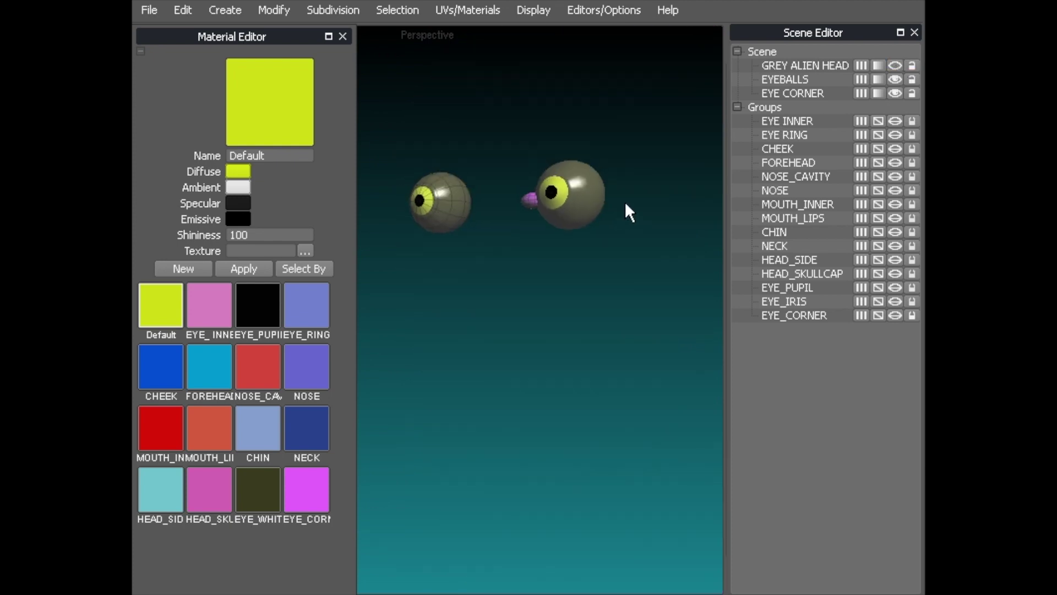
mouse_move(629, 193)
middle_mouse_down()
mouse_move(618, 212)
mouse_move(569, 217)
mouse_move(625, 221)
mouse_move(653, 197)
mouse_move(631, 204)
middle_mouse_up()
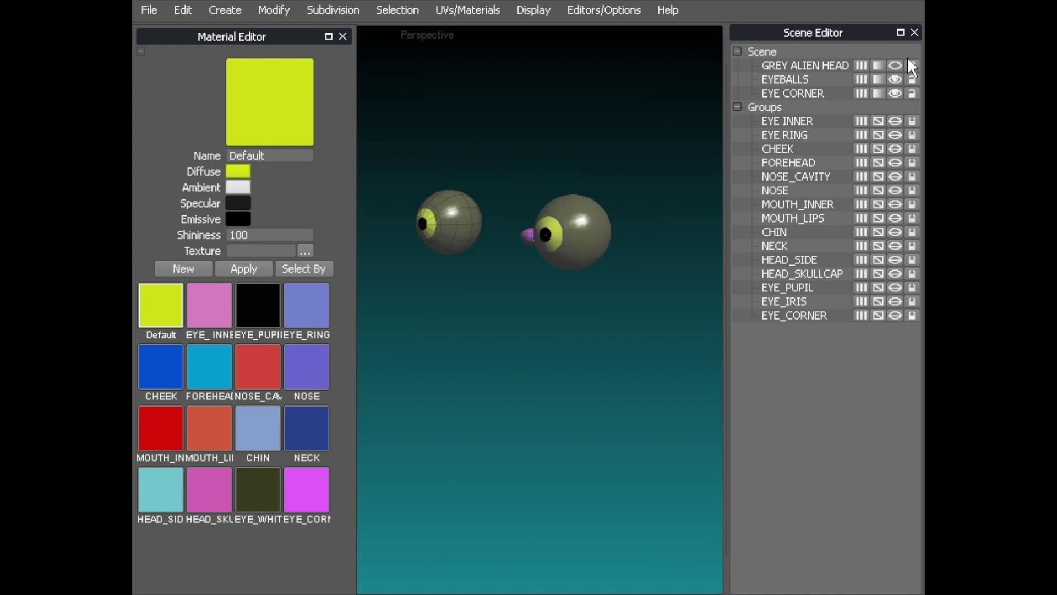
left_click(895, 65)
middle_click_drag(609, 137, 620, 118)
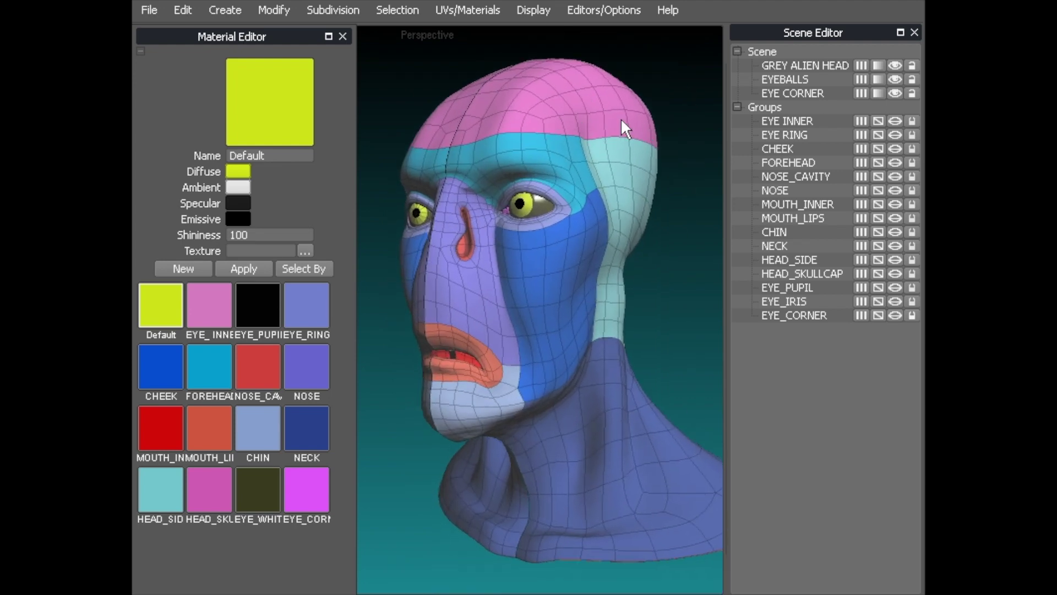
- Toggle the visibility of EYEBALLS off and on, and switch them to wireframe and back to smooth shading
left_click(895, 79)
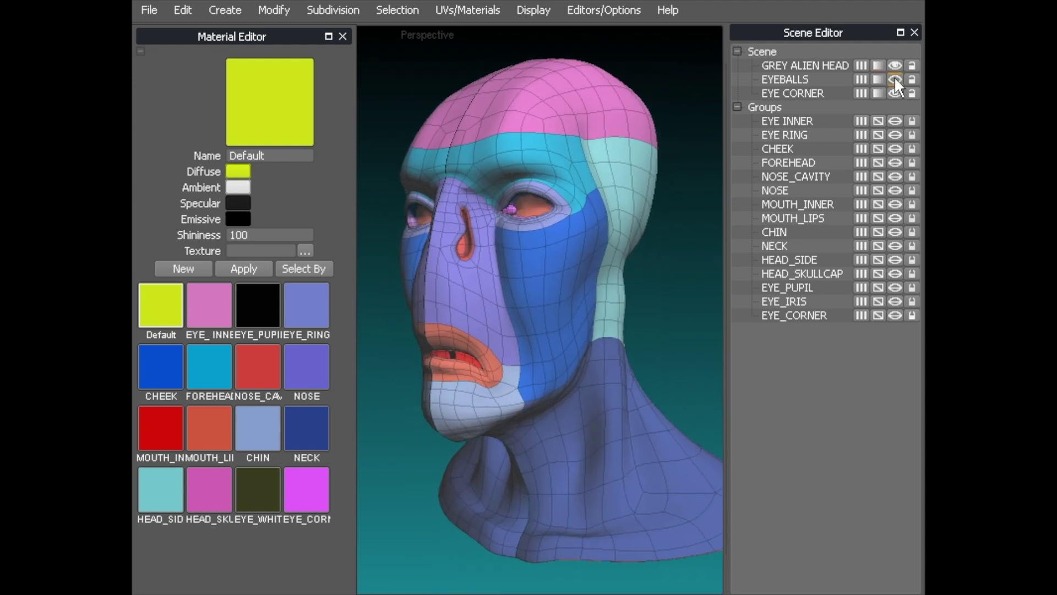
left_click(895, 79)
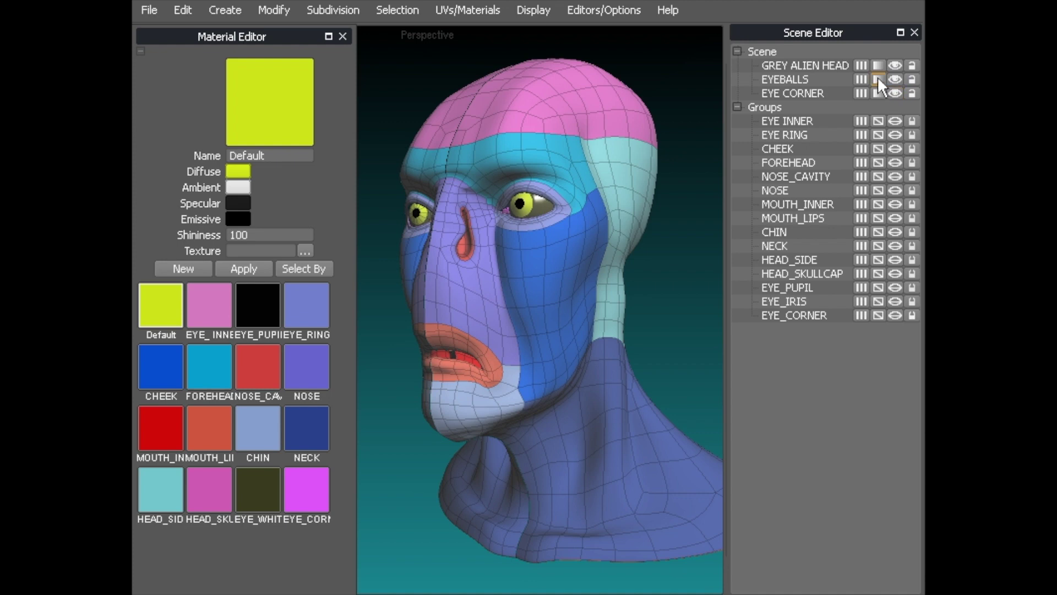
left_click(877, 79)
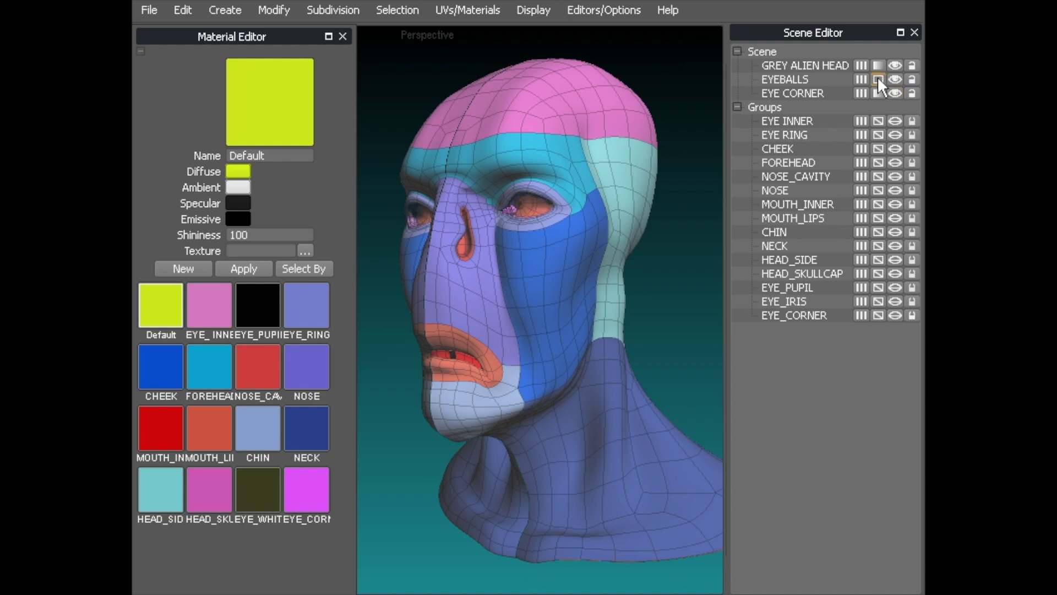
left_click(879, 79)
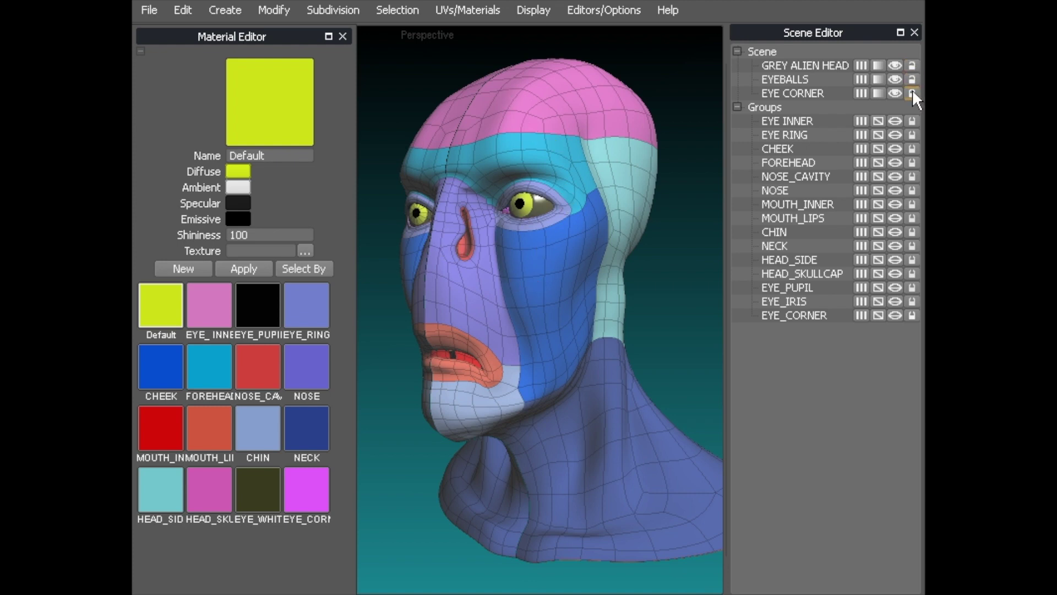
- Collapse the Groups list in the Scene Editor and expand it again
left_click_drag(507, 192, 514, 226, "alt")
middle_click_drag(514, 226, 533, 177)
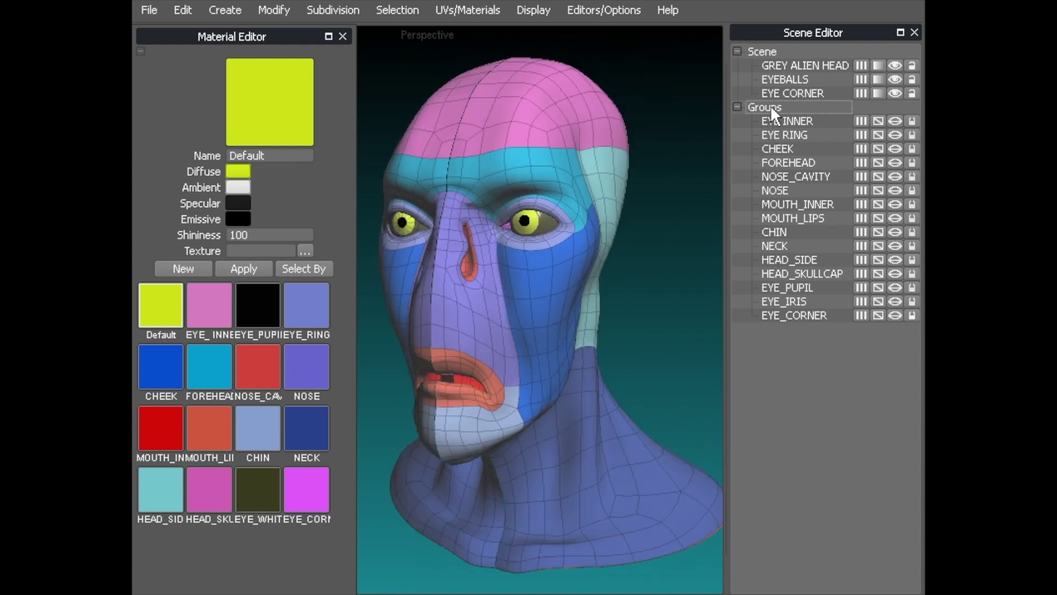
left_click(738, 106)
left_click(738, 106)
- Select all the pink skullcap faces on the near half of the alien head
middle_click_drag(527, 151, 481, 134)
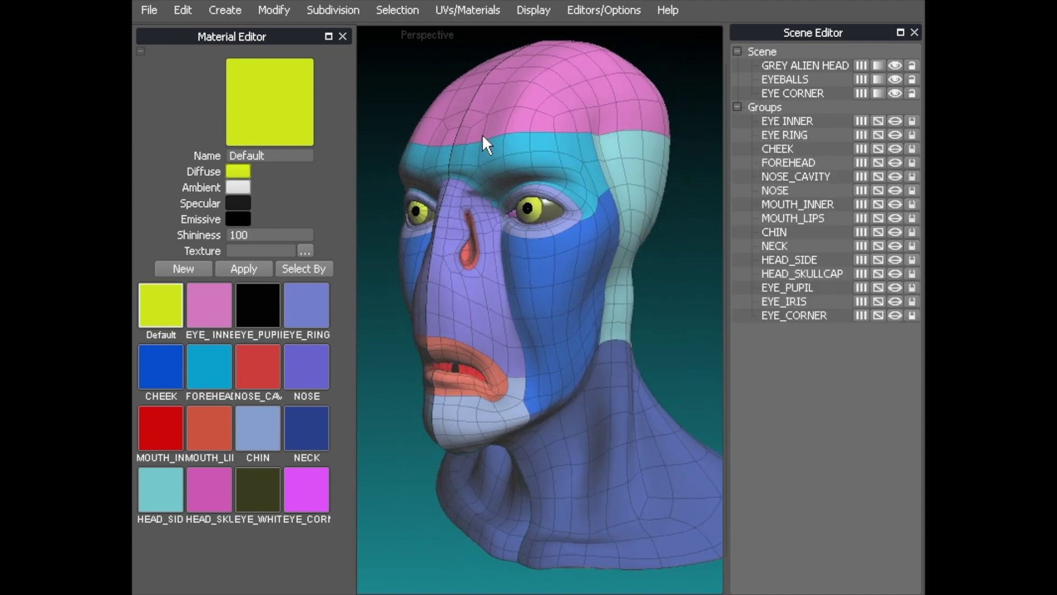
middle_click_drag(525, 89, 504, 121)
left_click(526, 150)
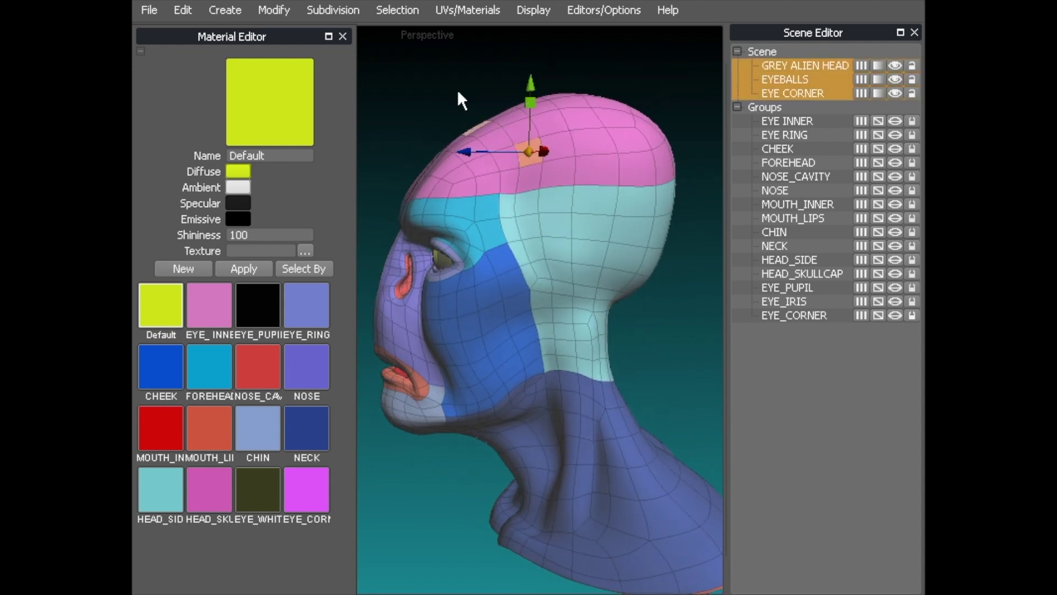
left_click(430, 101)
left_click_drag(397, 71, 694, 165)
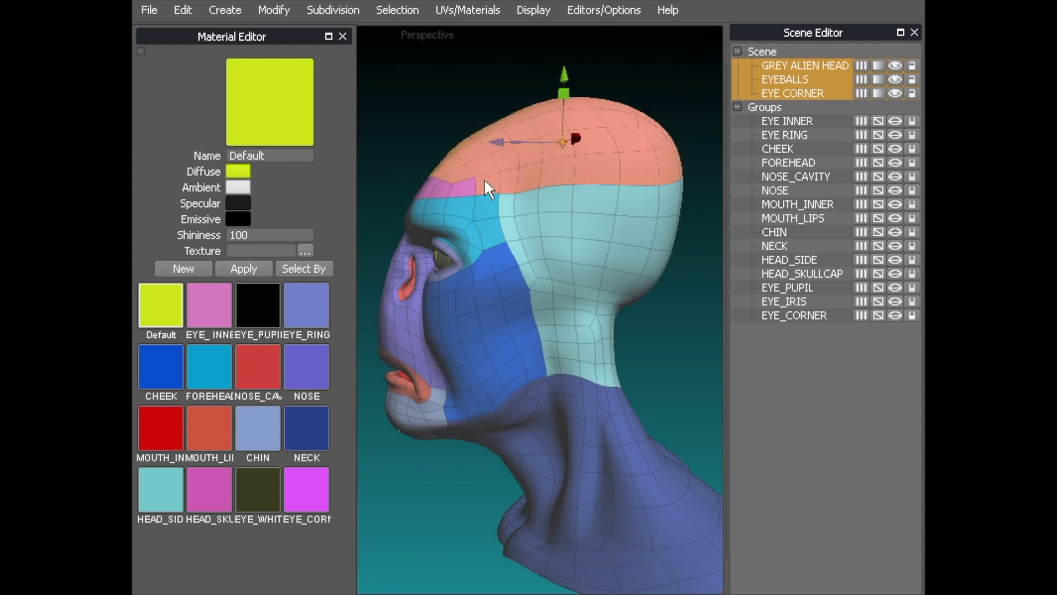
middle_click_drag(412, 118, 460, 177)
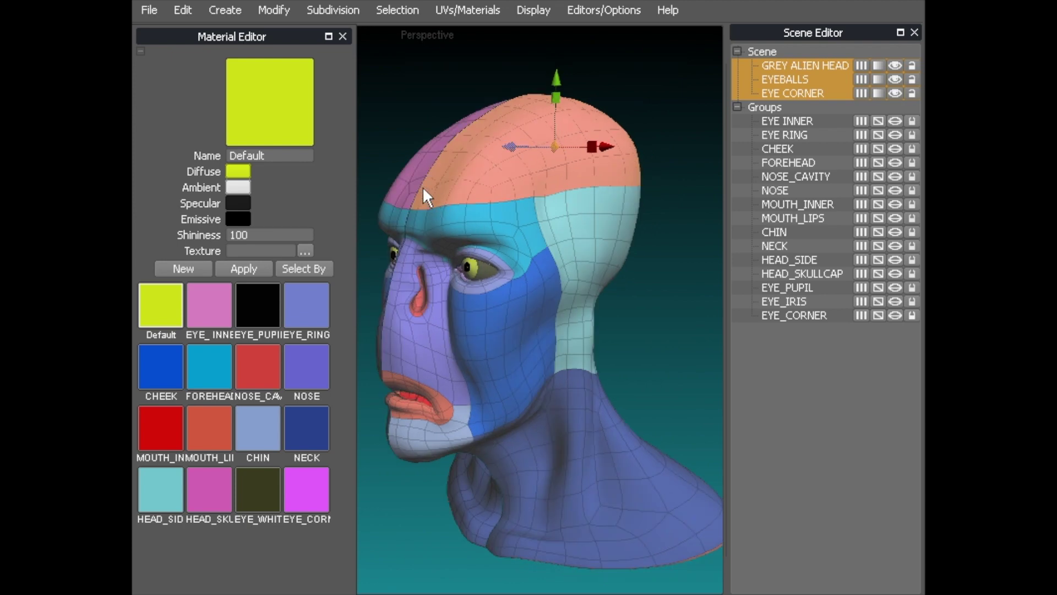
middle_click_drag(539, 103, 456, 160)
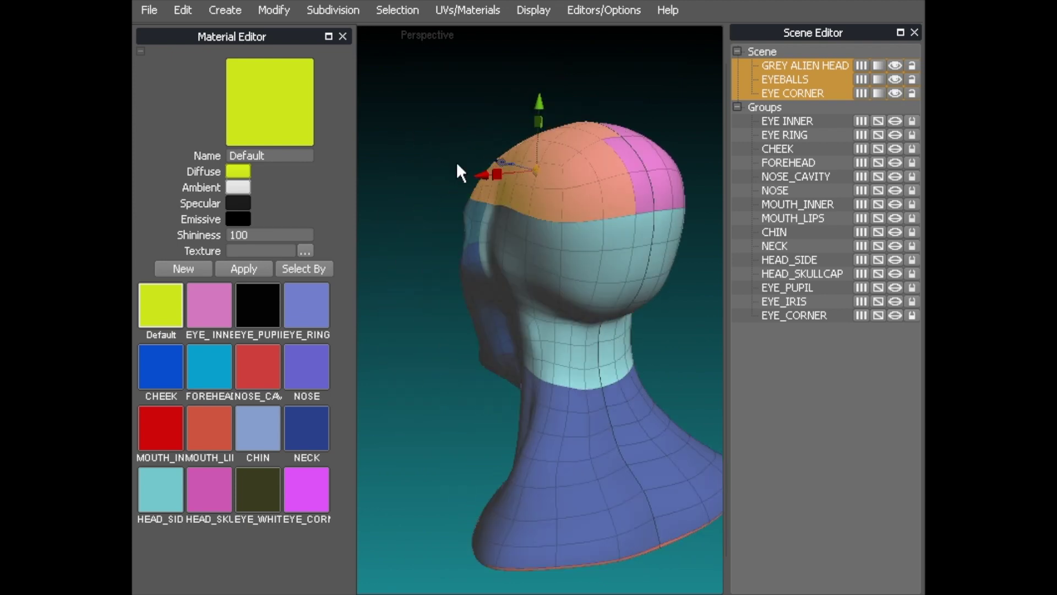
middle_click_drag(479, 120, 664, 89)
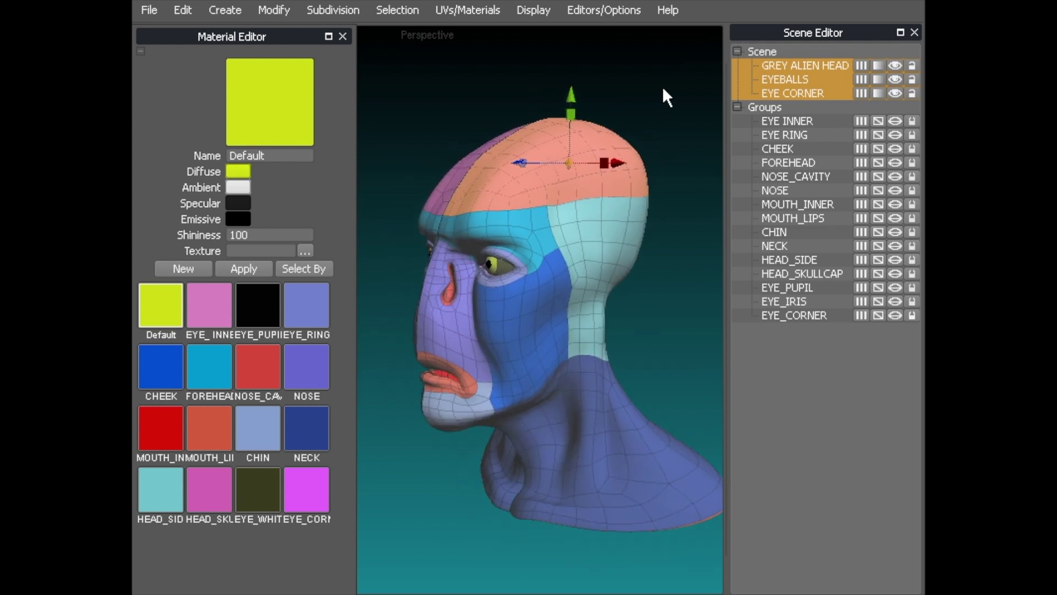
- Create a face group from the selected skullcap faces, rename it TEST GROUP and clear the selection
left_click(399, 9)
left_click(406, 30)
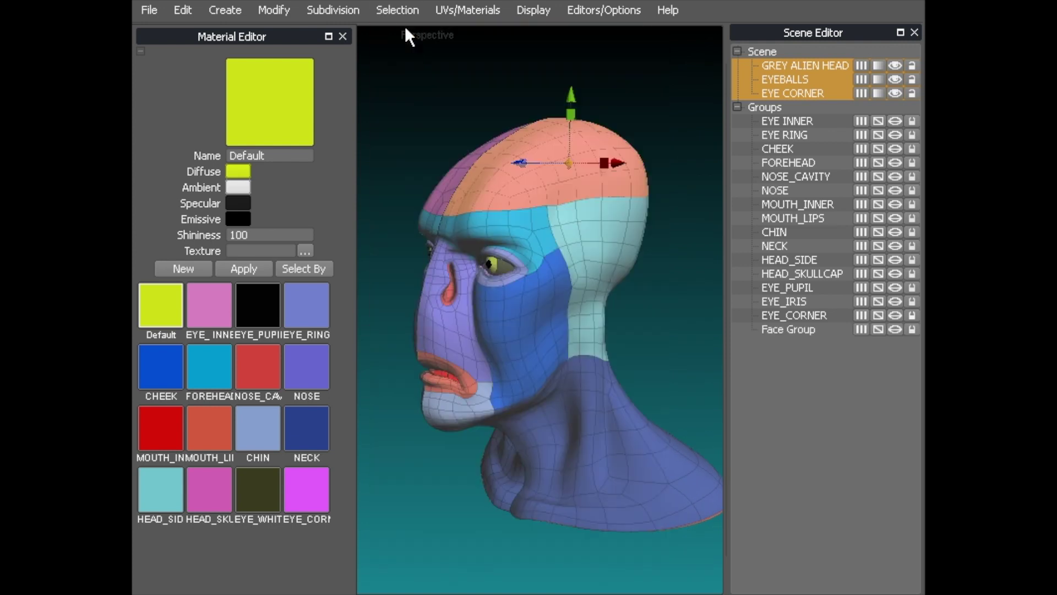
double_click(779, 330)
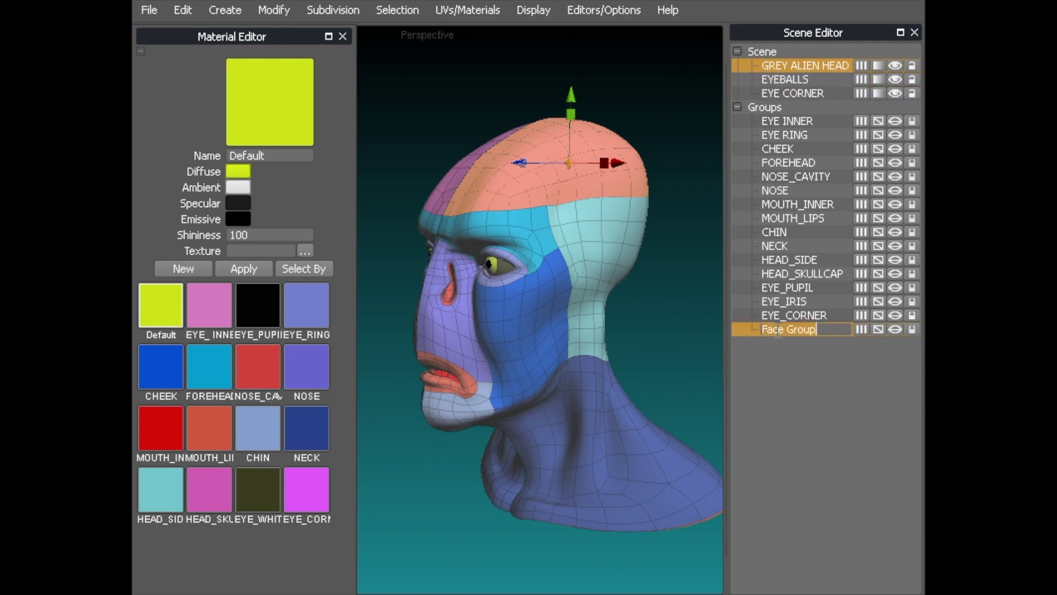
key("ctrl+a")
key("BackSpace")
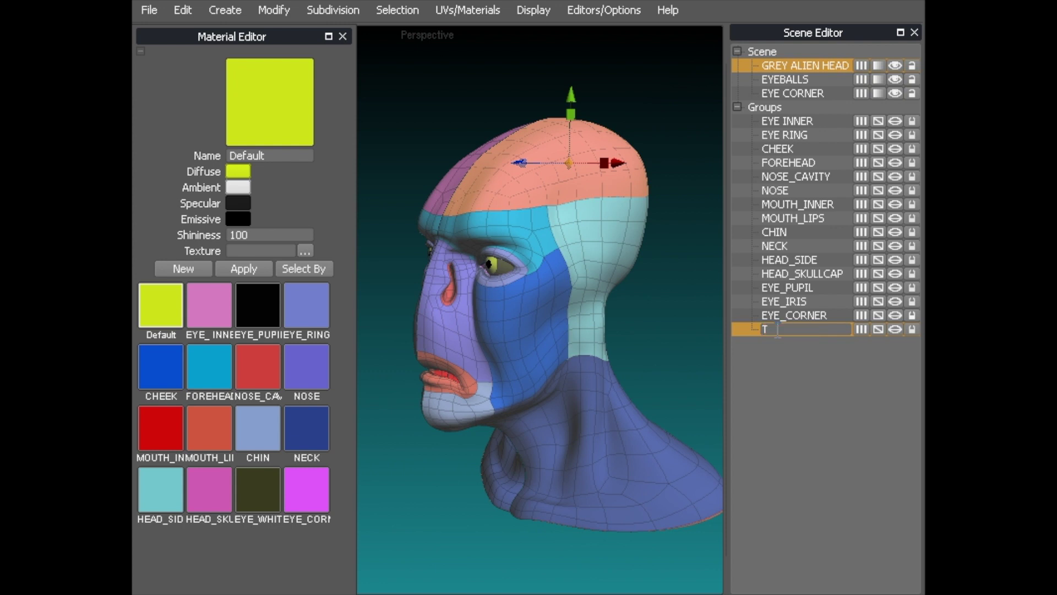
type("TEST GROUP")
key("Return")
left_click(827, 420)
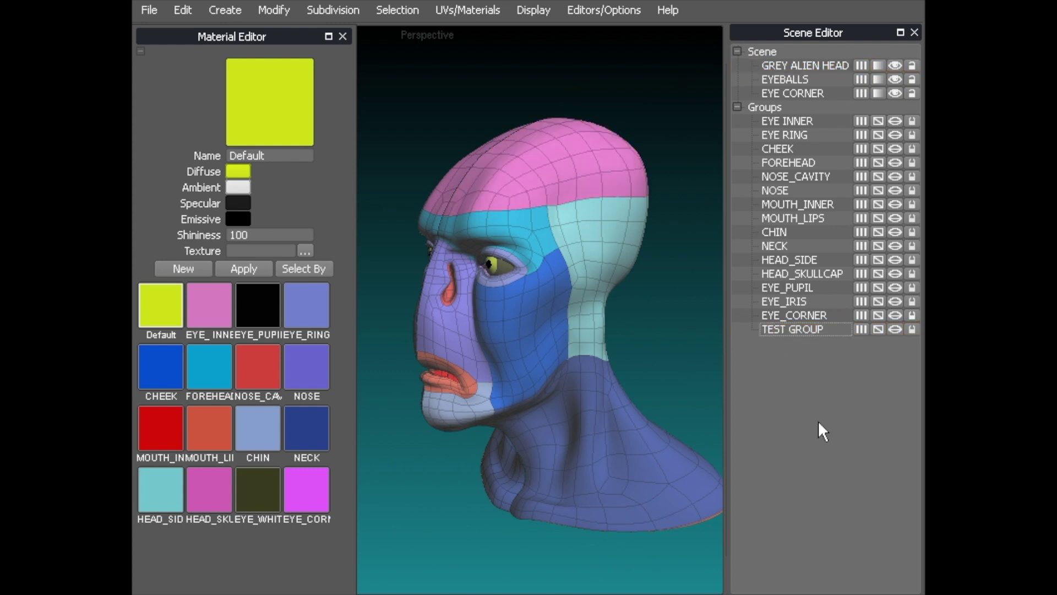
- Select the skullcap faces through TEST GROUP, clear the selection, recall the group once more and deselect it
right_click_drag(576, 243, 616, 242, "alt")
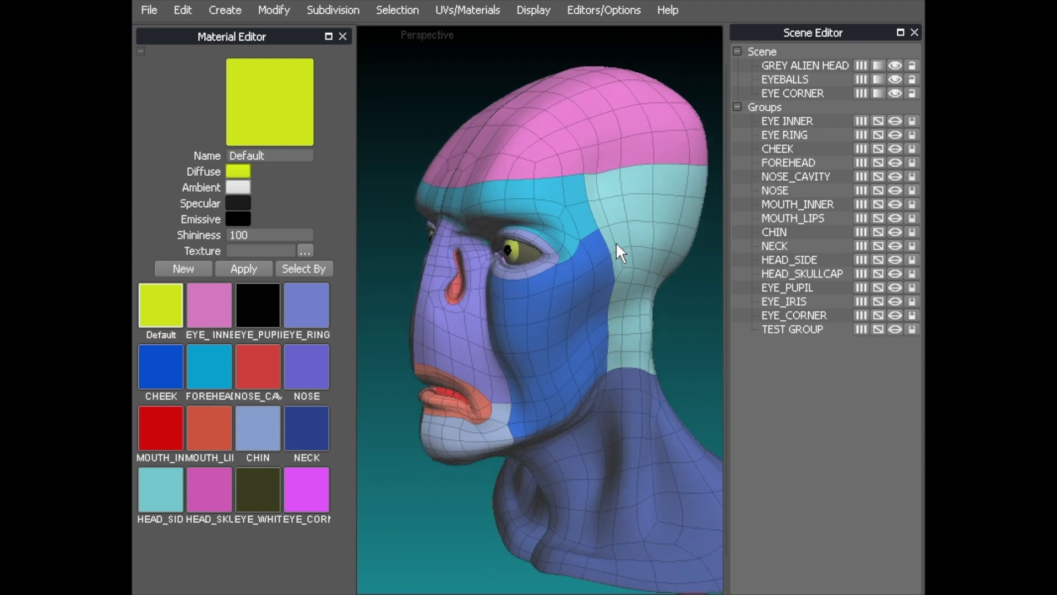
left_click(779, 328)
right_click_drag(664, 250, 802, 385)
left_click(792, 368)
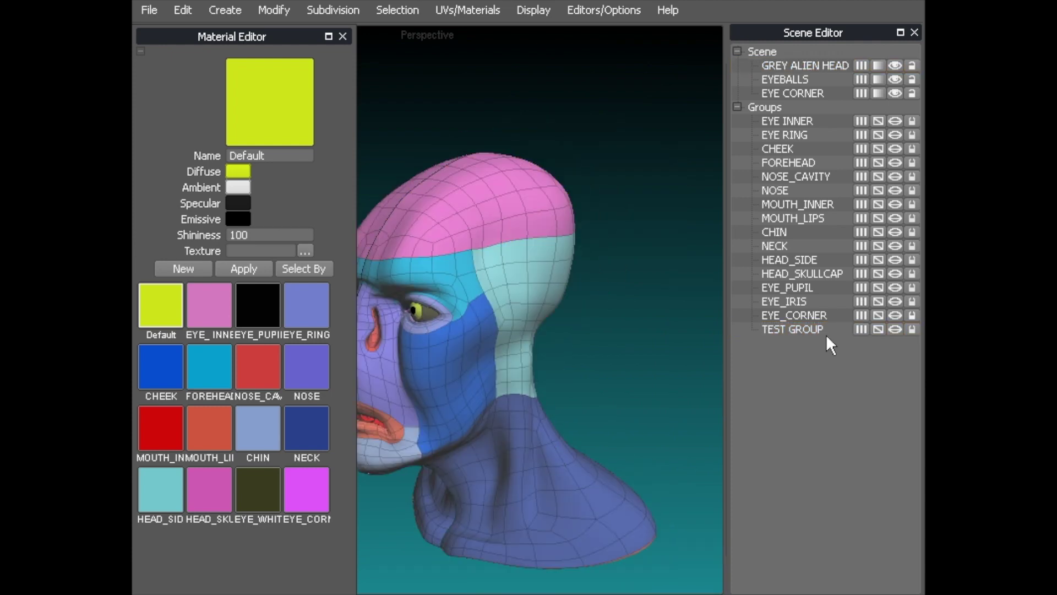
left_click(805, 329)
right_click_drag(667, 325, 615, 278)
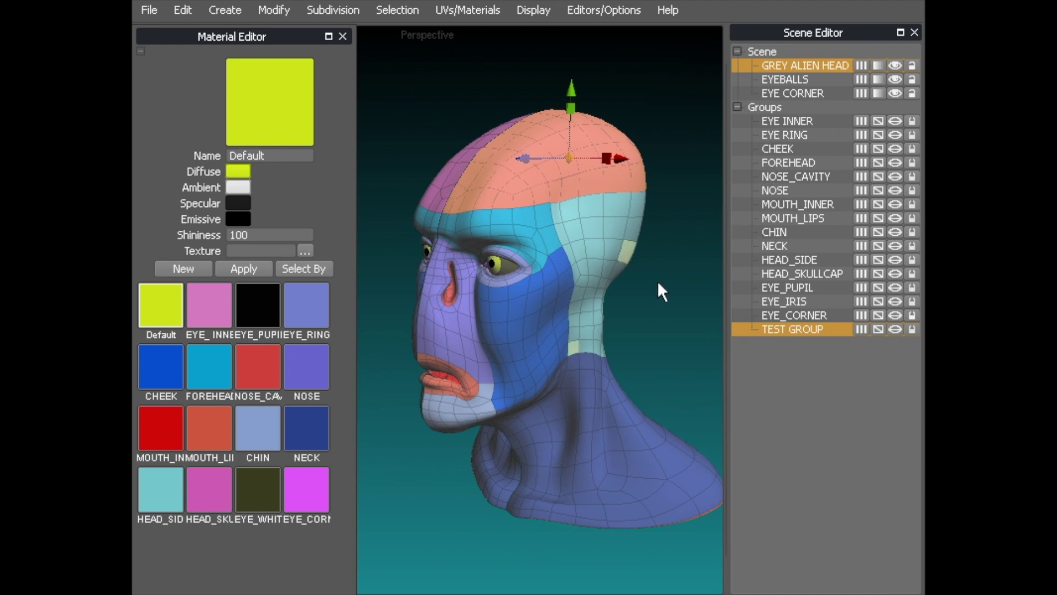
left_click(678, 283)
- Select the EYE INNER group and examine its faces along the inner eyelid up close
right_click_drag(678, 283, 683, 257)
scroll(680, 250, "up", 3)
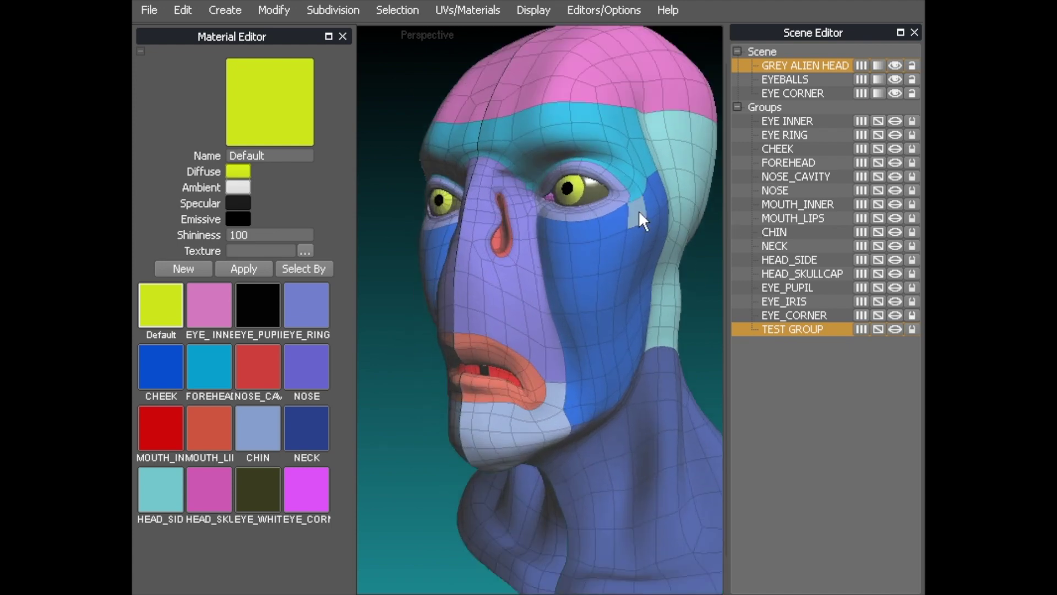
middle_click_drag(639, 210, 570, 247)
left_click(789, 121)
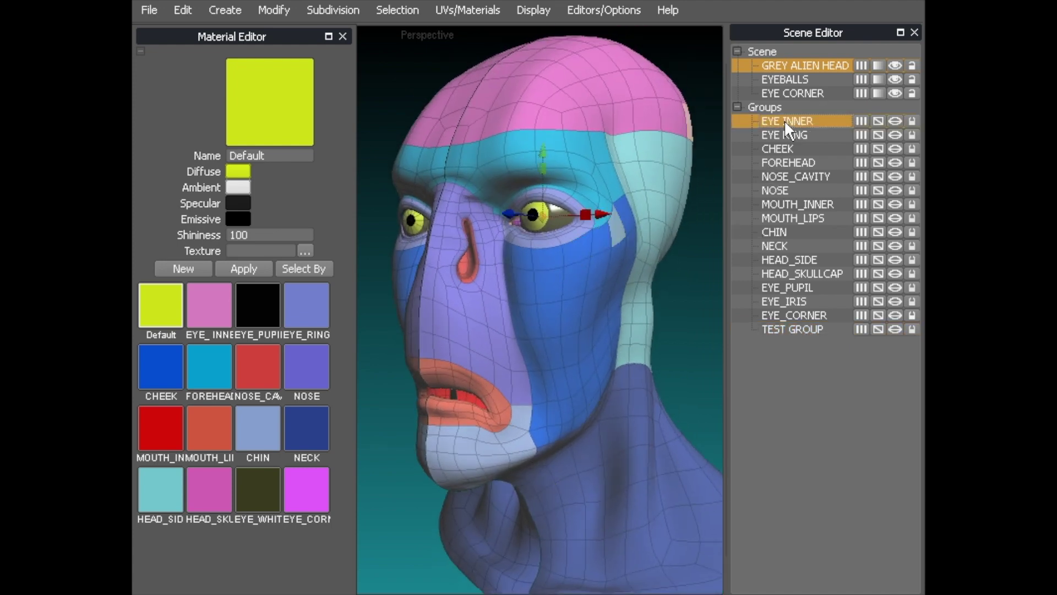
scroll(505, 159, "up", 8)
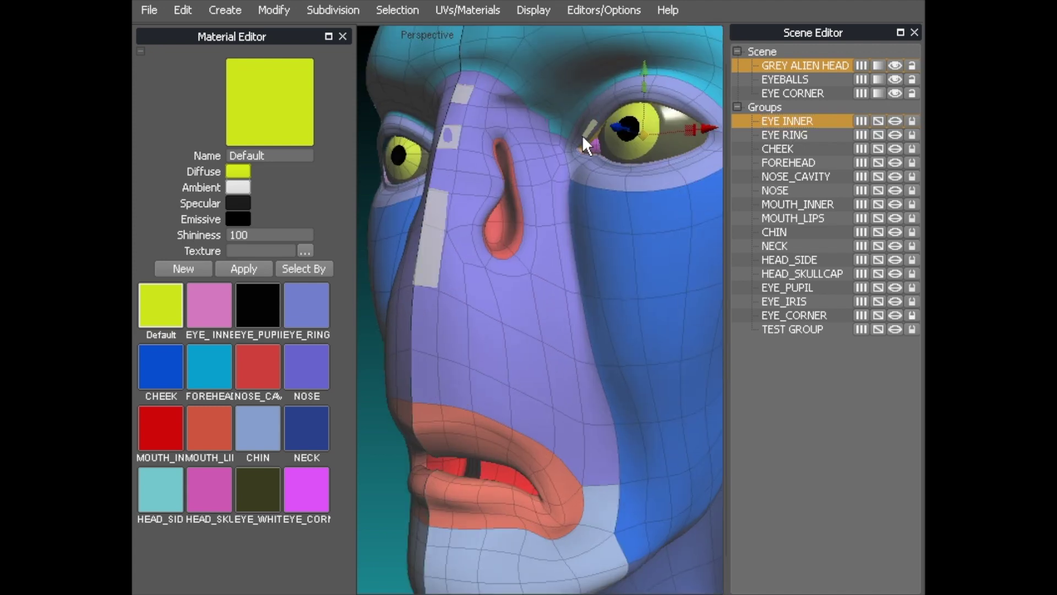
left_click_drag(550, 270, 484, 309, "alt")
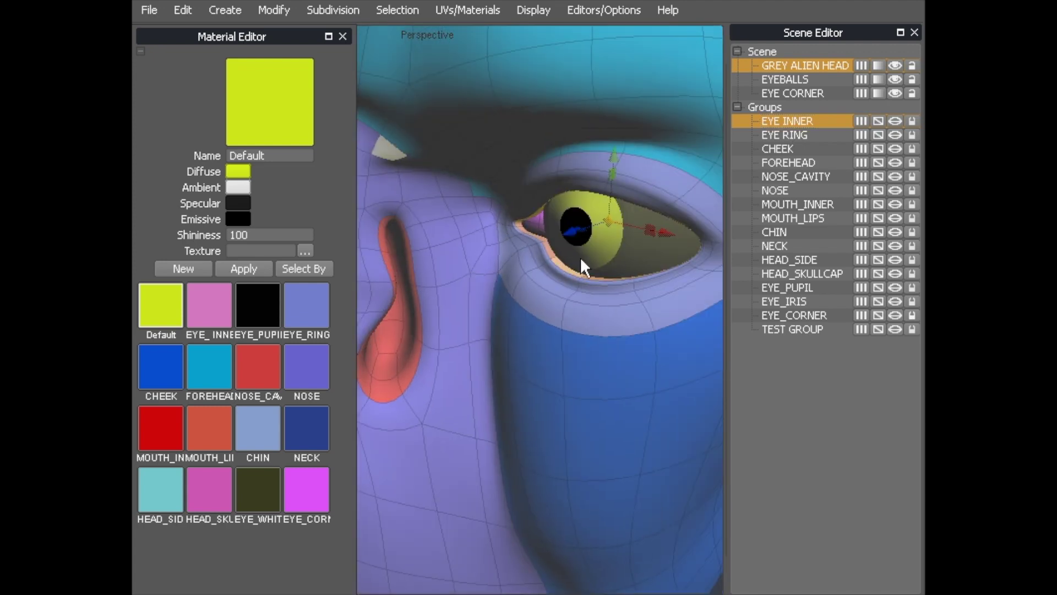
- Select the EYE RING, CHEEK, FOREHEAD and NOSE_CAVITY groups one after another to highlight their faces on the head
left_click_drag(462, 237, 560, 183, "alt")
right_click_drag(561, 183, 491, 188, "alt")
left_click_drag(490, 188, 573, 193, "alt")
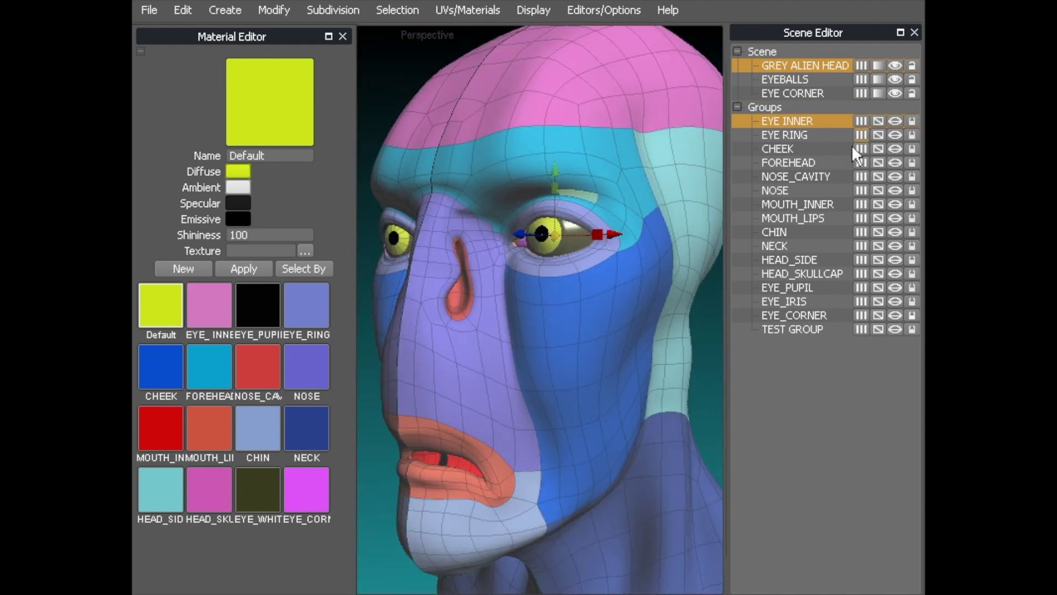
left_click(799, 134)
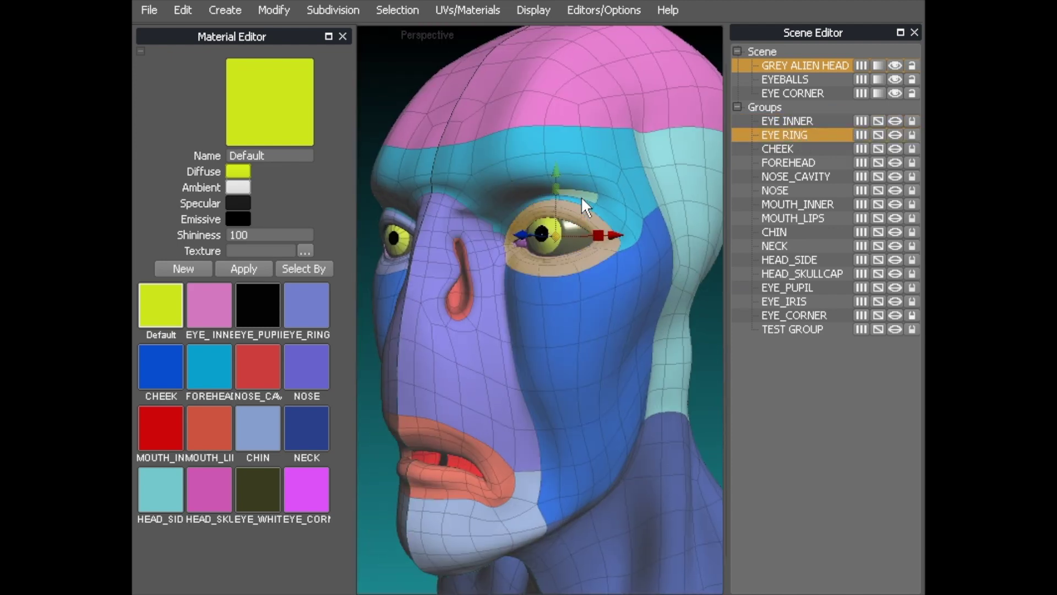
mouse_move(580, 196)
middle_mouse_down()
mouse_move(560, 190)
mouse_move(577, 172)
mouse_move(560, 200)
middle_mouse_up()
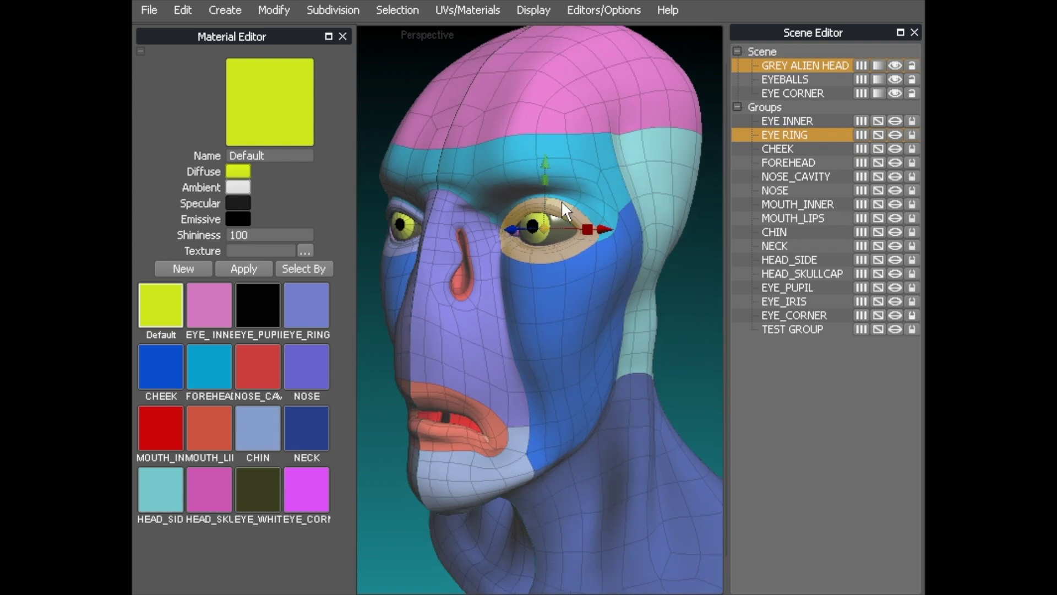
left_click(774, 146)
left_click(774, 165)
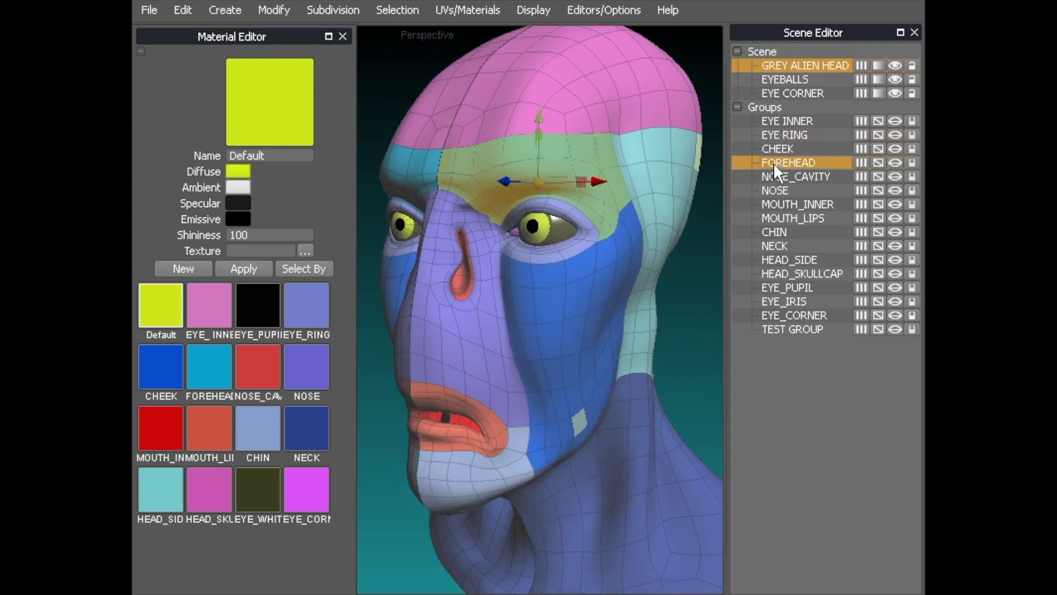
left_click(777, 177)
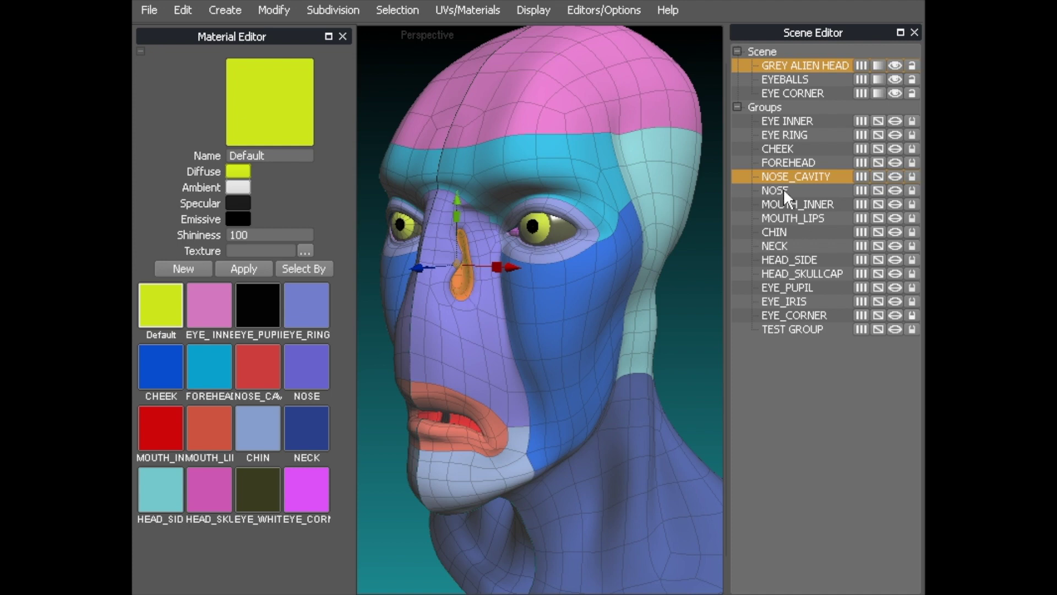
- Select the MOUTH_INNER, MOUTH_LIPS, CHIN, NECK, HEAD_SIDE and HEAD_SKULLCAP groups one after another to highlight their faces
left_click(782, 202)
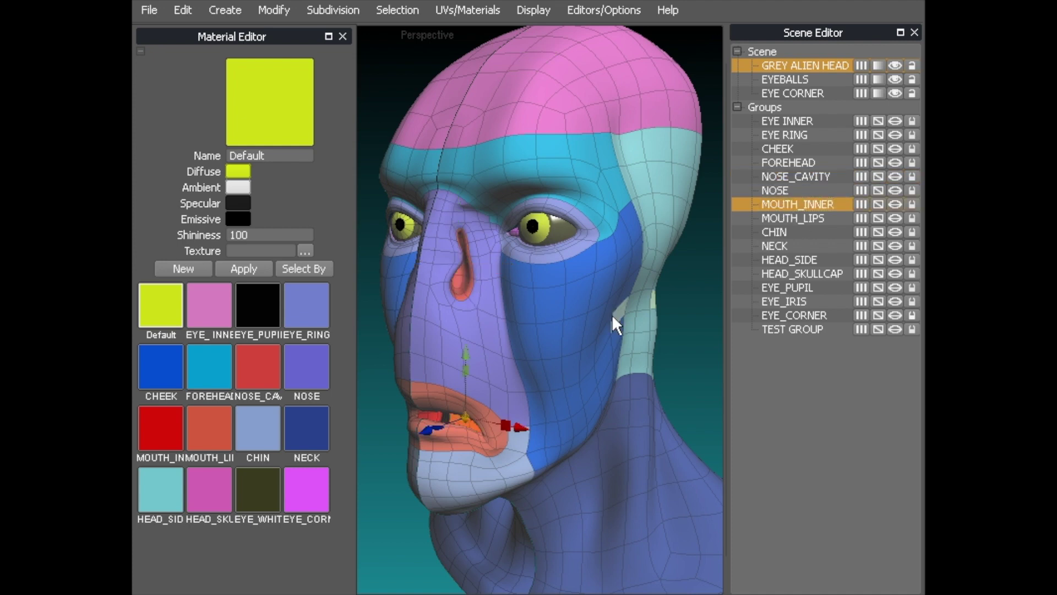
left_click(785, 218)
left_click(778, 231)
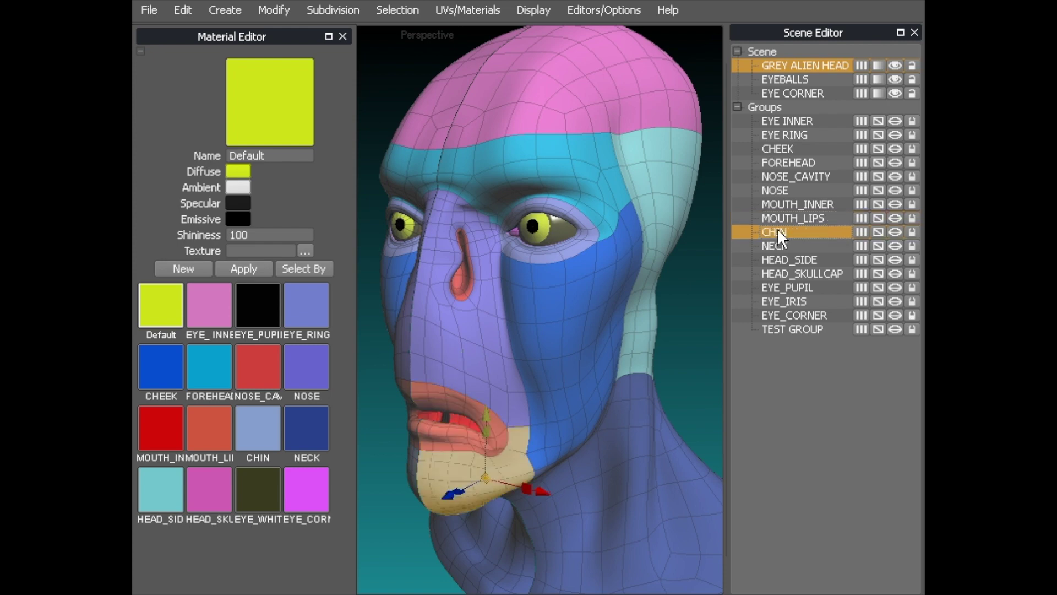
left_click(781, 248)
left_click(781, 261)
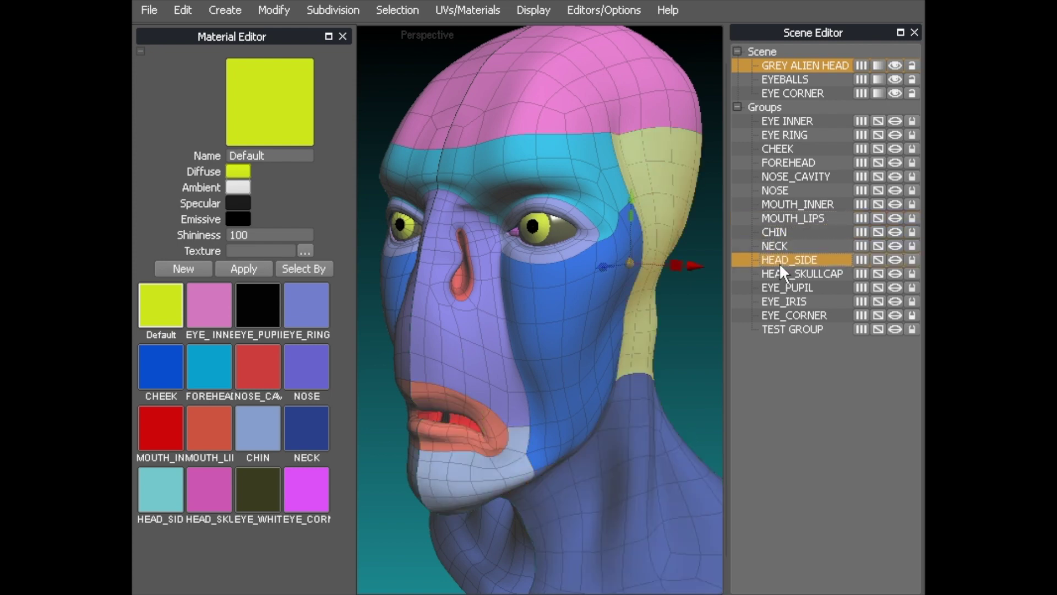
left_click(783, 275)
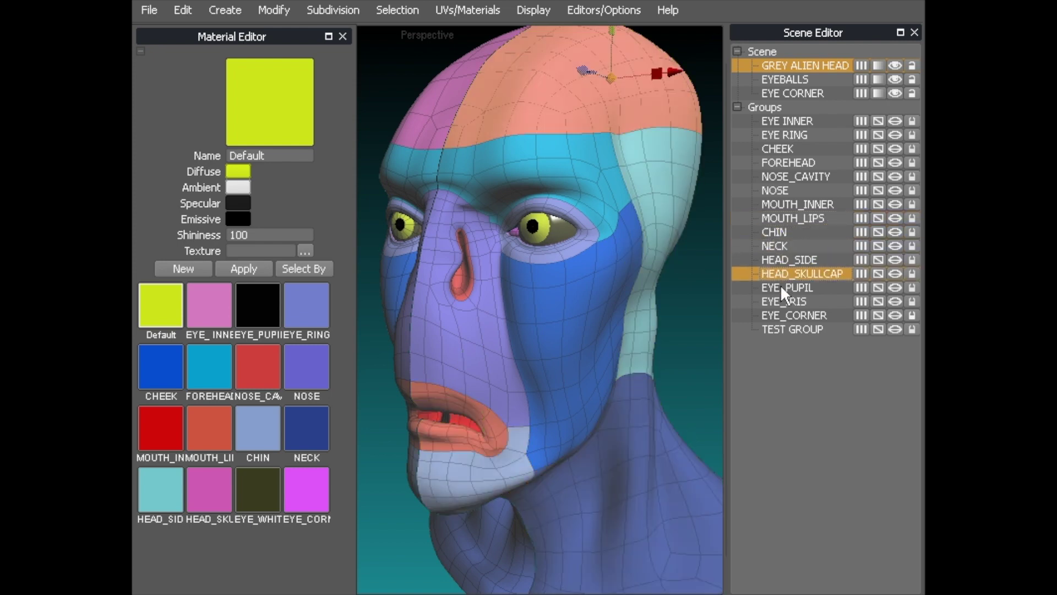
- Highlight the EYE_PUPIL, EYE_IRIS and EYE_CORNER groups one by one and clear the selection
left_click(783, 289)
left_click(780, 306)
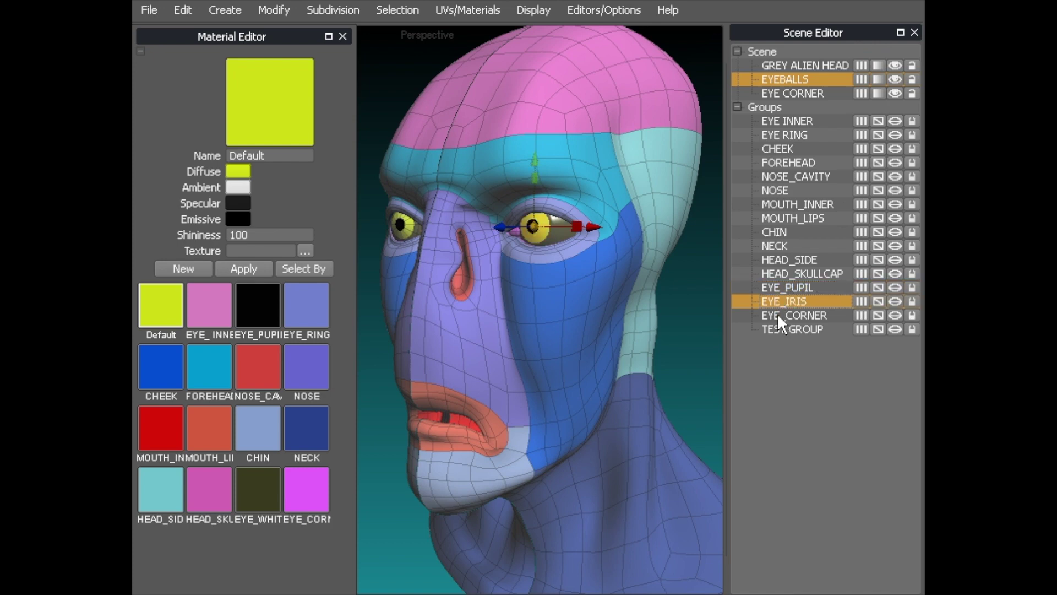
left_click(777, 314)
scroll(536, 215, "down", 2)
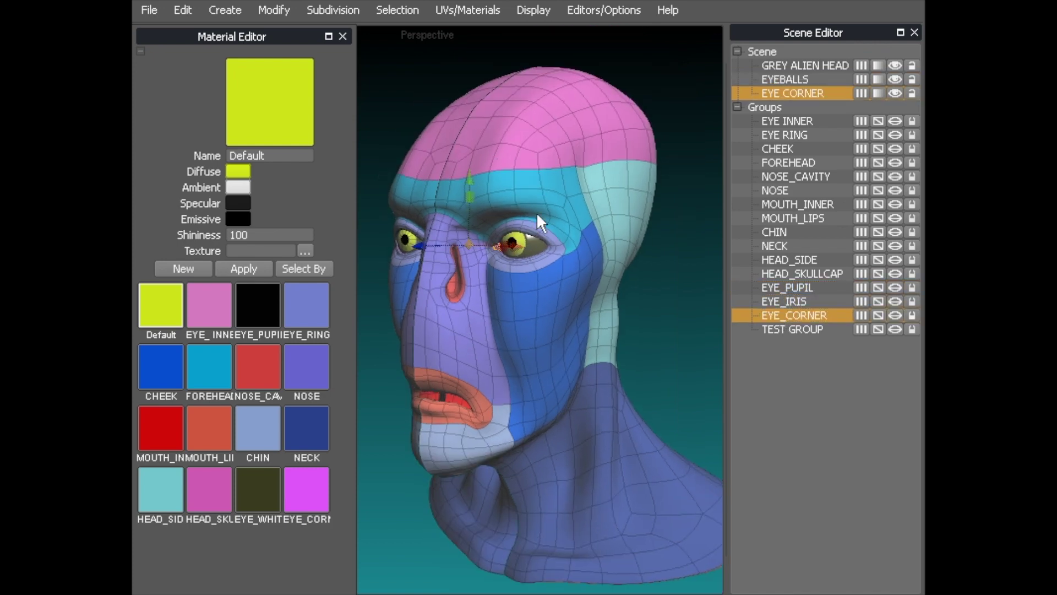
left_click_drag(537, 215, 573, 177, "alt")
left_click(679, 197)
left_click_drag(668, 202, 657, 198, "alt")
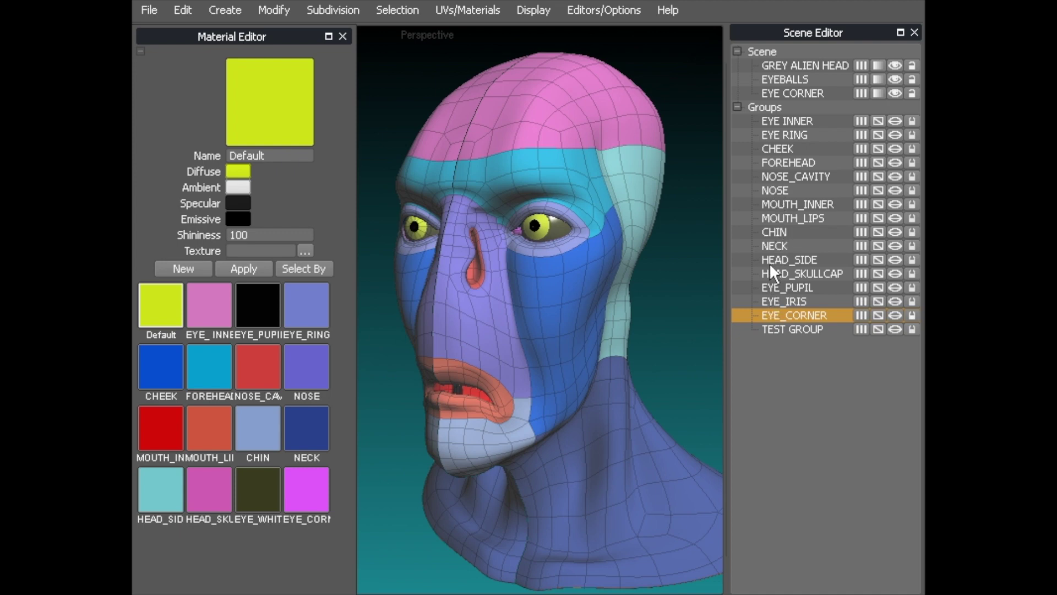
- Isolate the cheek faces by selecting the CHEEK group and hiding everything unselected, and clear the face selection
left_click(773, 149)
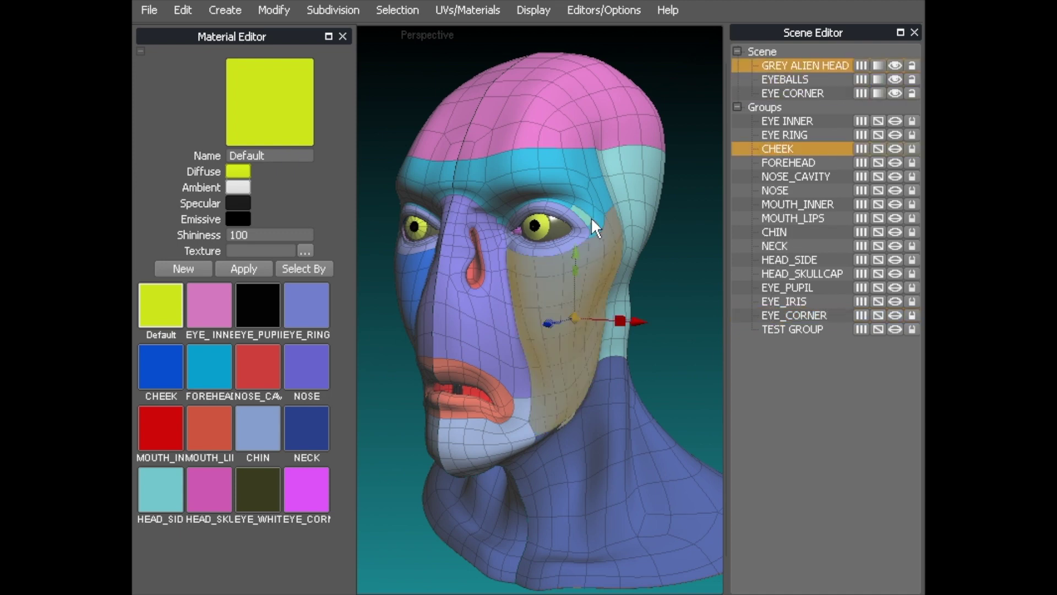
left_click(533, 10)
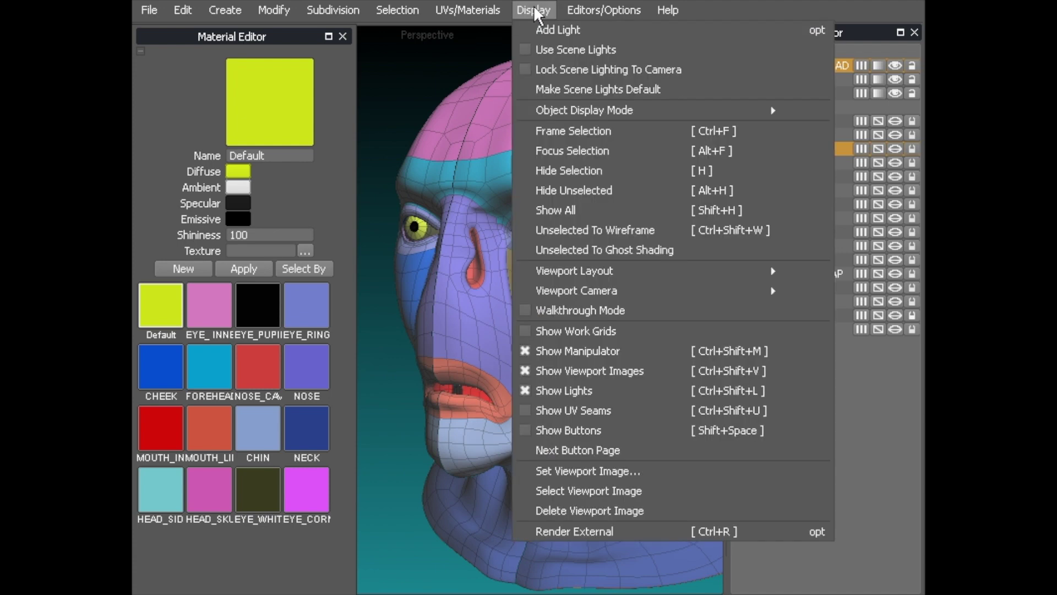
left_click(563, 187)
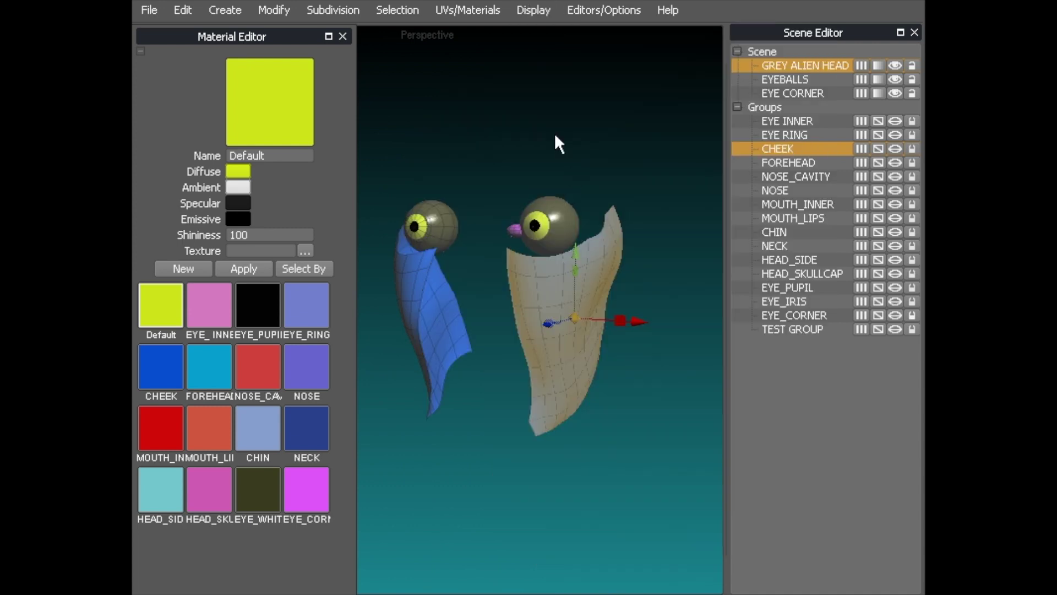
left_click_drag(588, 132, 430, 118, "alt")
left_click(424, 114)
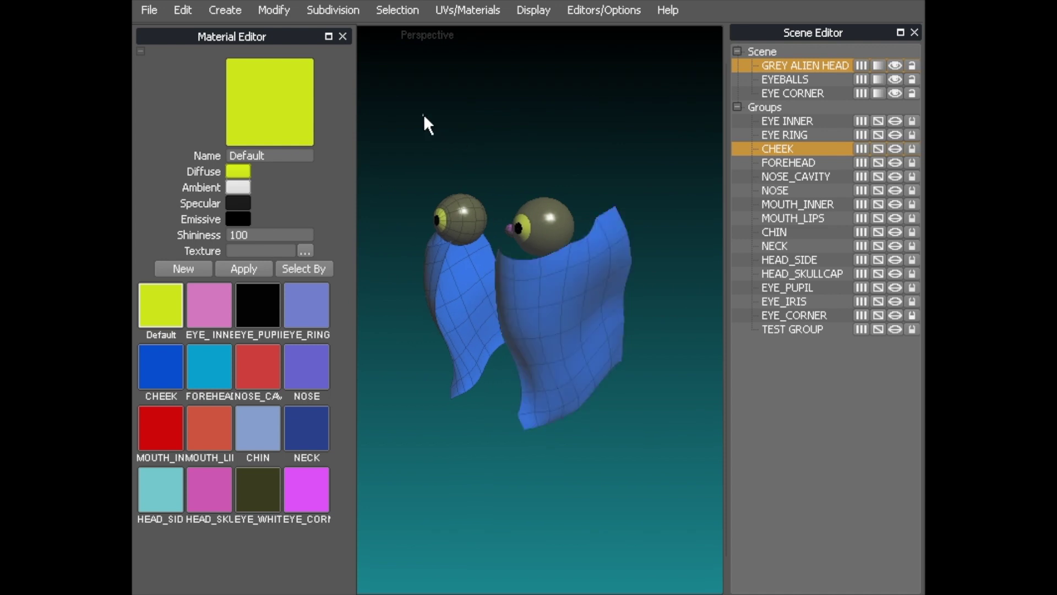
middle_click_drag(434, 113, 555, 131)
scroll(555, 131, "up", 3)
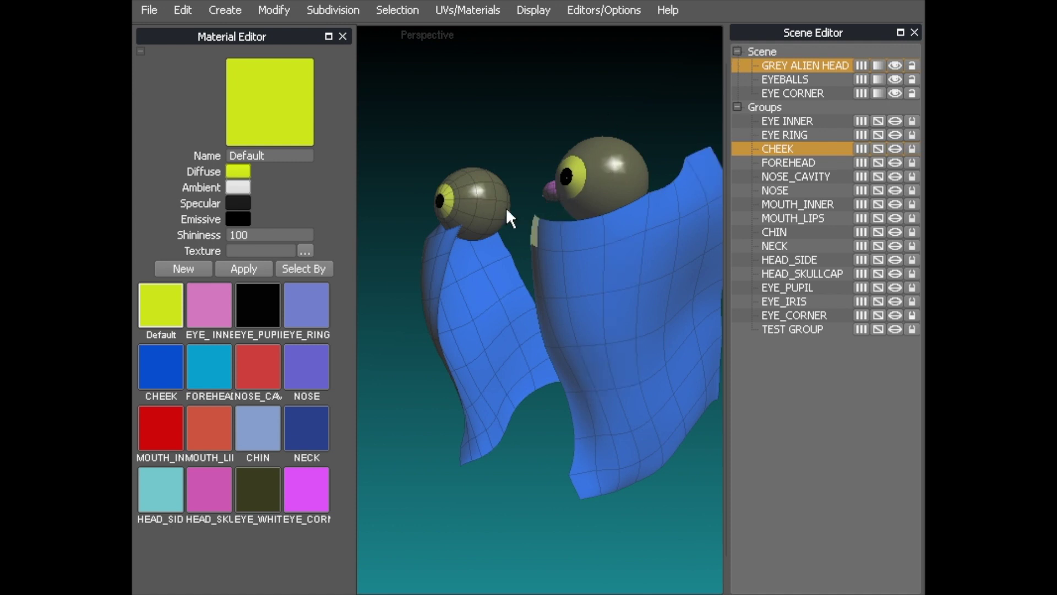
- Hide the EYEBALLS and EYE CORNER objects to view the cheeks alone and make both objects visible again
left_click(895, 79)
left_click(895, 94)
middle_click_drag(595, 142, 536, 171)
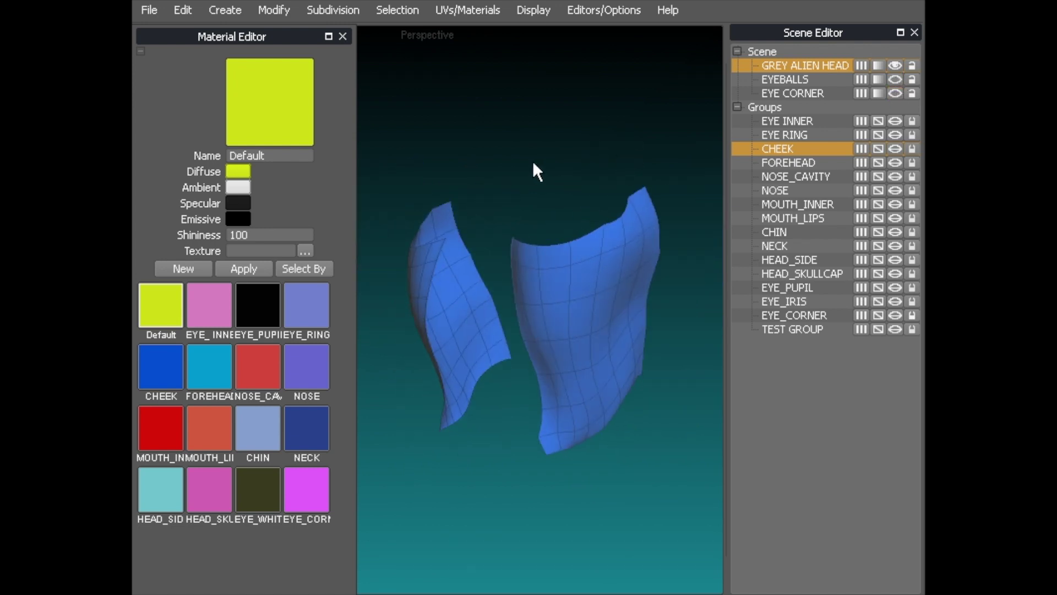
left_click(895, 79)
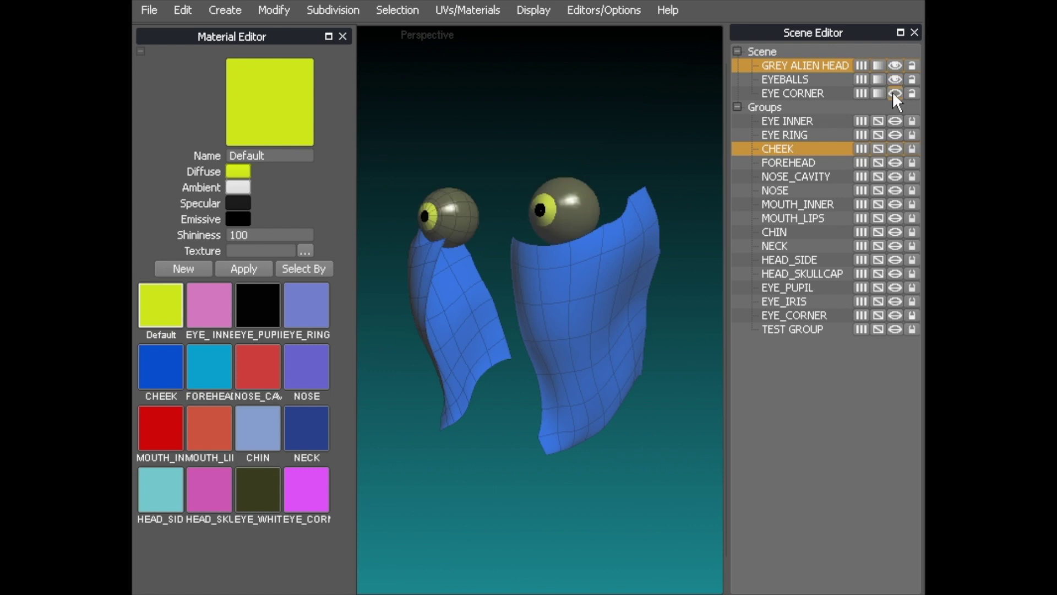
left_click(896, 93)
- Show all hidden faces of the alien head again
left_click(543, 9)
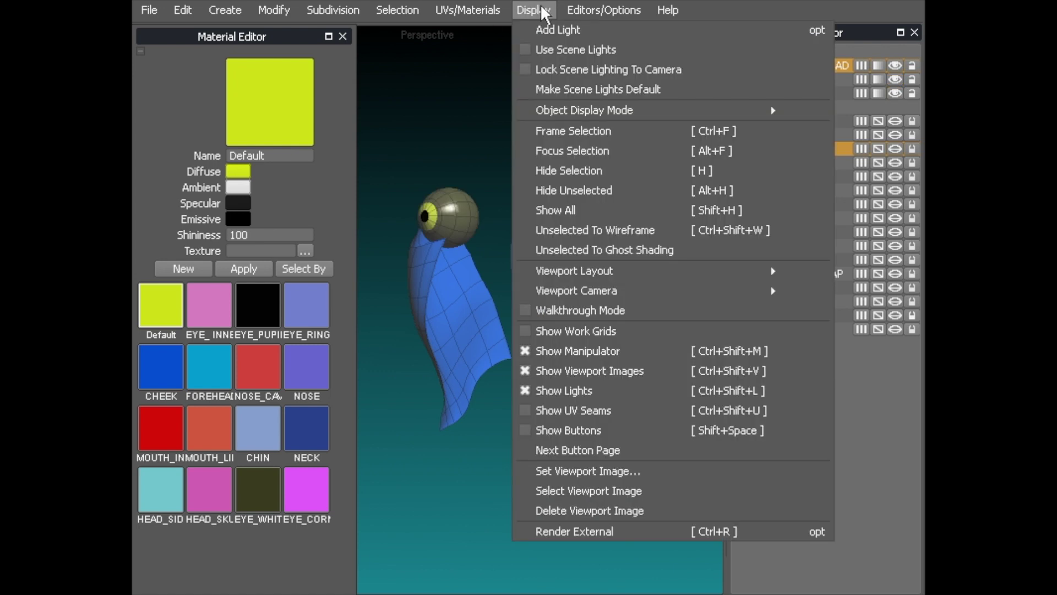
left_click(570, 202)
- Pick individual faces on the upper lip by hand and clear that selection
middle_click_drag(508, 201, 544, 162)
middle_click_drag(487, 208, 566, 212)
left_click(537, 242)
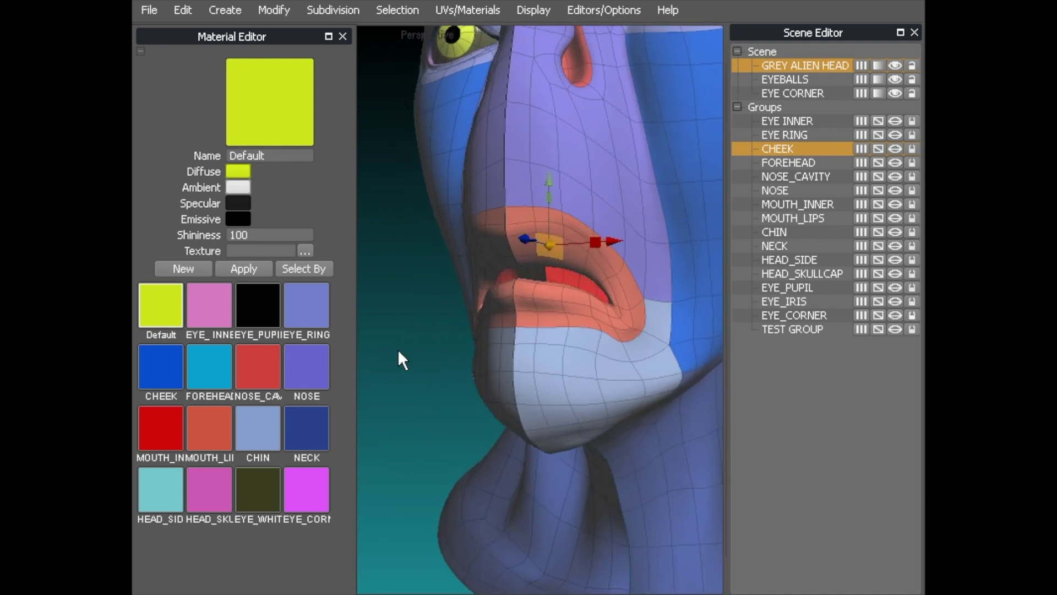
left_click(569, 223, "shift")
left_click(409, 315)
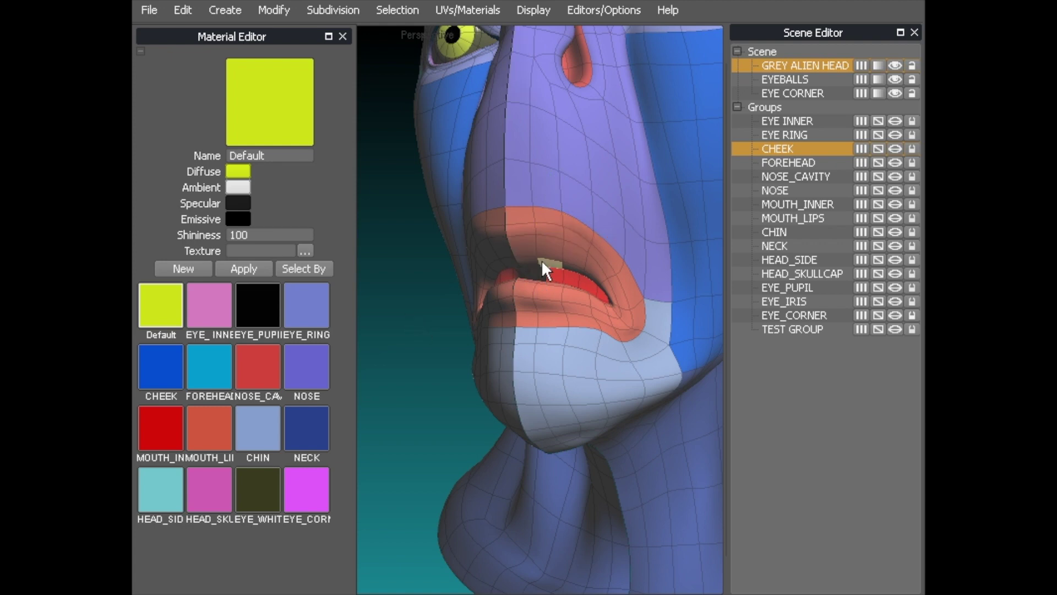
- Isolate the lips by selecting the MOUTH_LIPS group and hiding everything unselected, and deselect the faces
left_click(781, 215)
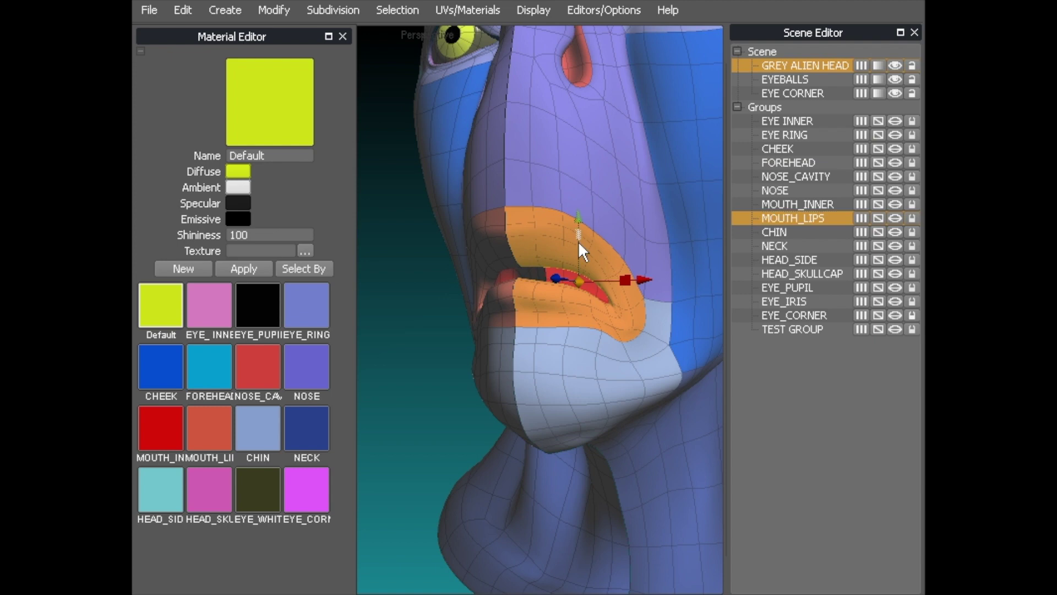
left_click(525, 10)
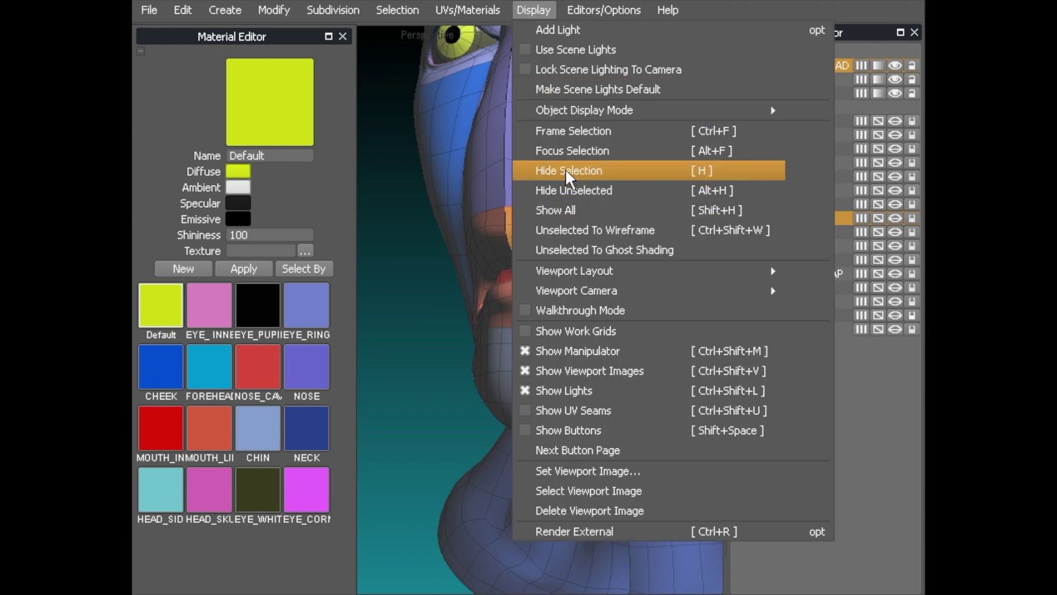
left_click(566, 190)
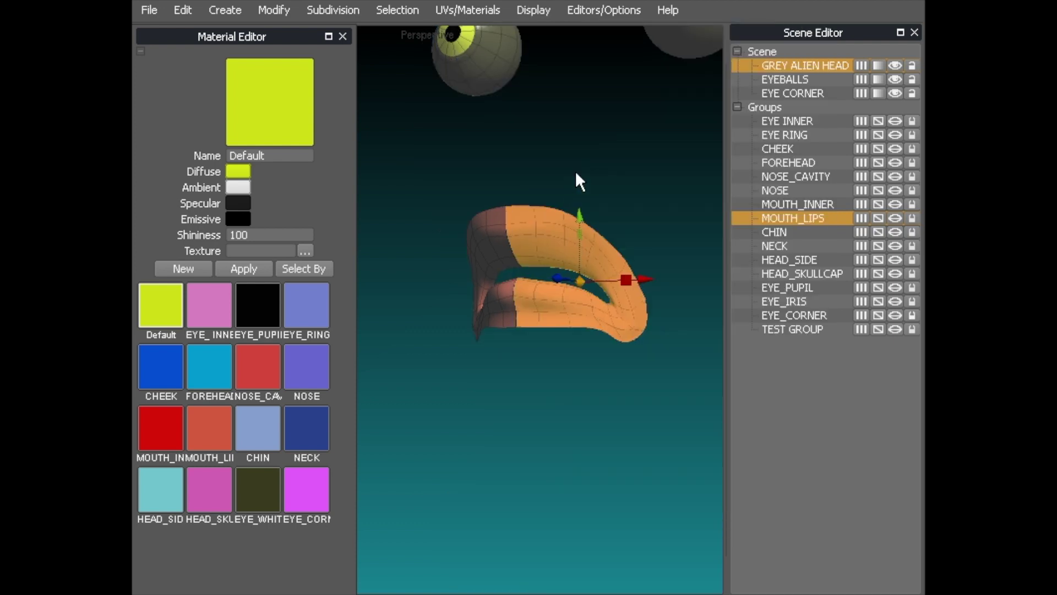
left_click(563, 146)
middle_click_drag(627, 148, 548, 156)
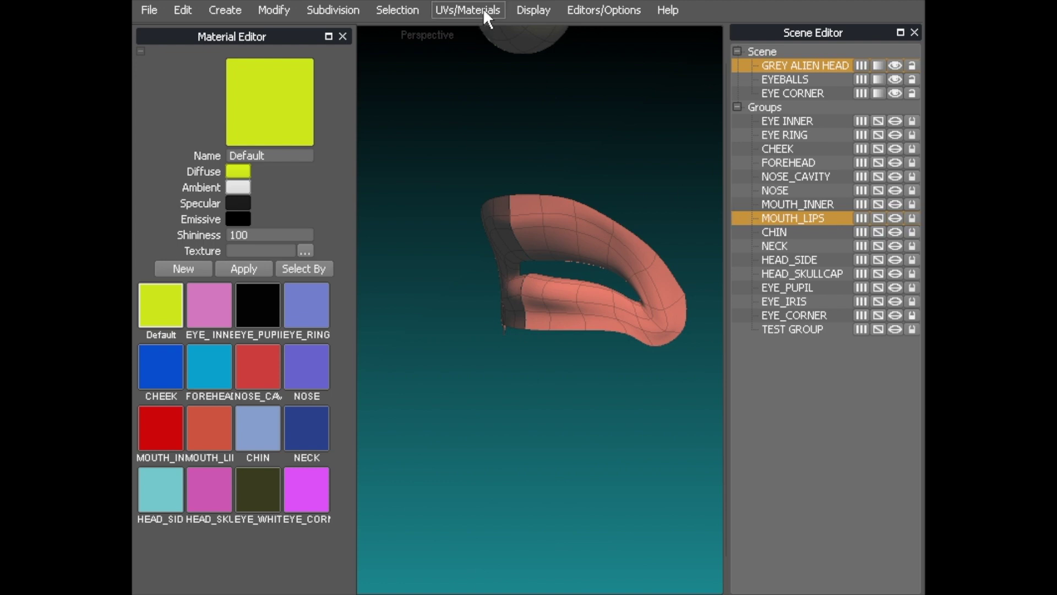
- Show all faces hidden around the lips and bring the whole head back into view
left_click(526, 9)
left_click(564, 209)
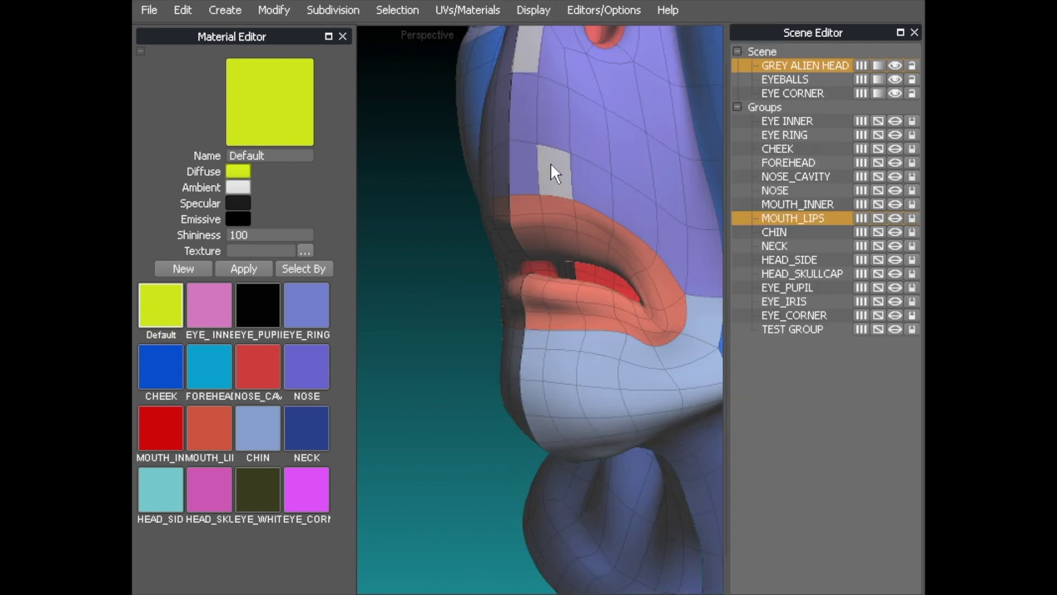
mouse_move(550, 163)
middle_mouse_down()
mouse_move(447, 169)
mouse_move(462, 230)
mouse_move(554, 177)
middle_mouse_up()
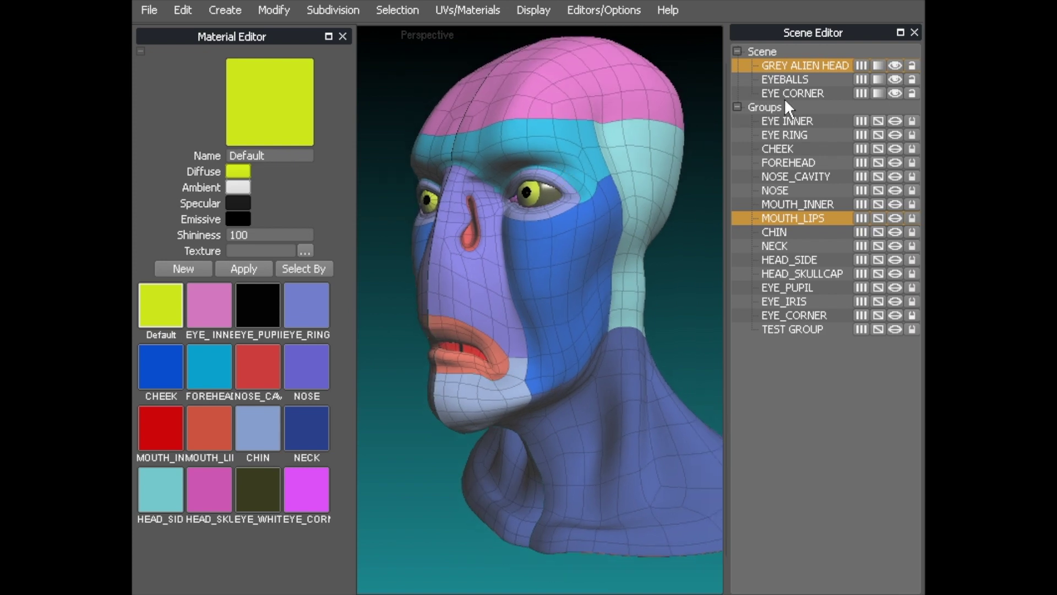
- Step through the face groups from EYE INNER to CHIN one at a time to highlight each region
left_click(777, 121)
left_click(775, 135)
left_click(775, 148)
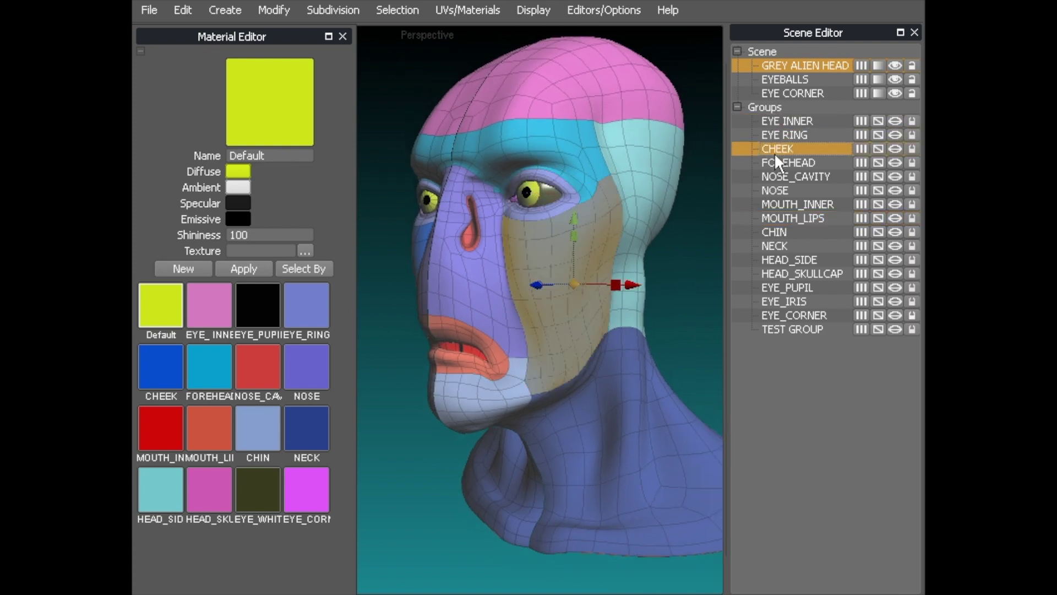
left_click(779, 176)
left_click(781, 190)
left_click(781, 203)
left_click(791, 218)
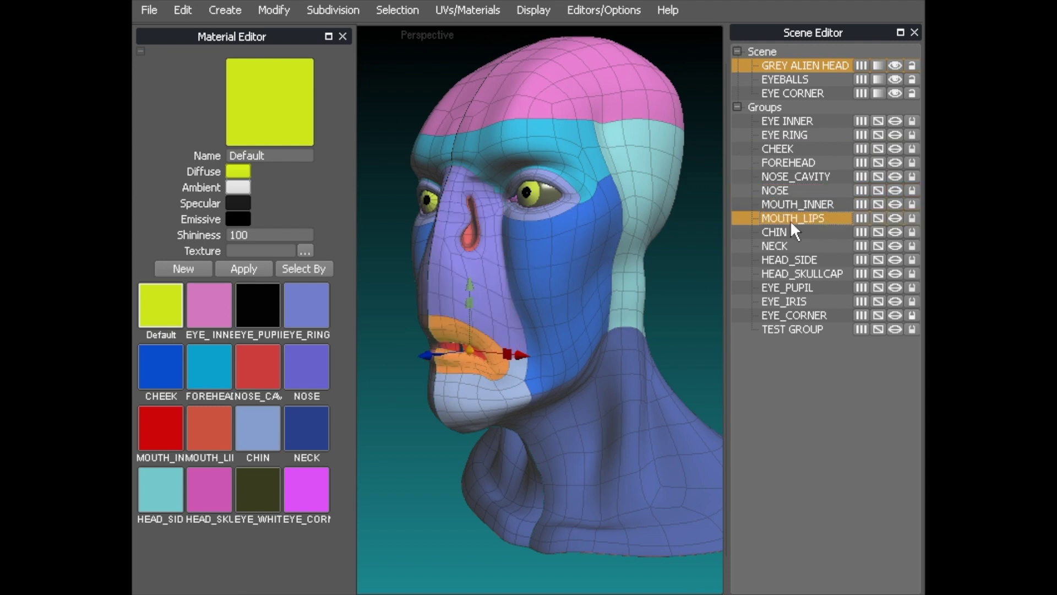
left_click(781, 232)
- Select the NECK group and extend the selection to all groups from EYE RING through HEAD_SKULLCAP
left_click(776, 245)
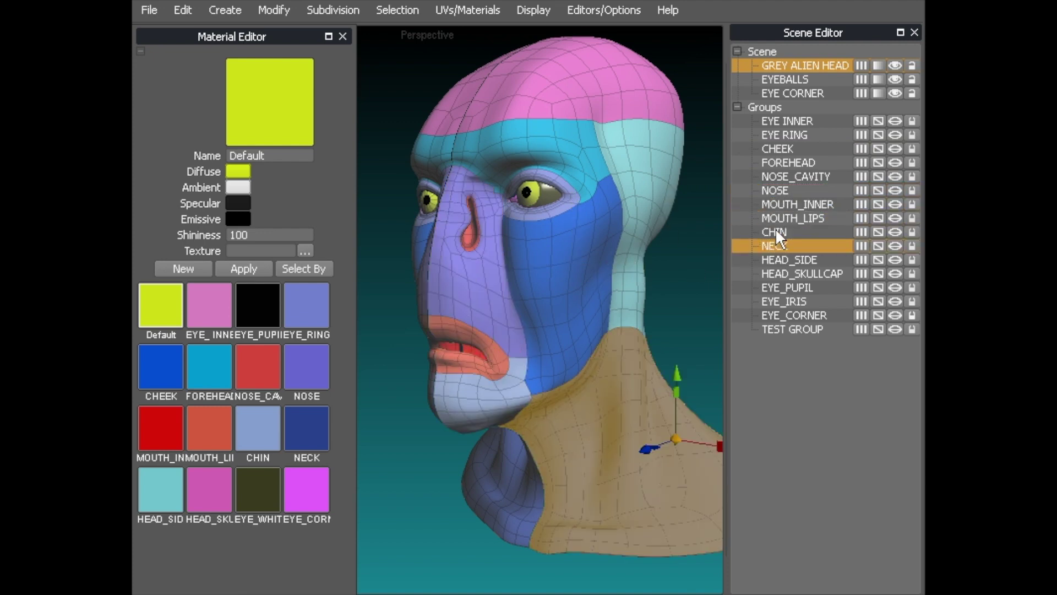
left_click_drag(775, 229, 776, 131)
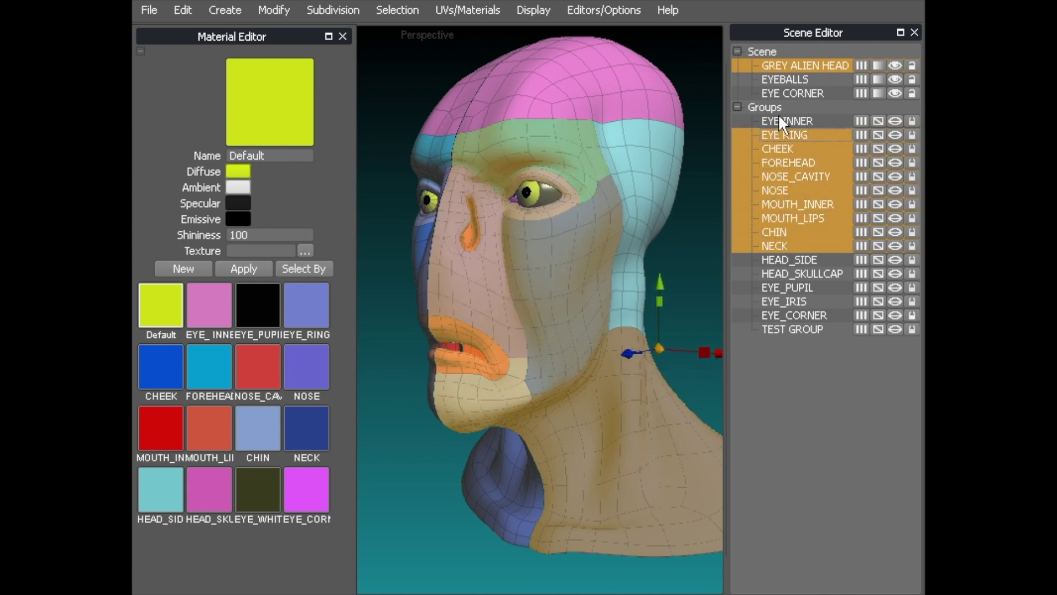
left_click_drag(773, 261, 773, 279)
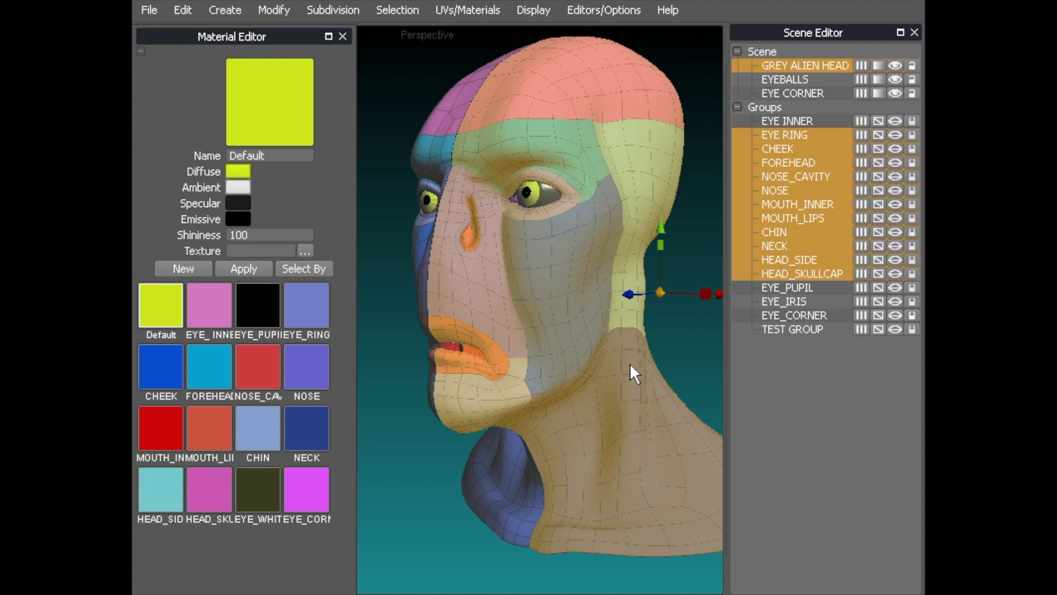
left_click_drag(469, 425, 542, 366, "alt")
middle_click_drag(543, 367, 530, 281)
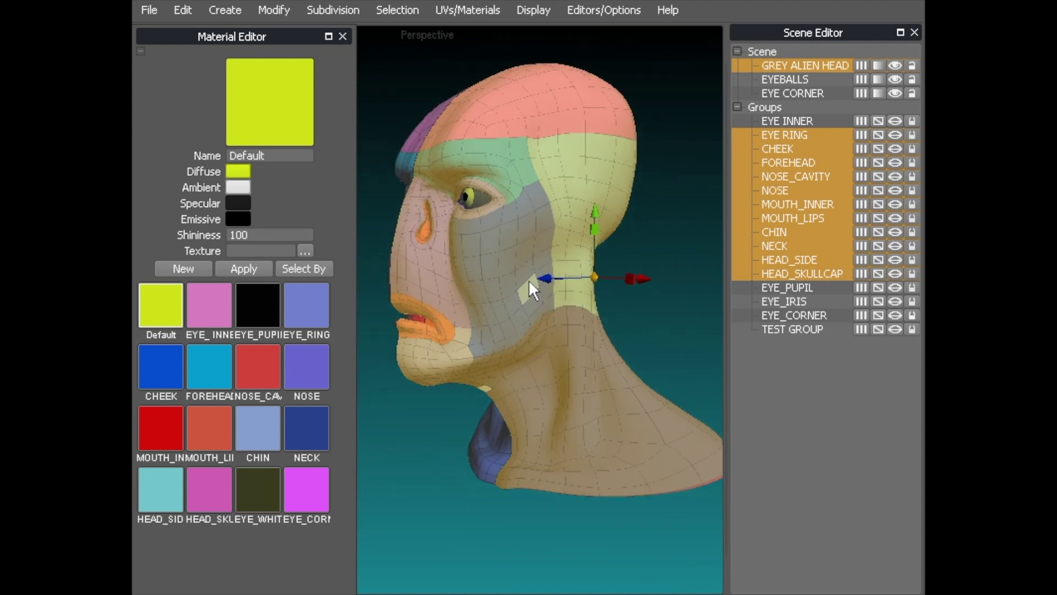
- Select only the CHIN, NECK, HEAD_SIDE and HEAD_SKULLCAP groups together and hide all unselected faces
left_click(784, 315)
left_click(784, 273)
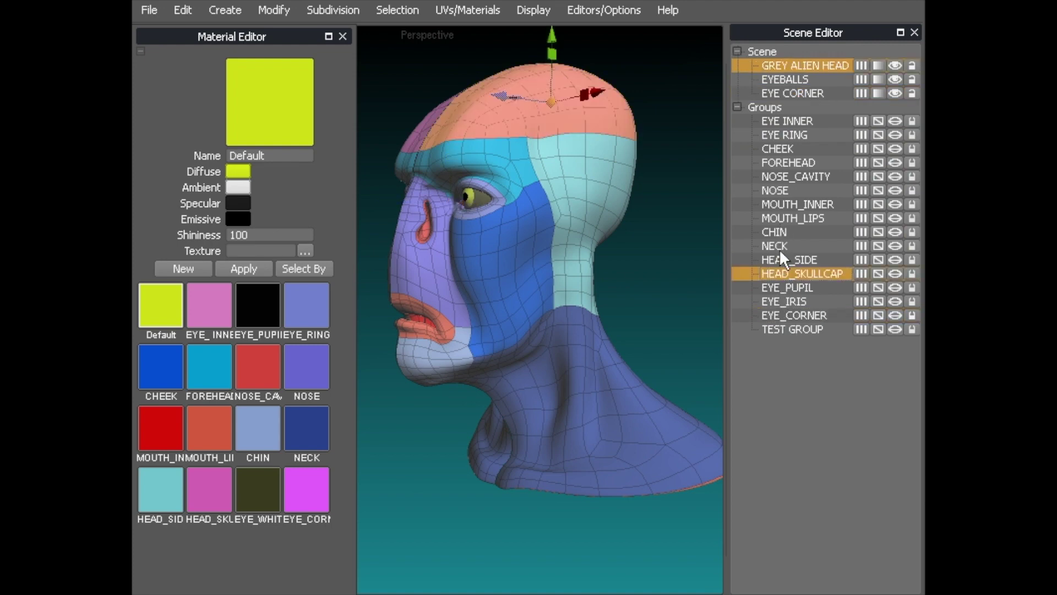
left_click(776, 245)
left_click(774, 231, "shift")
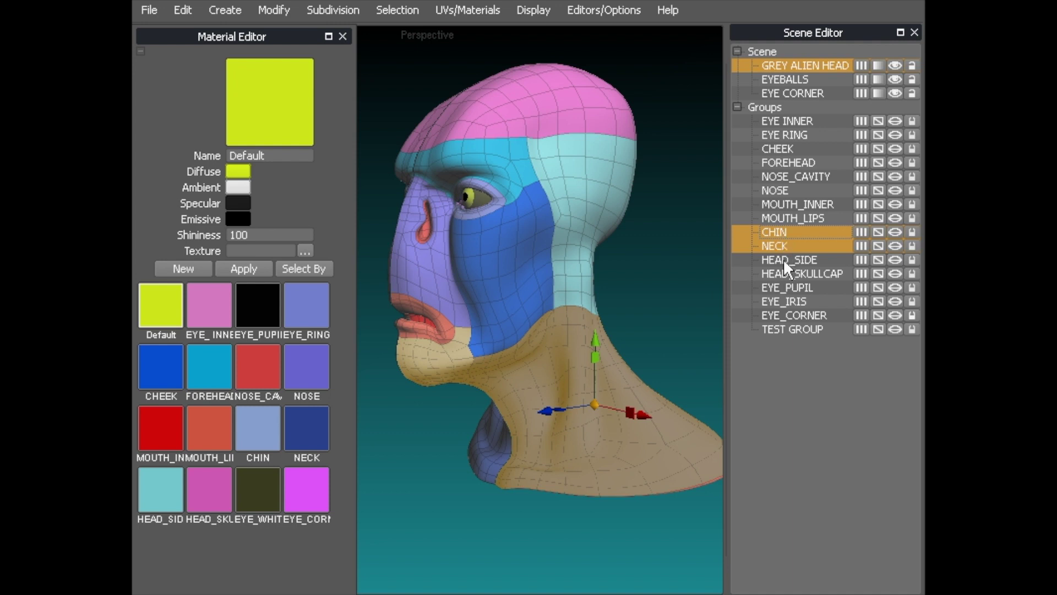
left_click(784, 259, "shift")
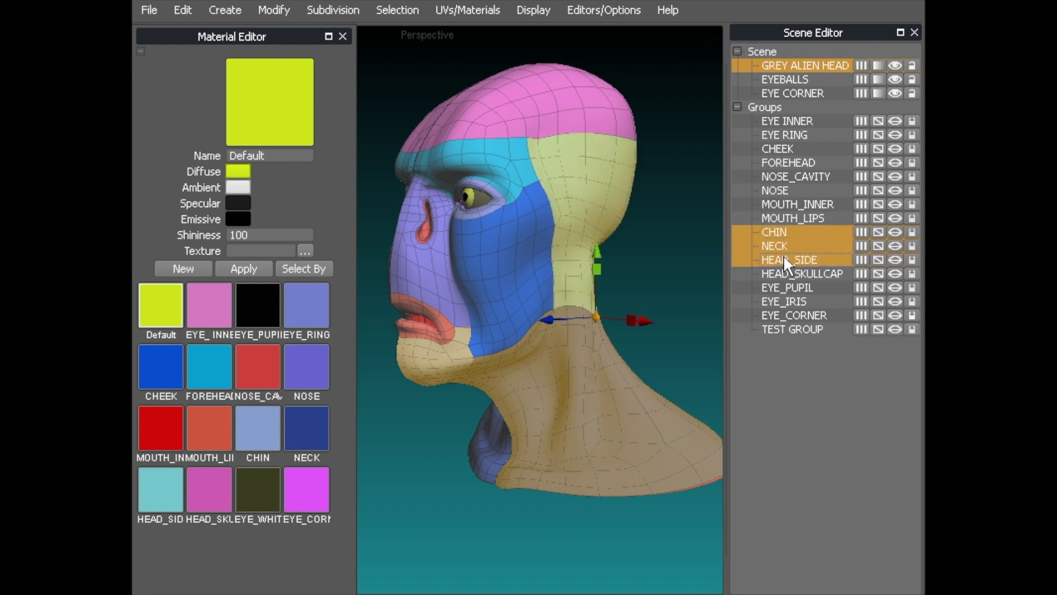
left_click(784, 272, "shift")
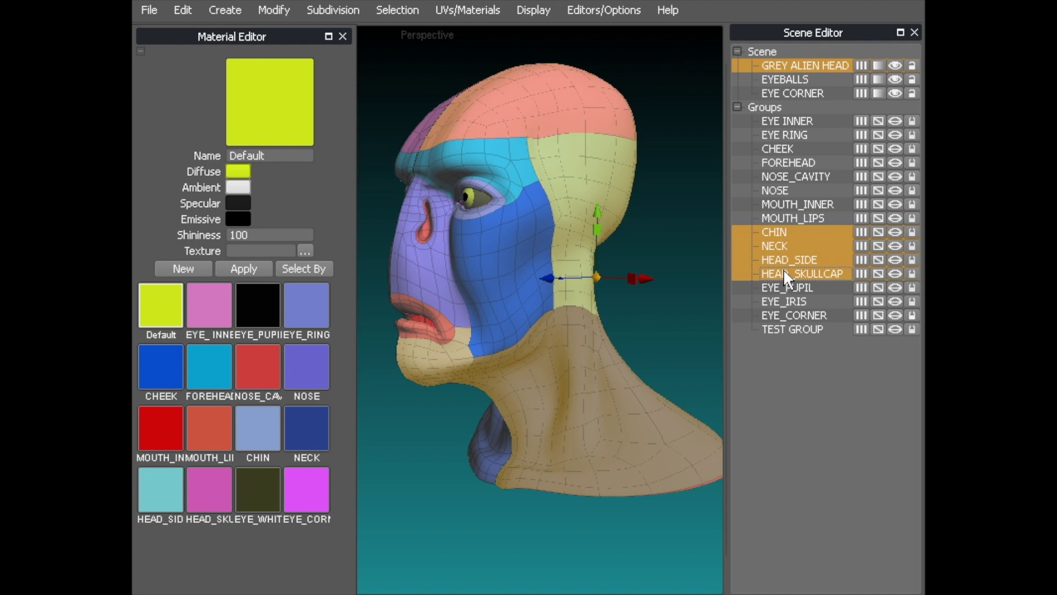
left_click(525, 10)
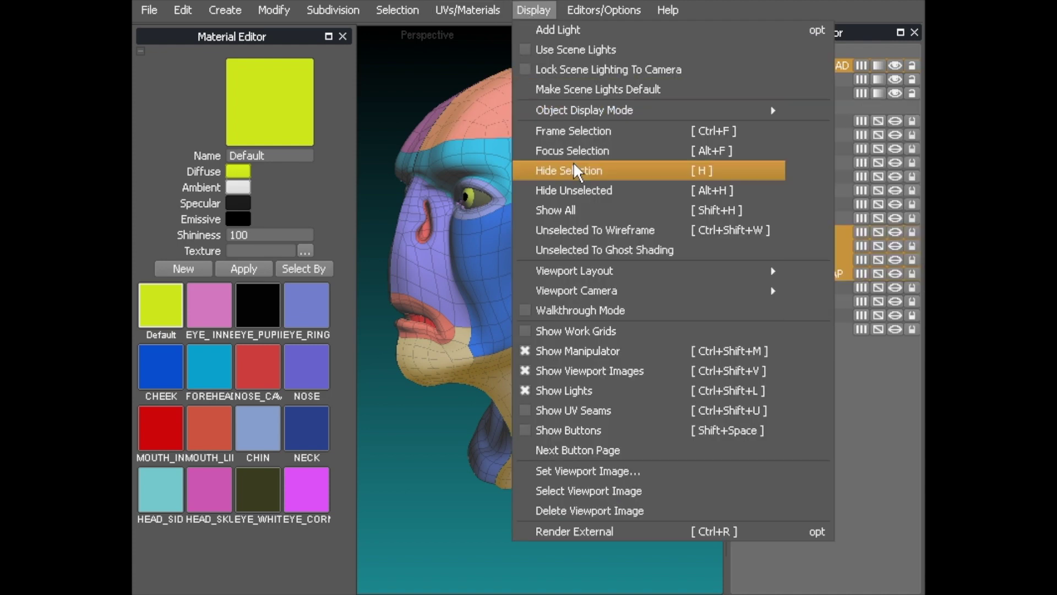
left_click(559, 189)
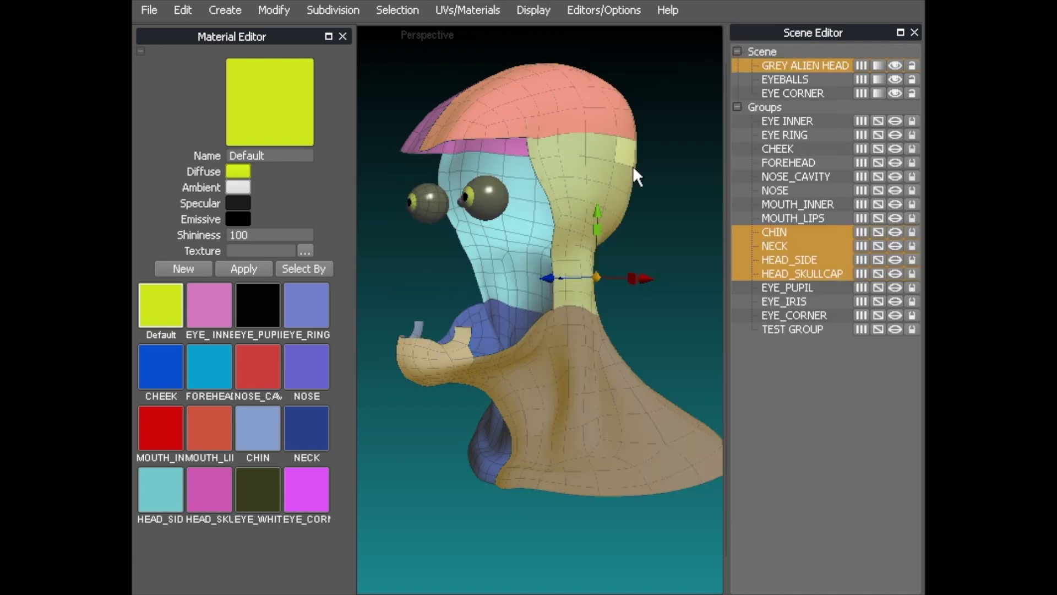
- Select only the MOUTH_LIPS group and show all hidden faces of the head again
left_click_drag(634, 168, 765, 158, "alt")
middle_click_drag(764, 158, 593, 203)
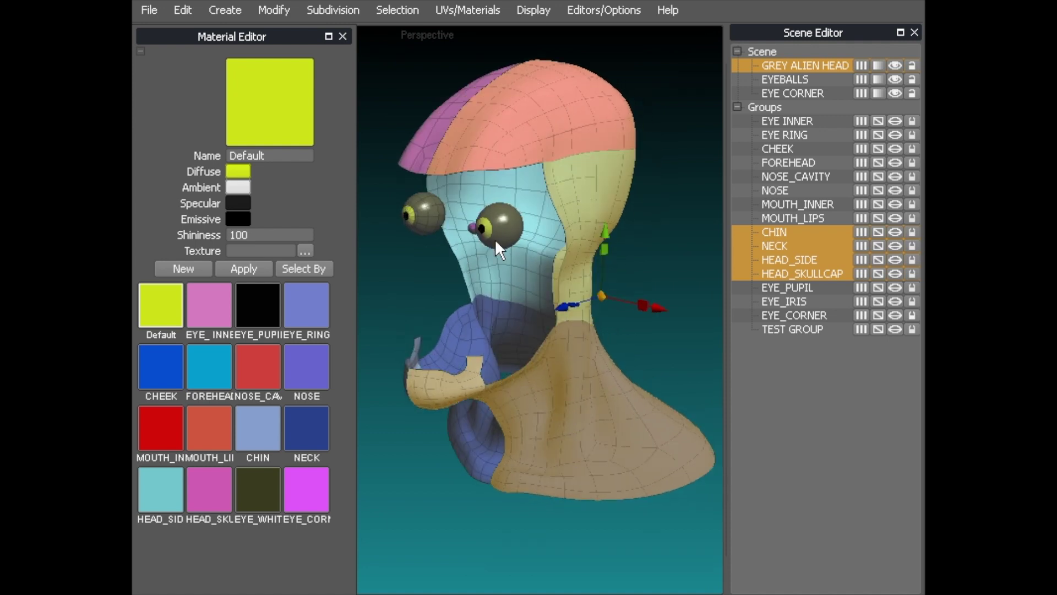
left_click(785, 216)
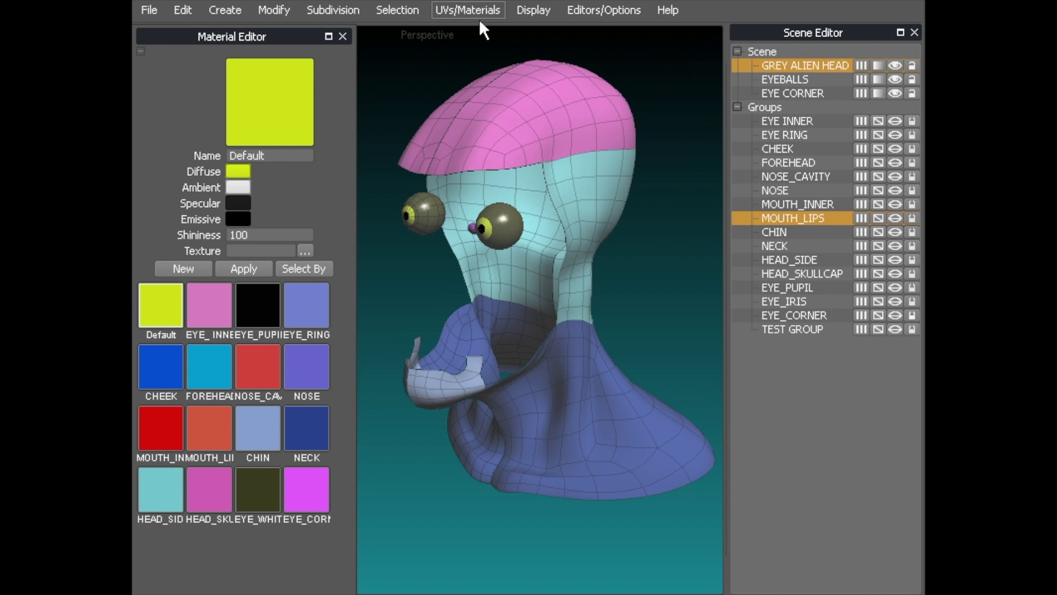
left_click(529, 8)
left_click(600, 211)
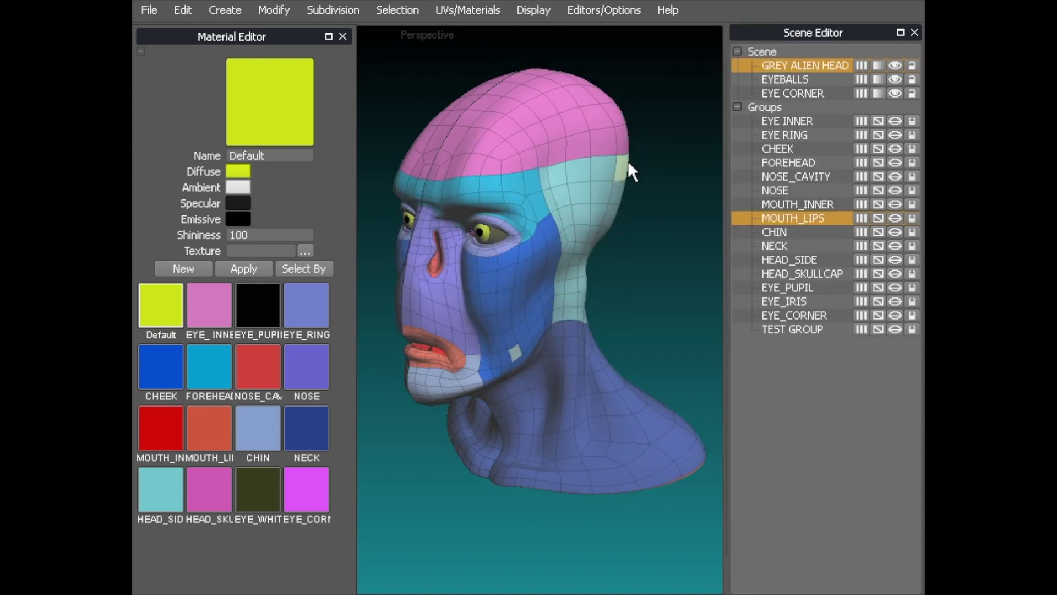
- Review the head from several sides and look up the Group Selection and Select Affected Groups commands
mouse_move(567, 168)
middle_mouse_down()
mouse_move(578, 156)
mouse_move(561, 179)
mouse_move(557, 168)
middle_mouse_up()
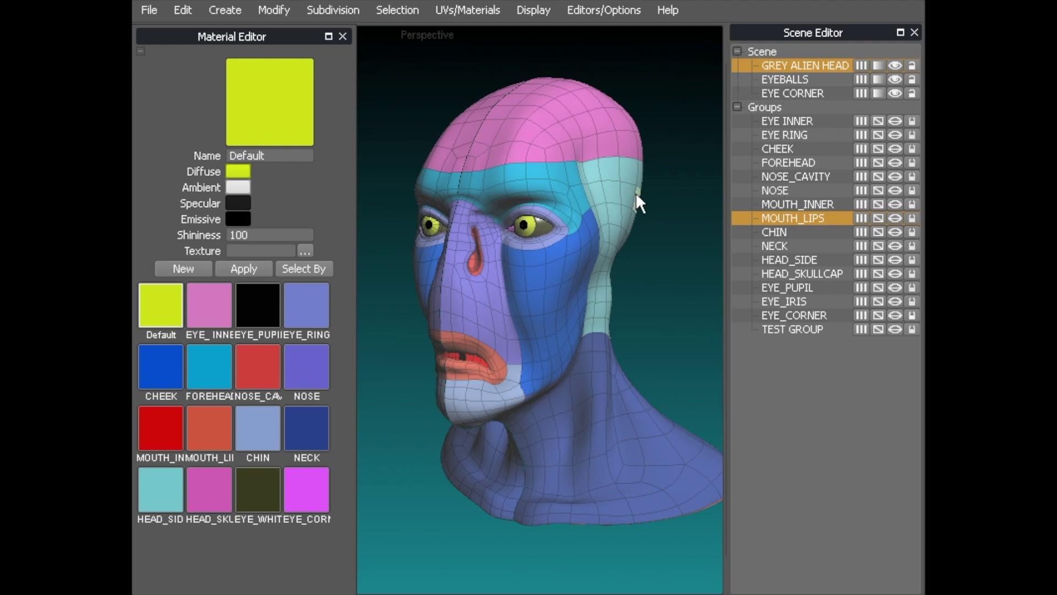
middle_click_drag(607, 189, 519, 146)
middle_click_drag(541, 249, 503, 236)
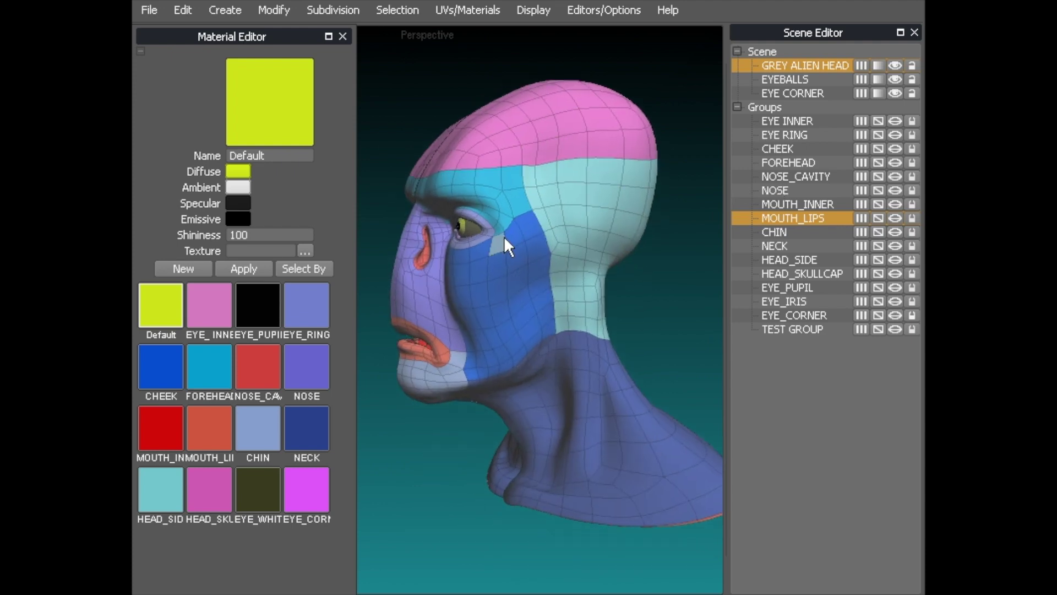
middle_click_drag(474, 104, 449, 108)
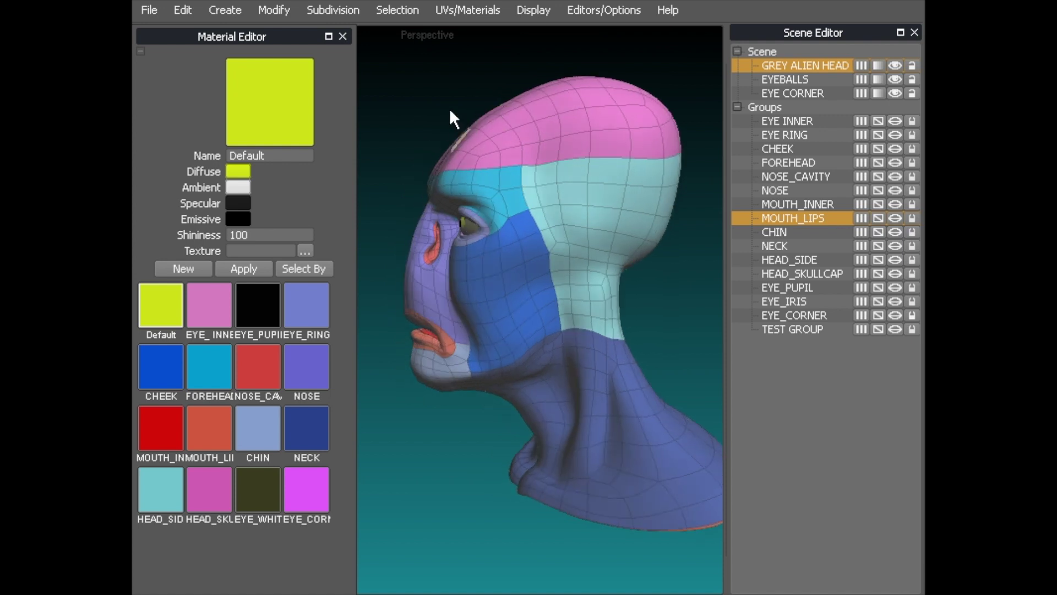
left_click(515, 158)
middle_click_drag(544, 148, 439, 87)
left_click(408, 8)
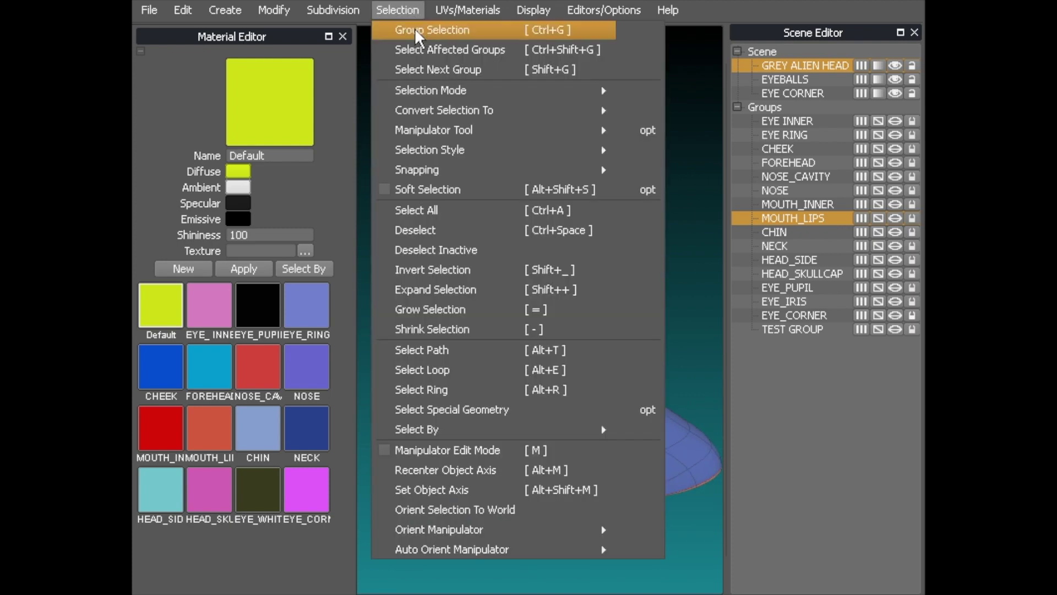
left_click(419, 30)
left_click(398, 10)
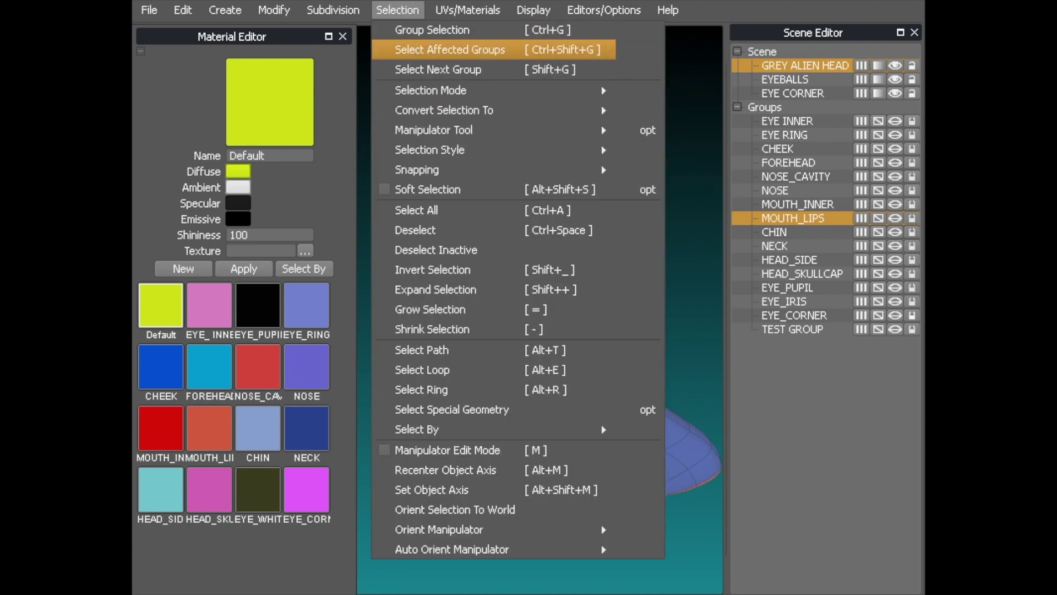
left_click(440, 49)
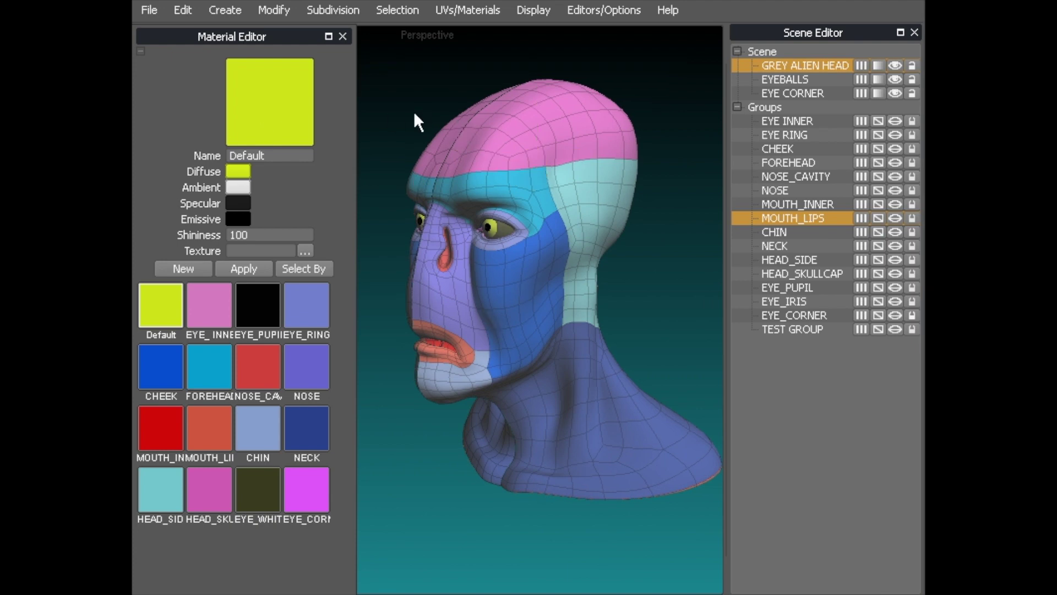
- Examine the mouth, nose and eye regions of the head up close from the front and at an angle
middle_click_drag(416, 118, 479, 104)
left_click(462, 362)
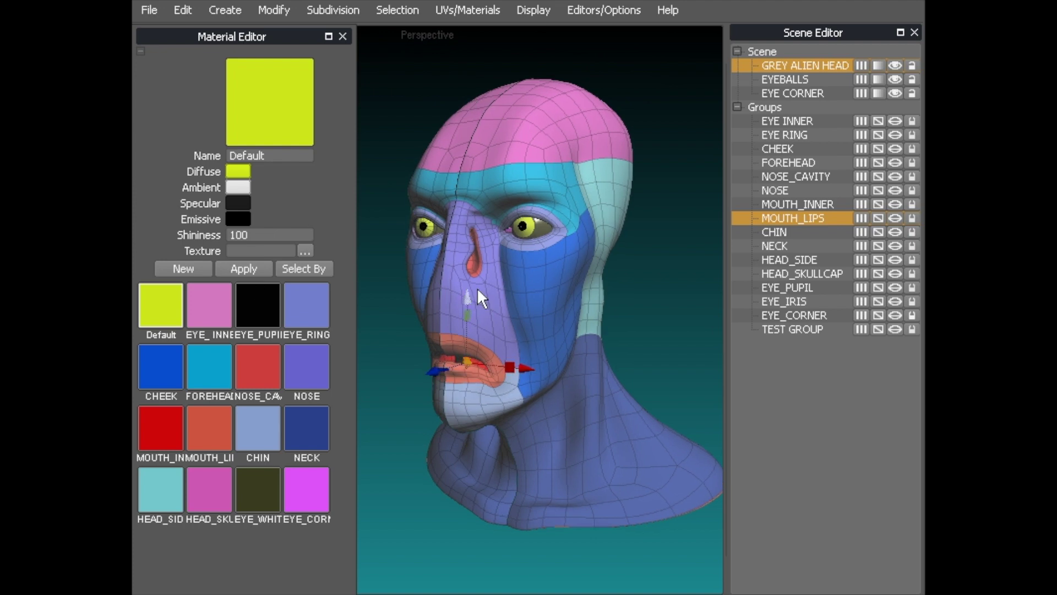
scroll(477, 287, "up", 4)
middle_click_drag(570, 250, 583, 293)
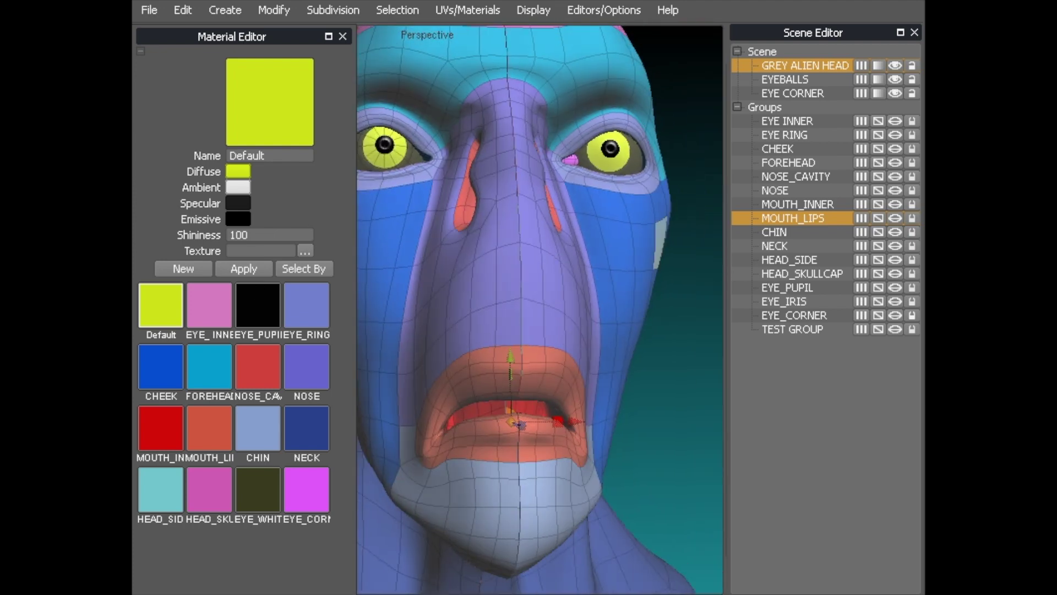
scroll(565, 238, "down", 5)
middle_click_drag(558, 243, 508, 260)
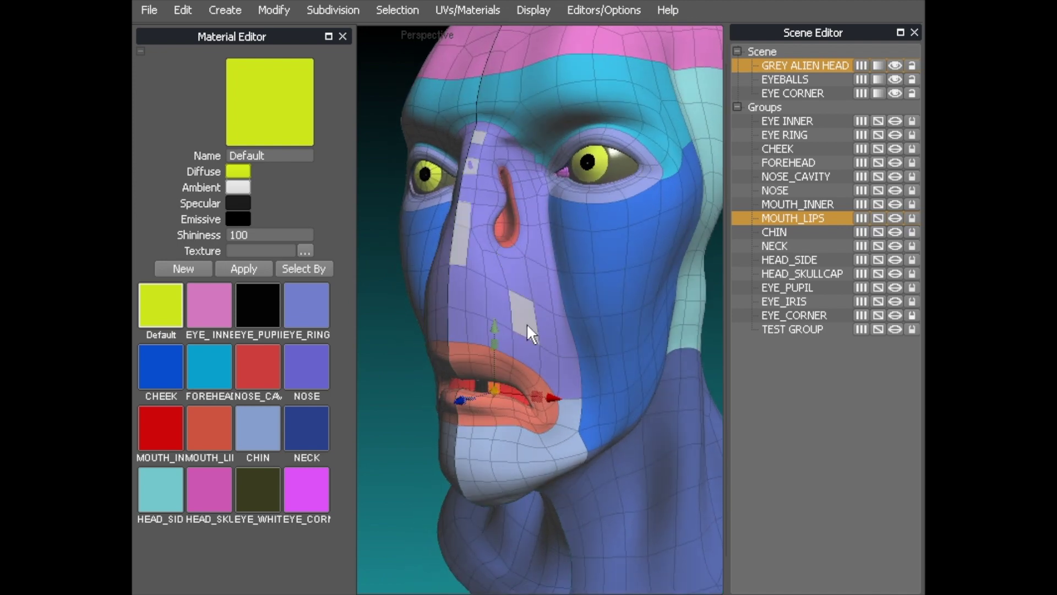
middle_click_drag(426, 220, 480, 268)
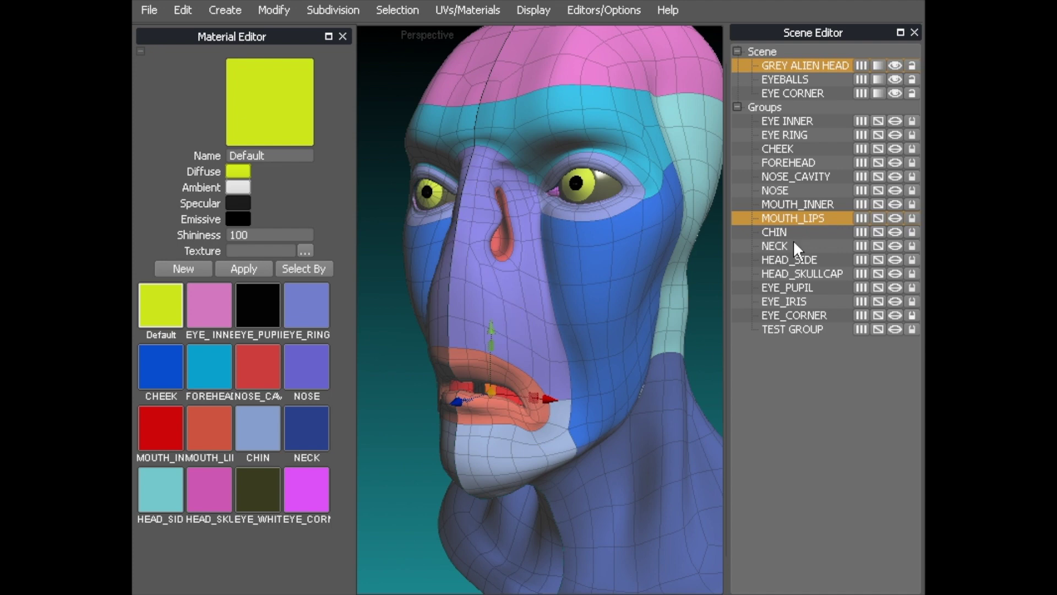
- Select the NOSE face group and set the NOSE material's diffuse color to red (204, 0, 3)
left_click(778, 189)
middle_click_drag(612, 311, 405, 297)
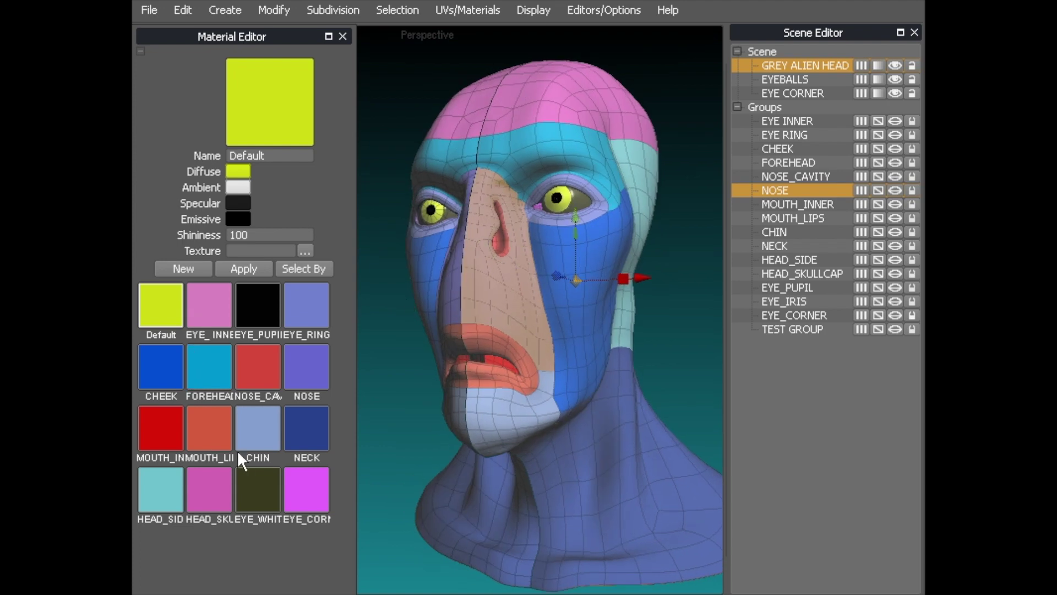
left_click(298, 368)
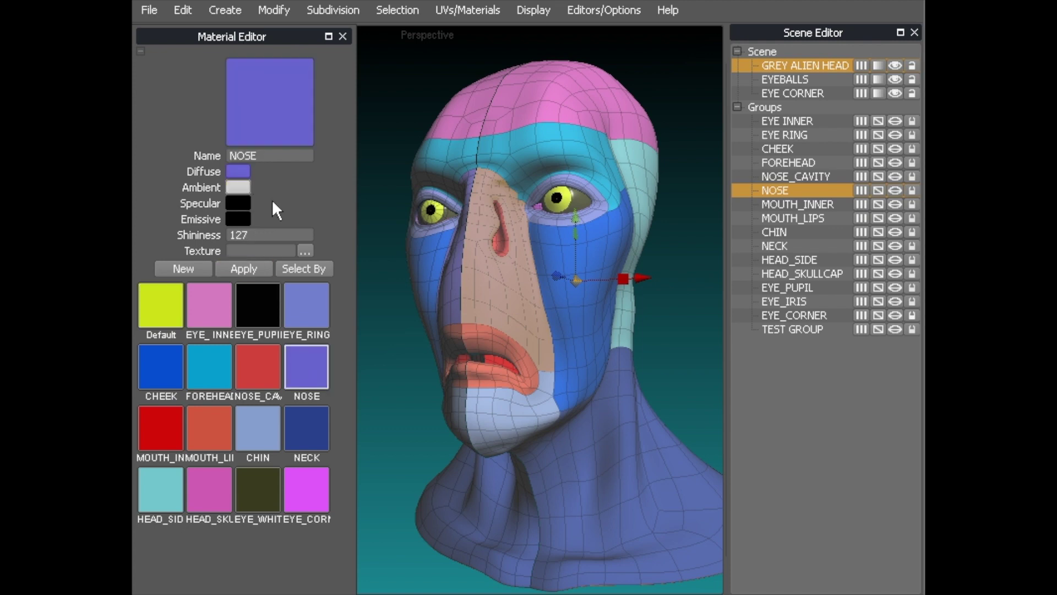
left_click(238, 171)
left_click(484, 185)
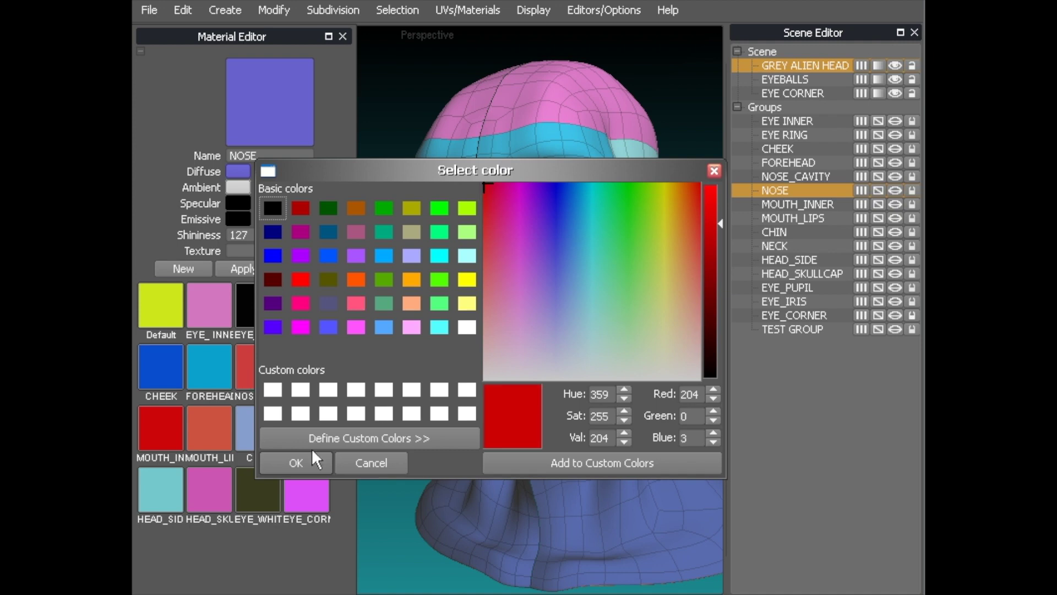
left_click(290, 462)
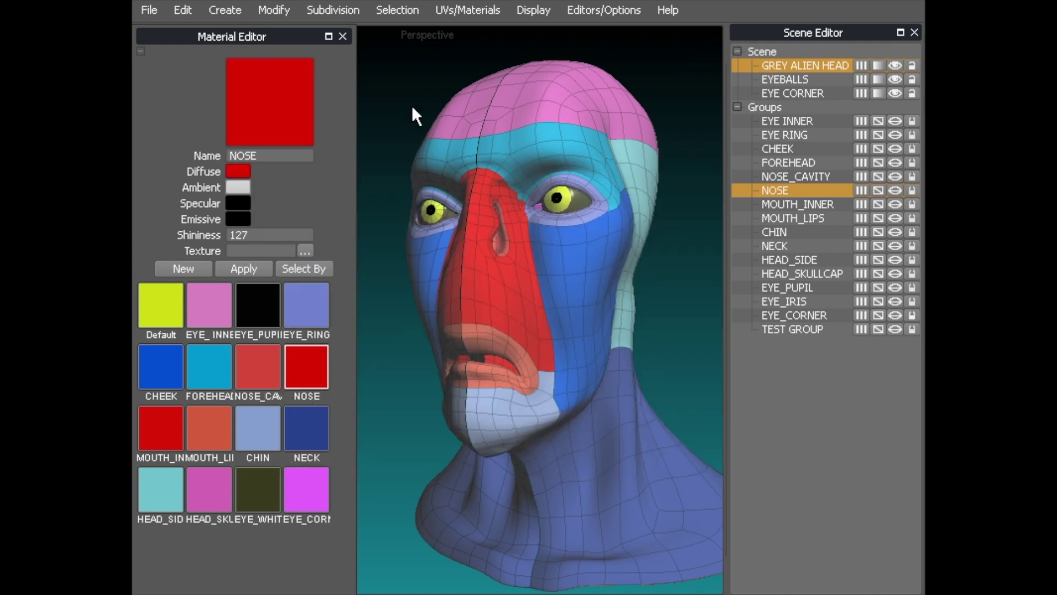
- Set the NOSE material's ambient color to lime green (170, 255, 0)
left_click_drag(508, 105, 469, 112, "alt")
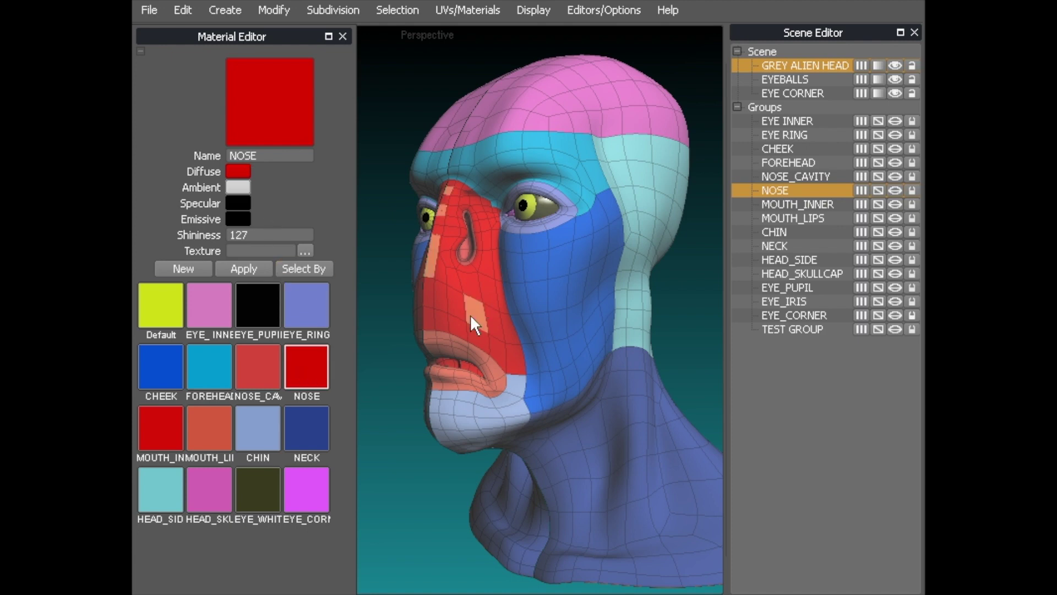
scroll(478, 233, "up", 2)
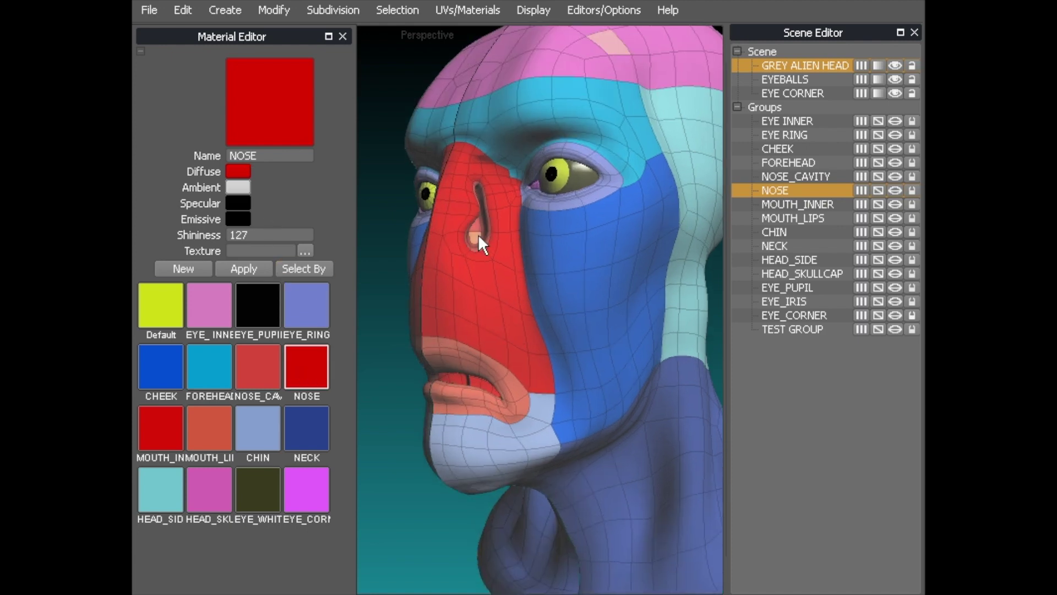
left_click(247, 187)
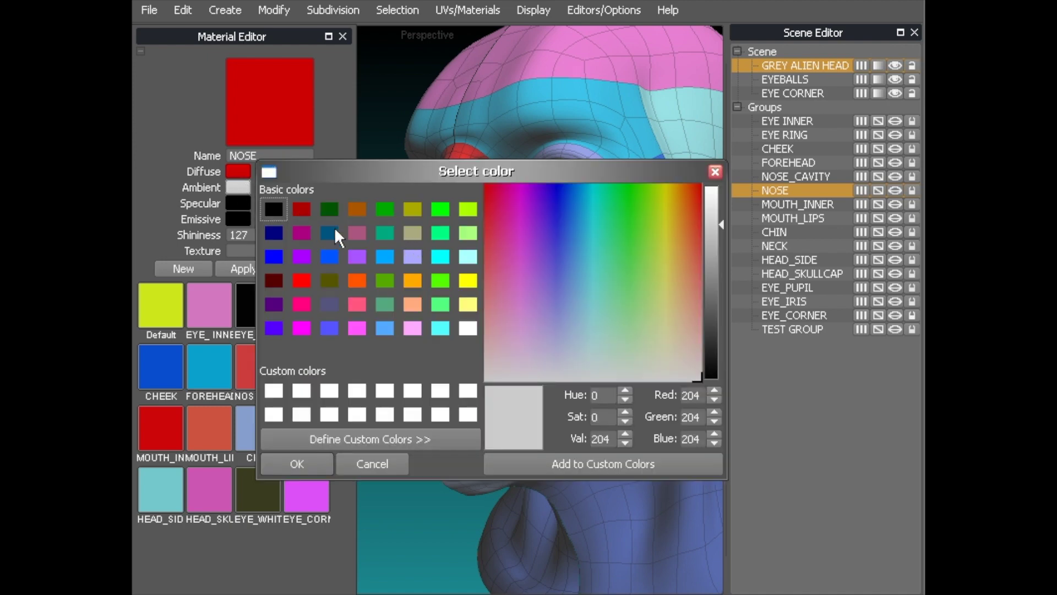
left_click(467, 208)
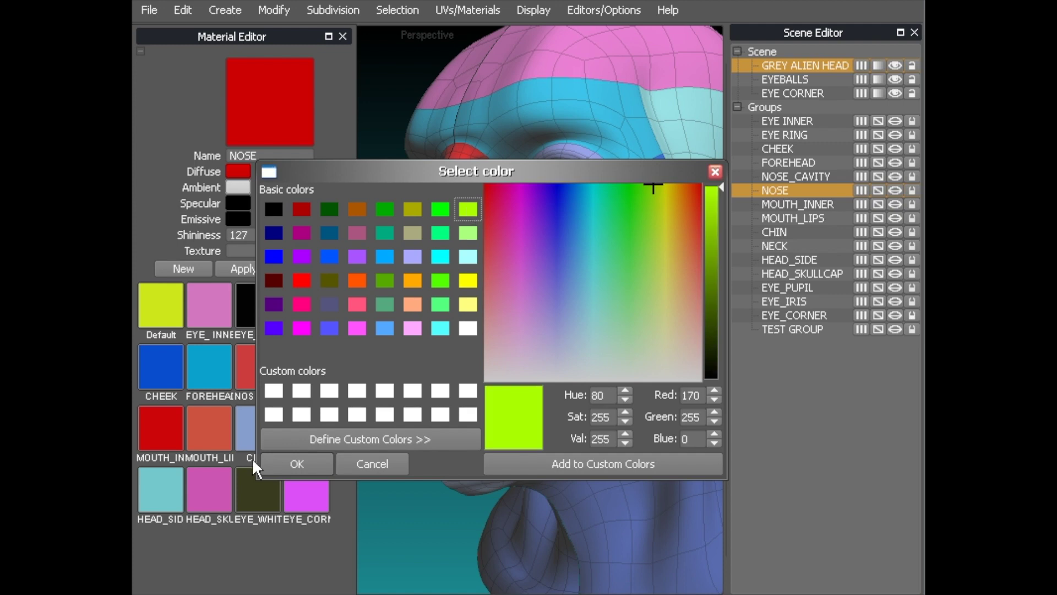
left_click(316, 465)
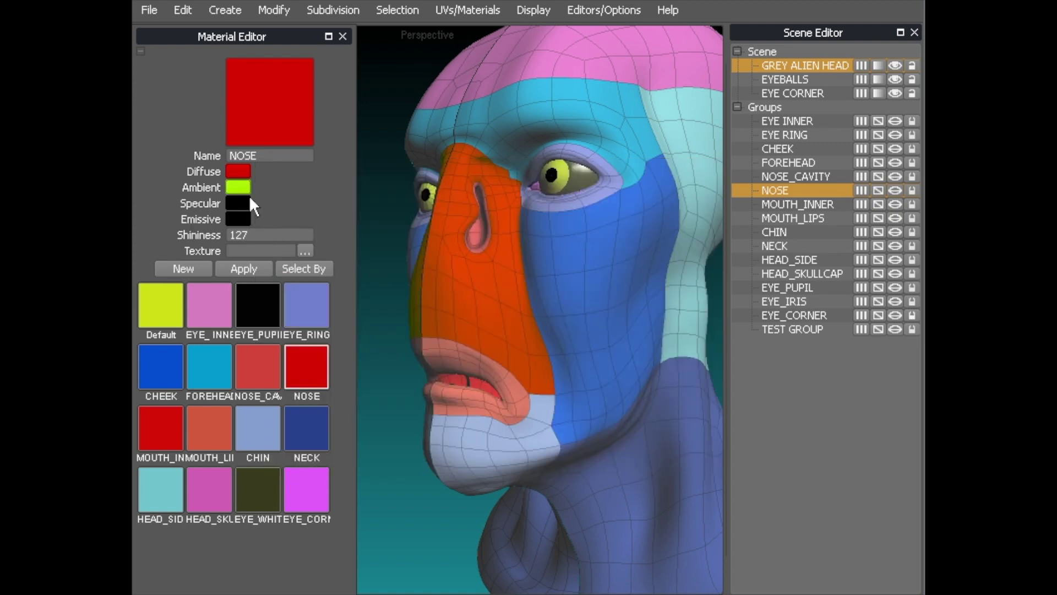
- Set the NOSE material's specular color to white and inspect the highlights on the nose from several angles
left_click(238, 204)
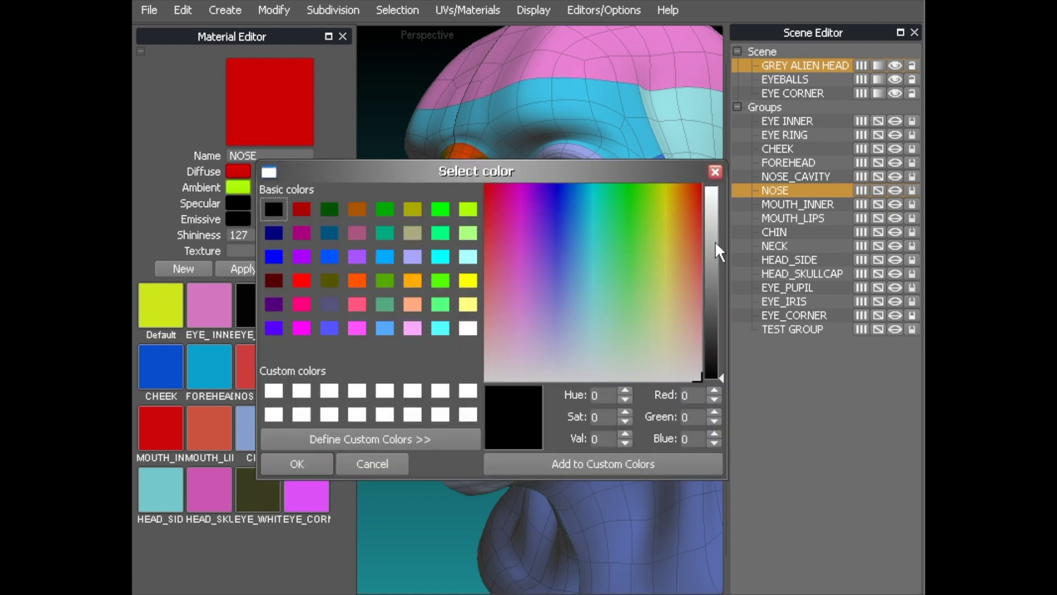
left_click_drag(715, 240, 714, 186)
left_click(292, 463)
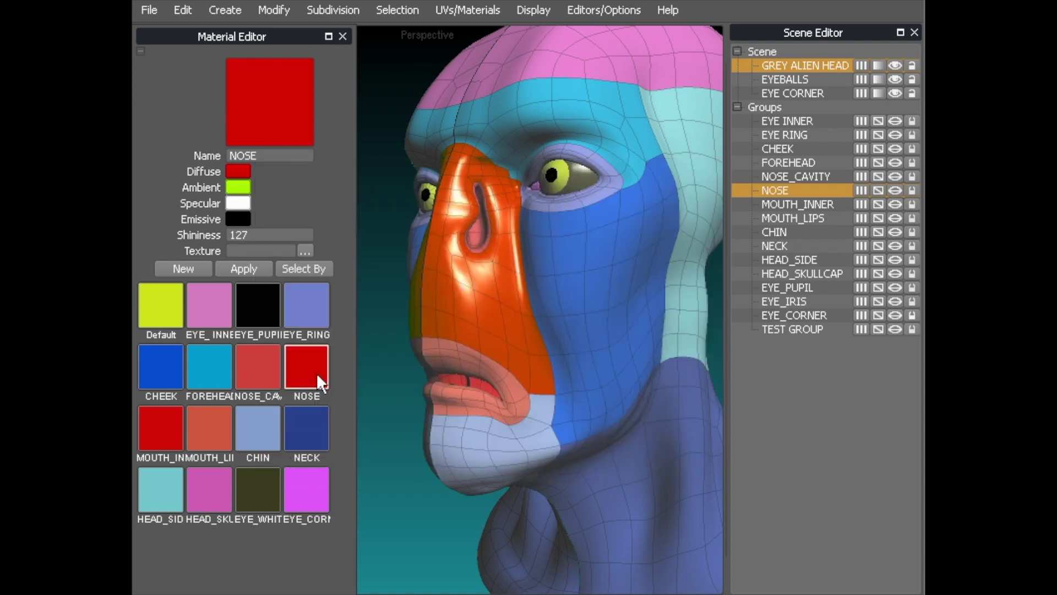
left_click_drag(484, 266, 497, 249, "alt")
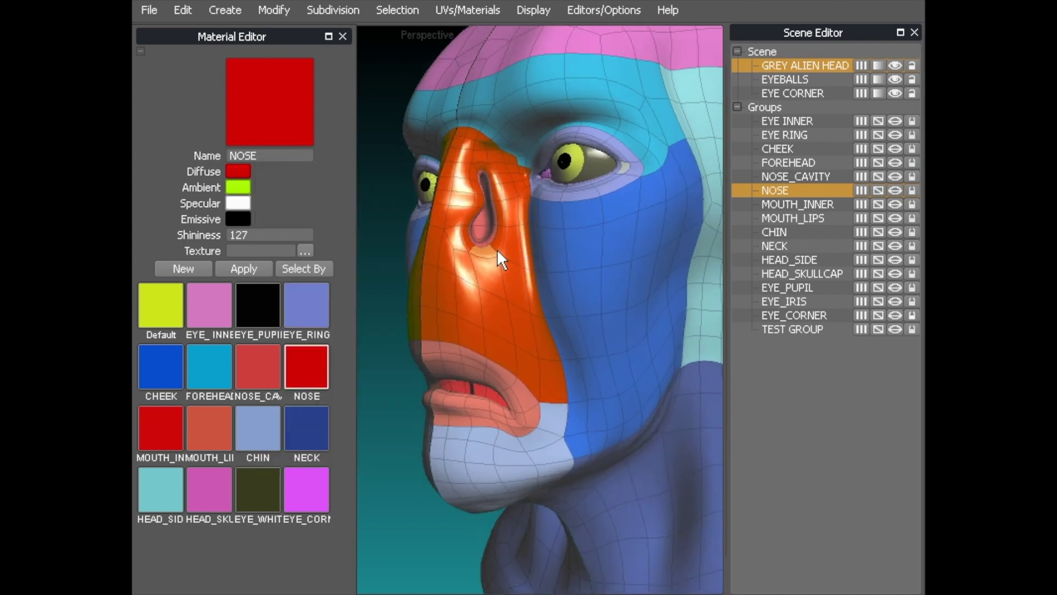
right_click_drag(496, 249, 536, 199, "alt")
left_click_drag(536, 198, 474, 256, "alt")
middle_click_drag(474, 256, 501, 204)
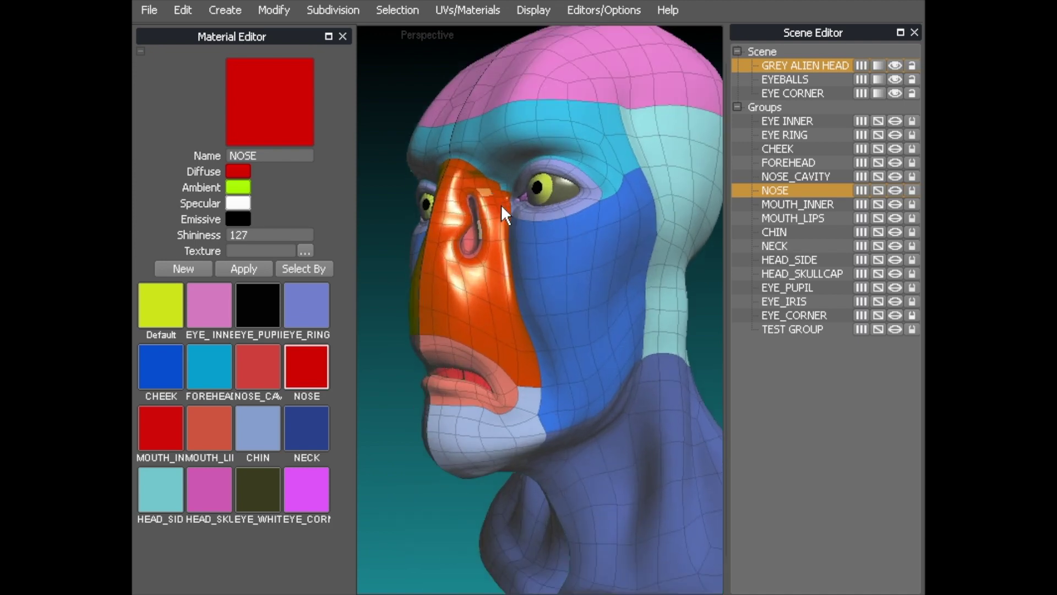
- Open the NOSE material's shininess value for editing and check the gloss on the nose
left_click(258, 233)
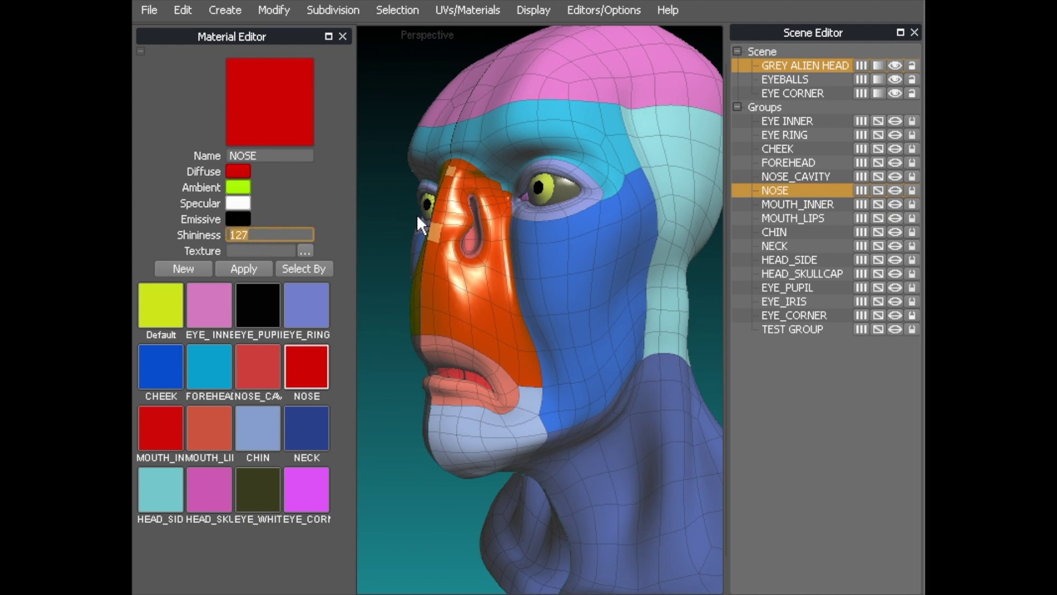
middle_click_drag(411, 219, 416, 253)
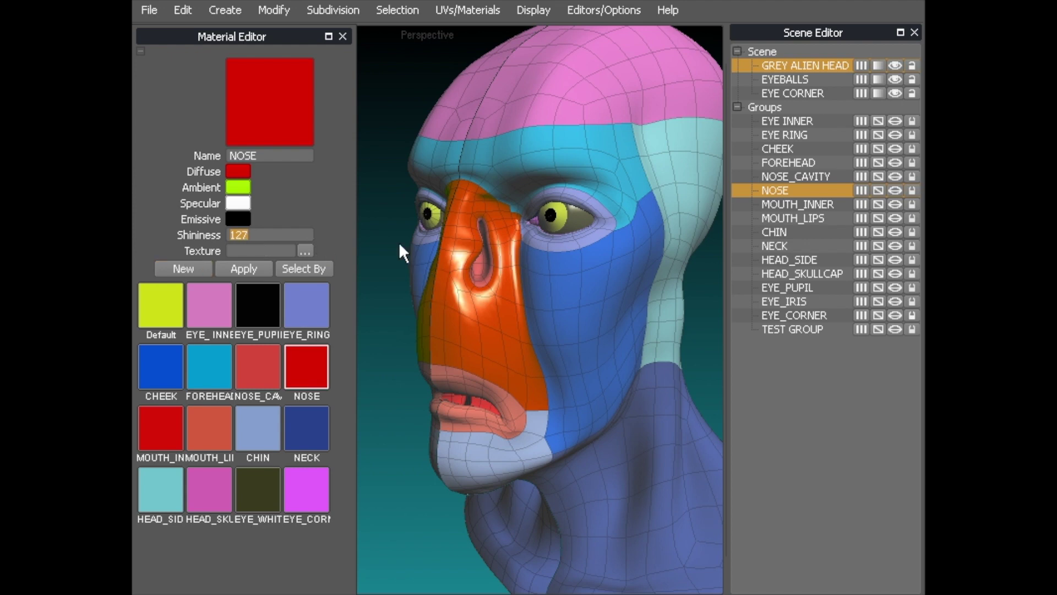
middle_click_drag(504, 325, 396, 267)
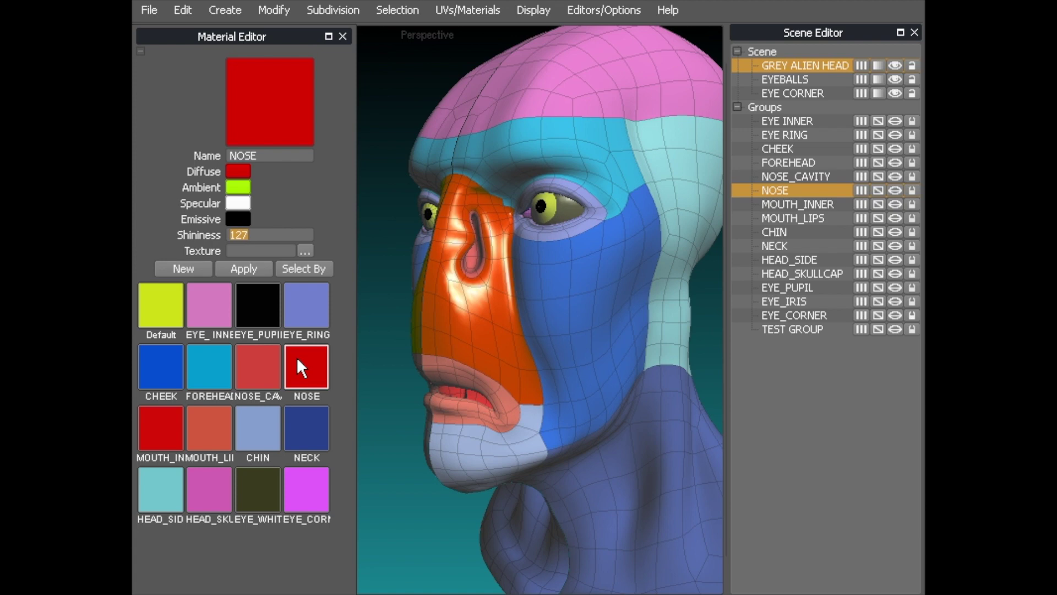
- Make NOSE_CAVITY the active material and select a single face on the cheek
left_click(266, 359)
left_click(590, 288)
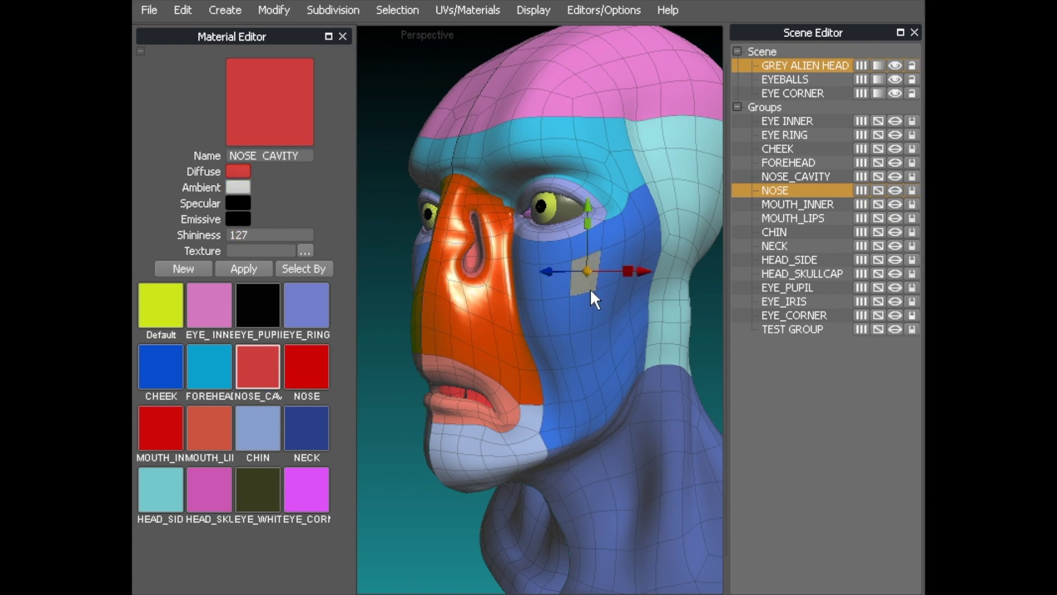
middle_click_drag(537, 248, 562, 316)
middle_click_drag(495, 323, 357, 317)
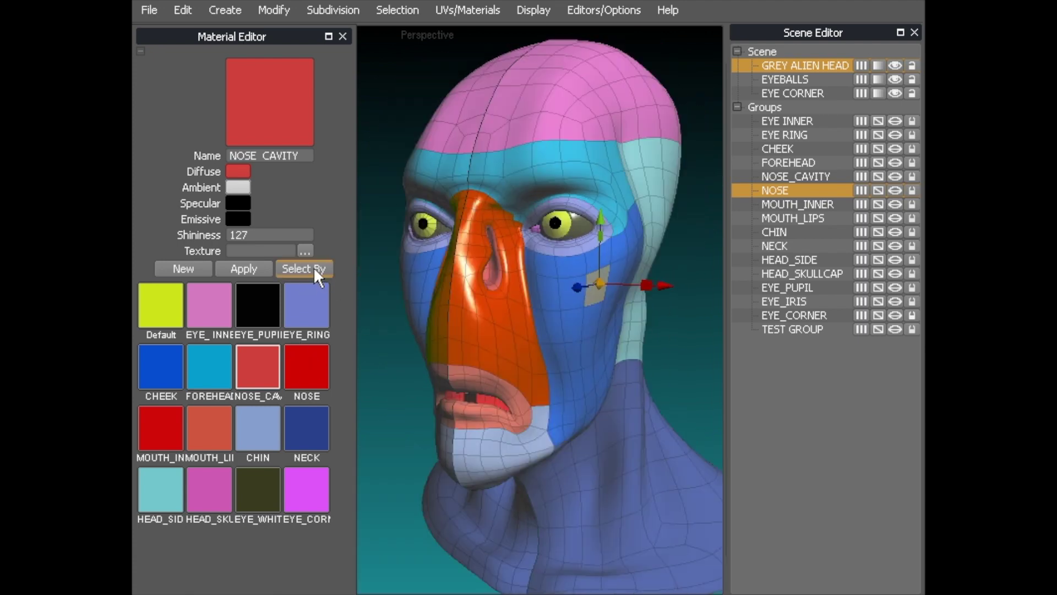
- Select all faces that use the NOSE material and inspect the selection around the nose
left_click(317, 358)
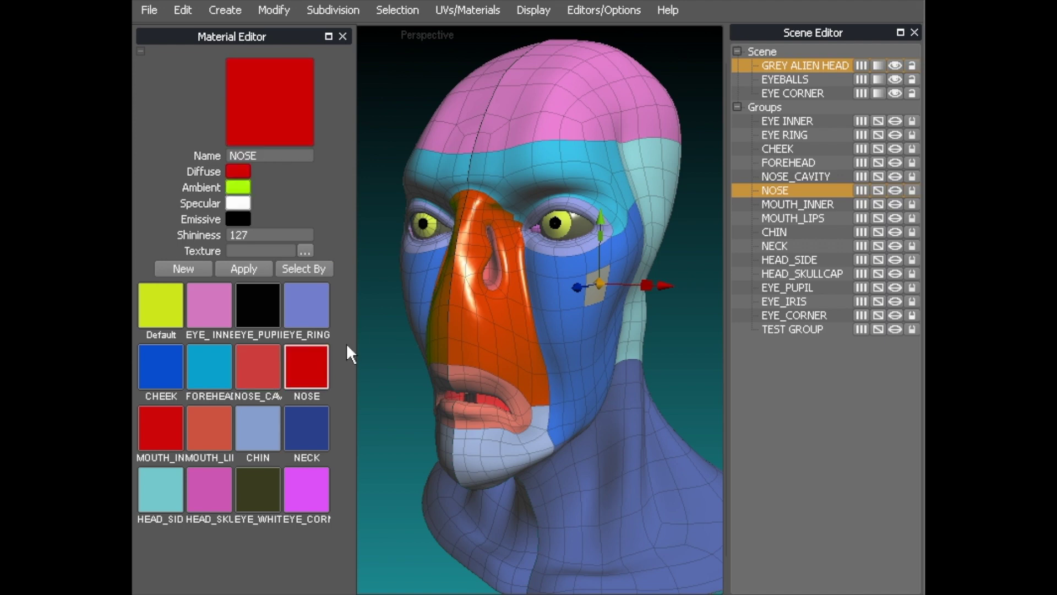
left_click(310, 267)
middle_click_drag(429, 292, 516, 268)
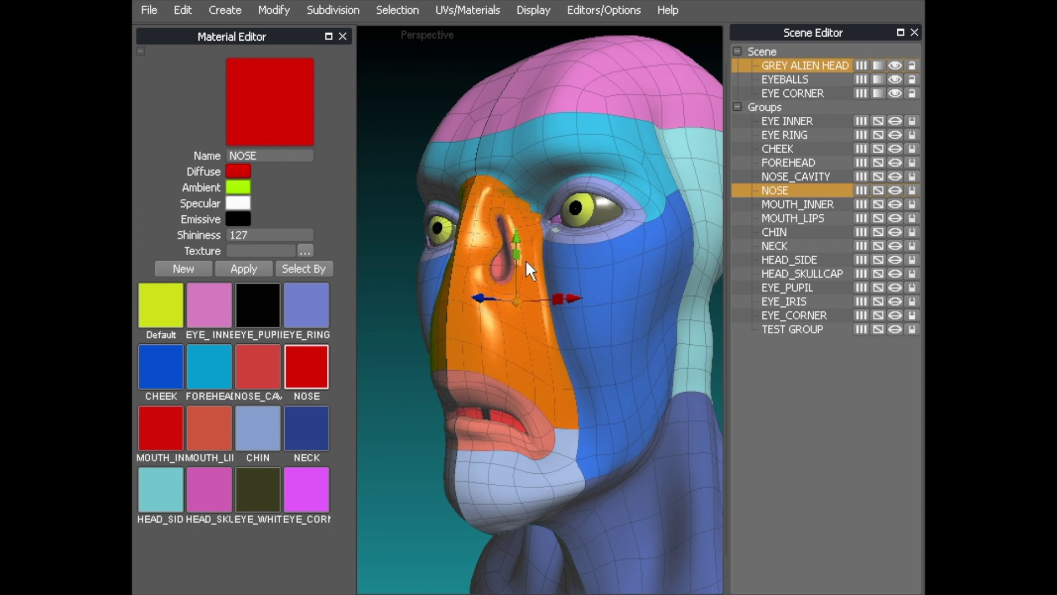
middle_click_drag(428, 319, 512, 291)
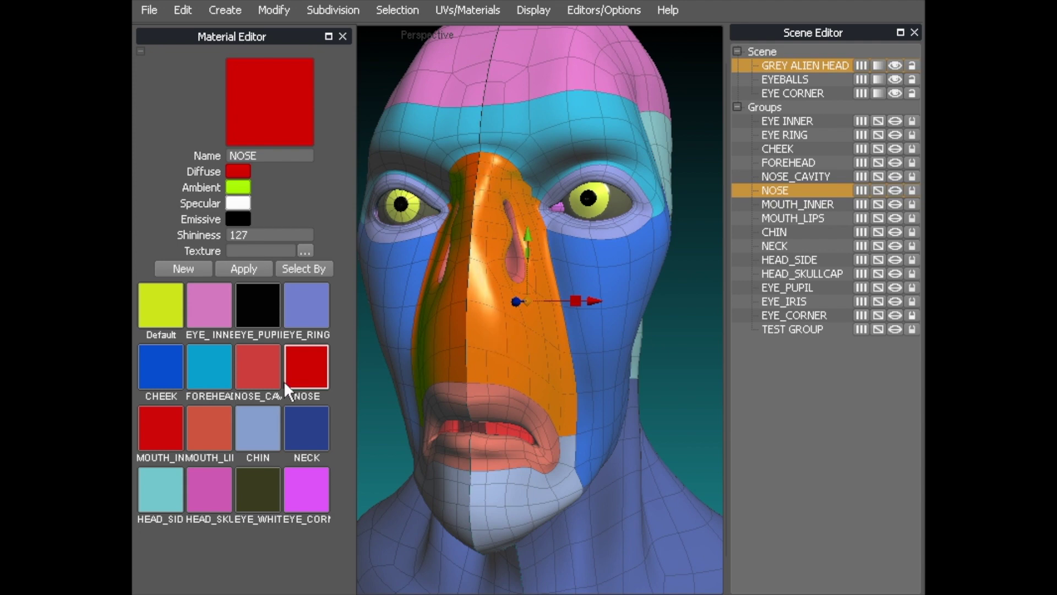
- Select all faces that use the NOSE_CAVITY material and inspect the selection inside the nostril
left_click(252, 364)
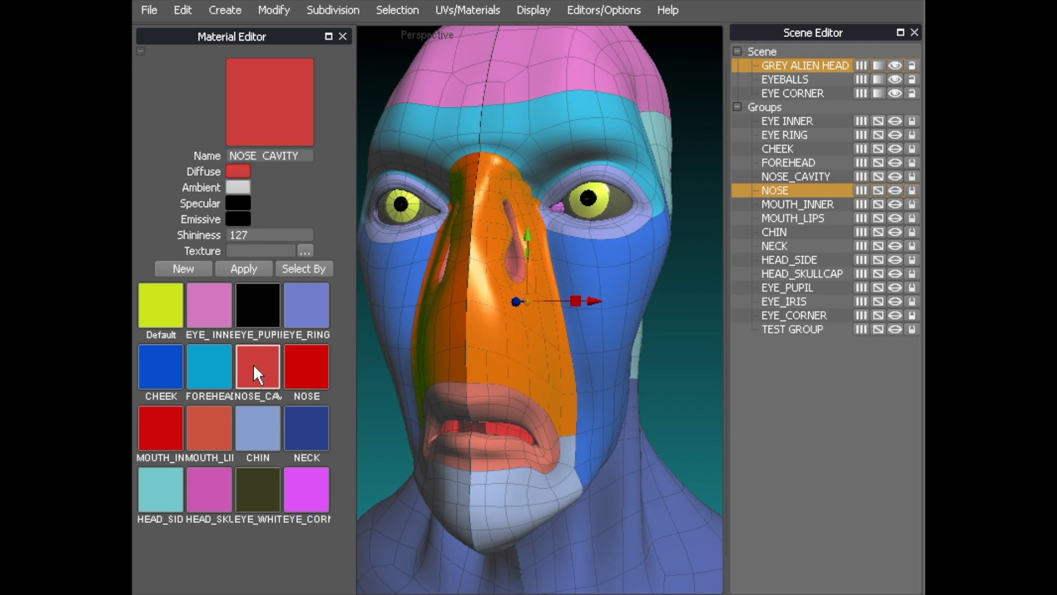
left_click(303, 267)
middle_click_drag(424, 267, 460, 293)
scroll(485, 241, "up", 3)
left_click_drag(491, 226, 470, 234)
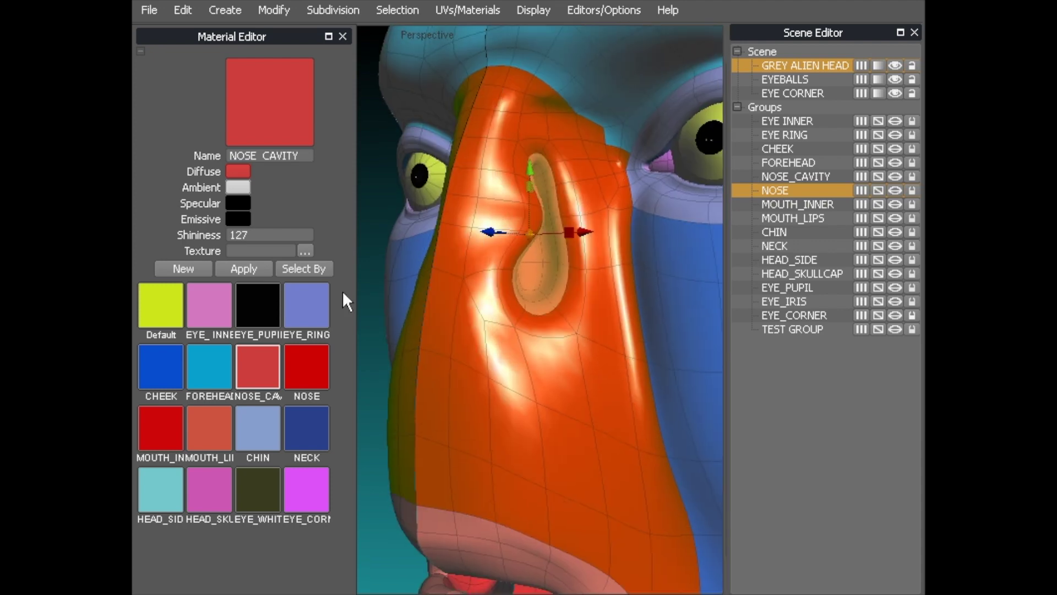
- Select all faces that use the EYE_RING material and inspect the selection around the eye
left_click(307, 301)
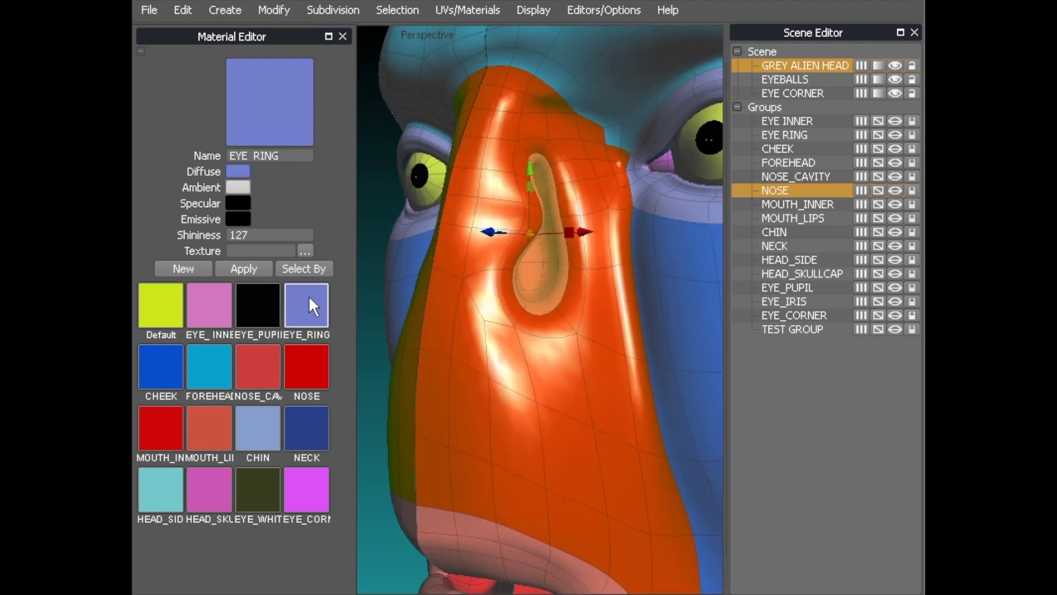
left_click(313, 264)
scroll(528, 235, "down", 4)
middle_click_drag(518, 237, 402, 251)
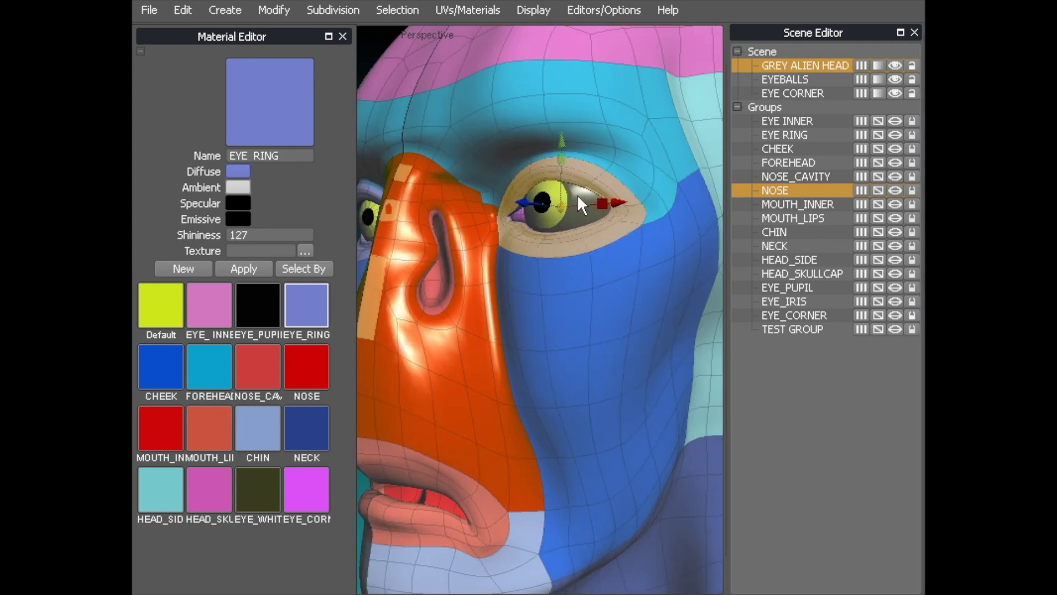
scroll(496, 310, "down", 2)
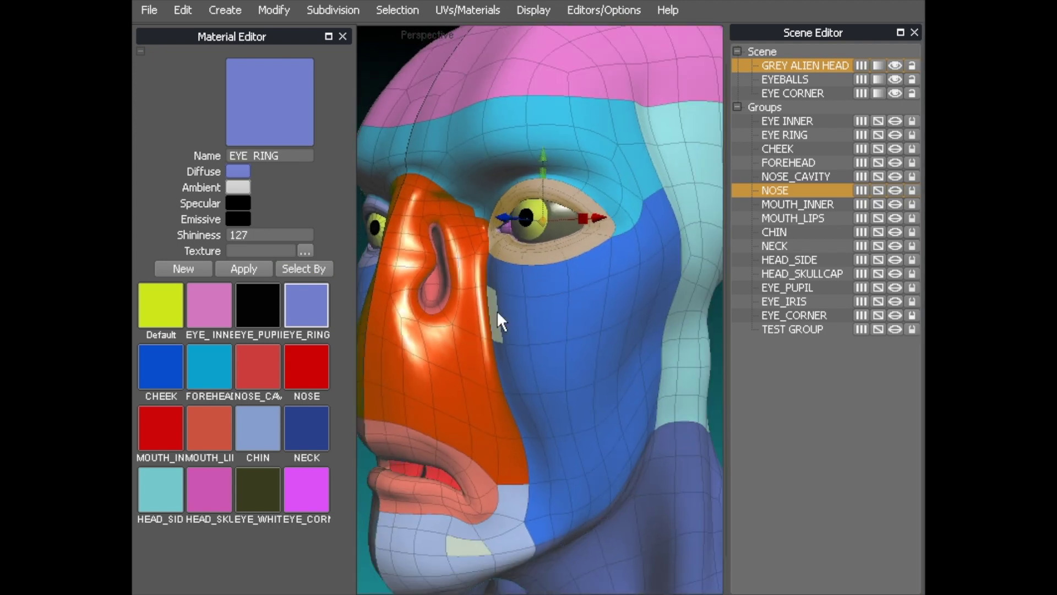
middle_click_drag(496, 310, 461, 297)
scroll(560, 307, "down", 3)
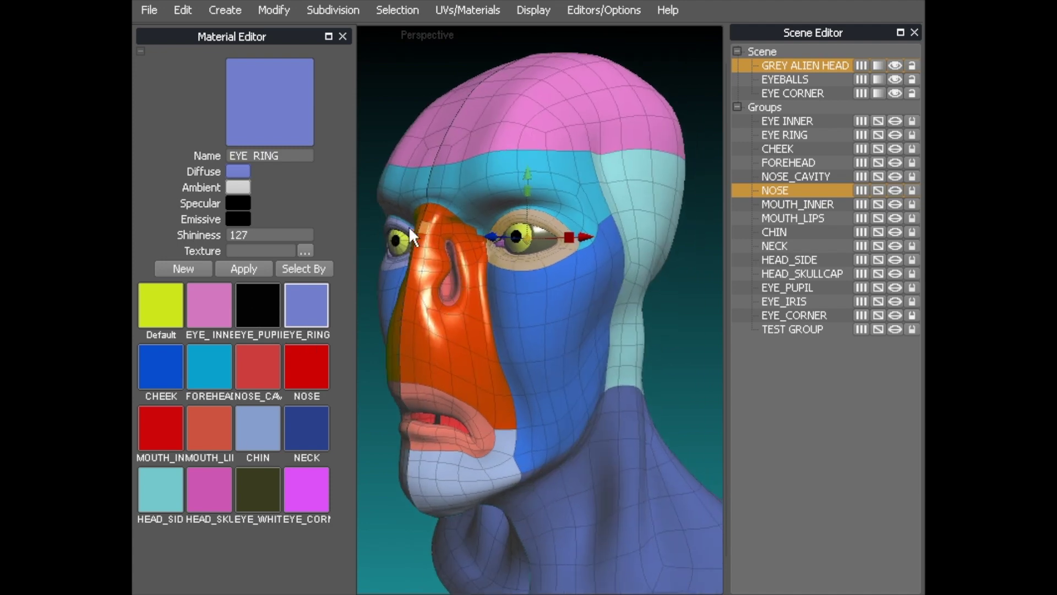
- Change the HEAD_SKULLCAP material's diffuse color to teal green and check it on top of the head
left_click(209, 483)
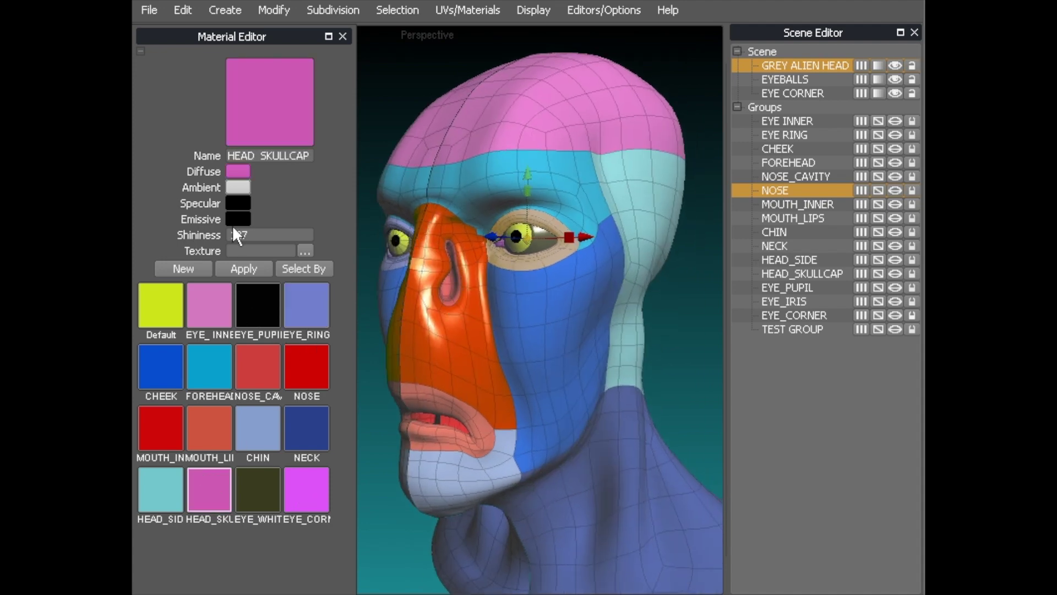
left_click(240, 171)
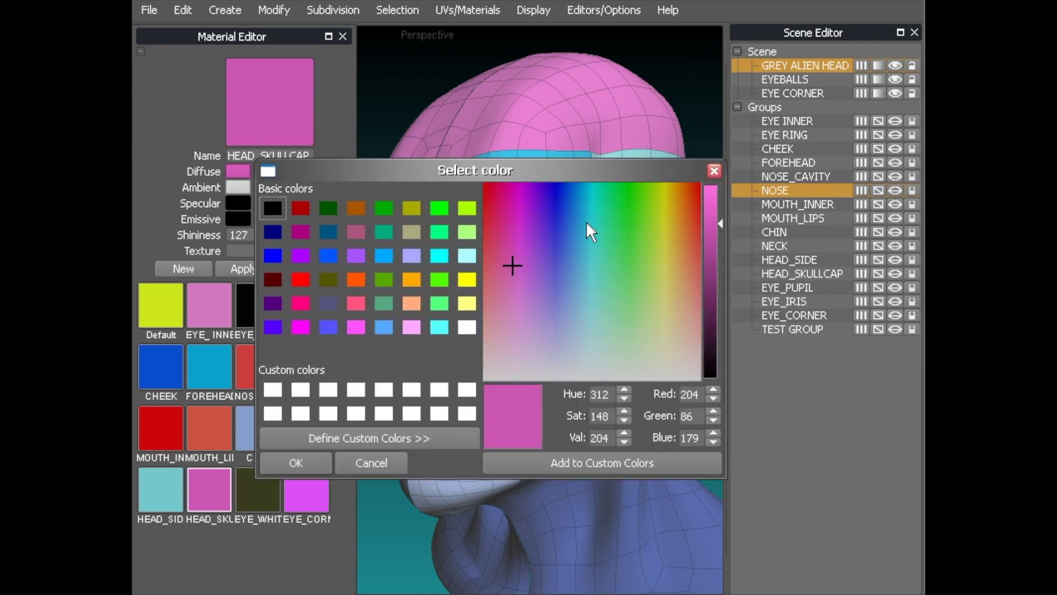
left_click(600, 184)
left_click(296, 464)
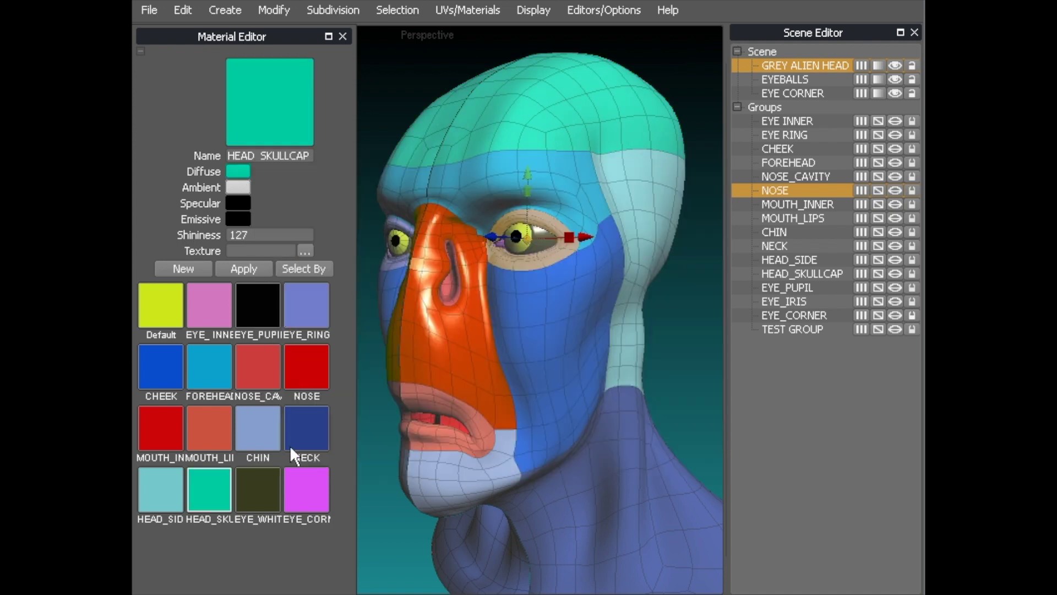
middle_click_drag(604, 216, 602, 272)
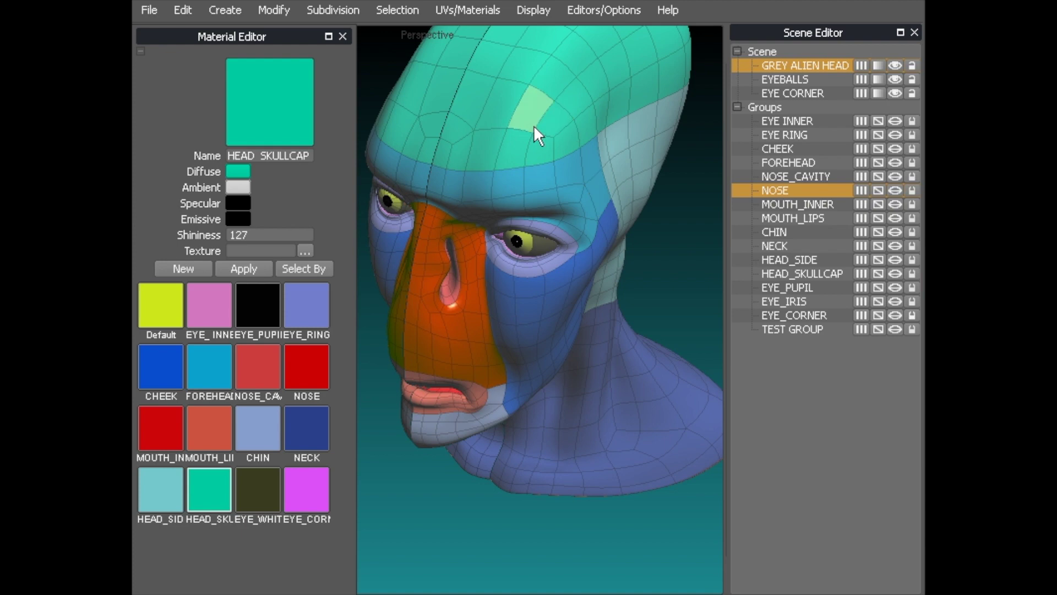
- Set the HEAD_SKULLCAP material's ambient color to white
left_click(242, 186)
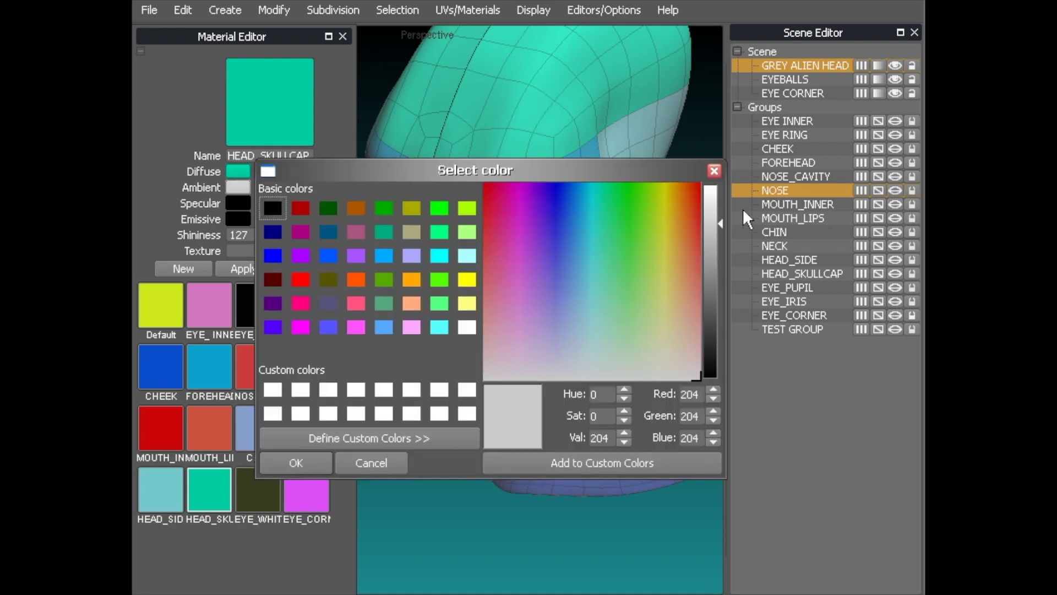
left_click_drag(710, 192, 713, 180)
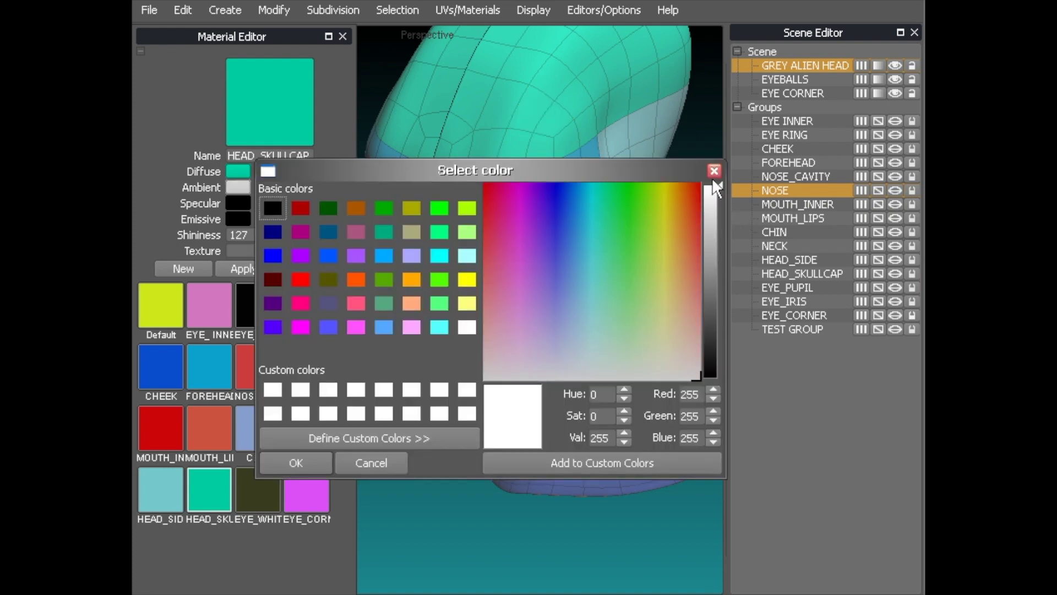
left_click(294, 457)
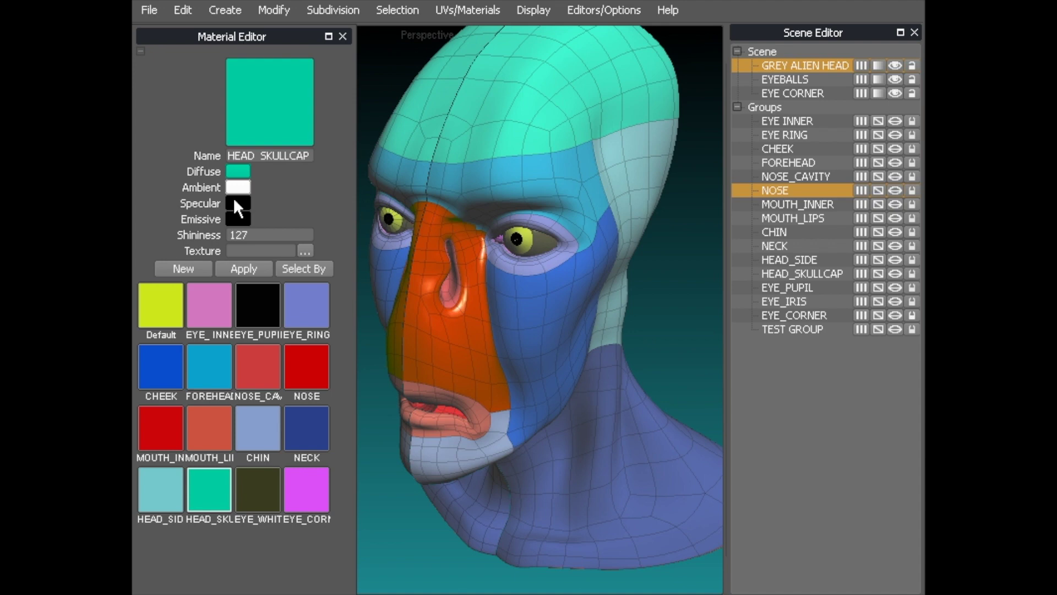
- Set the HEAD_SKULLCAP material's specular color to white and inspect the highlights on the skullcap
left_click(238, 207)
left_click_drag(712, 213, 707, 170)
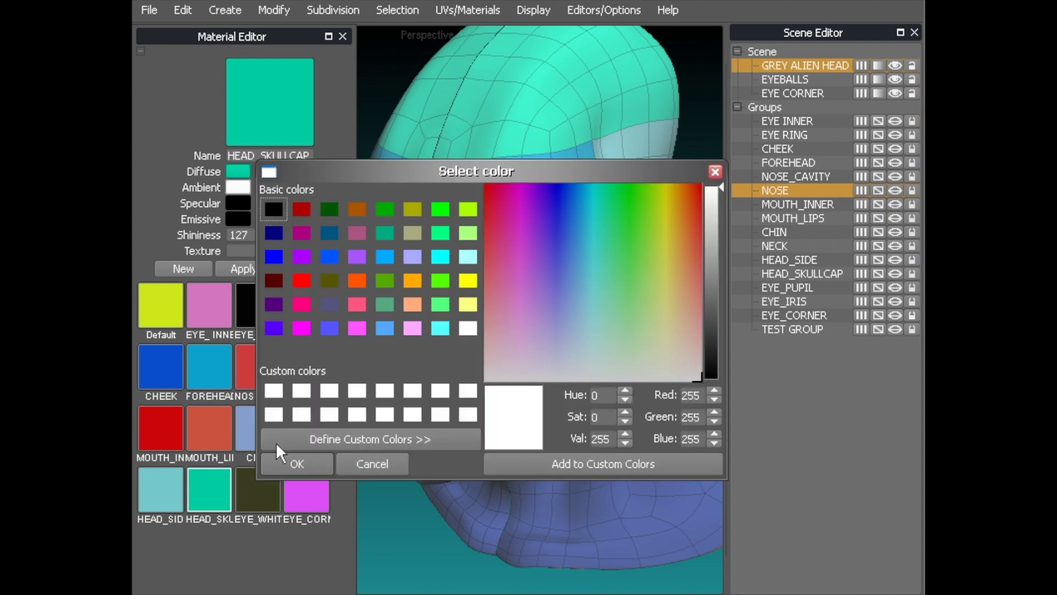
left_click(277, 465)
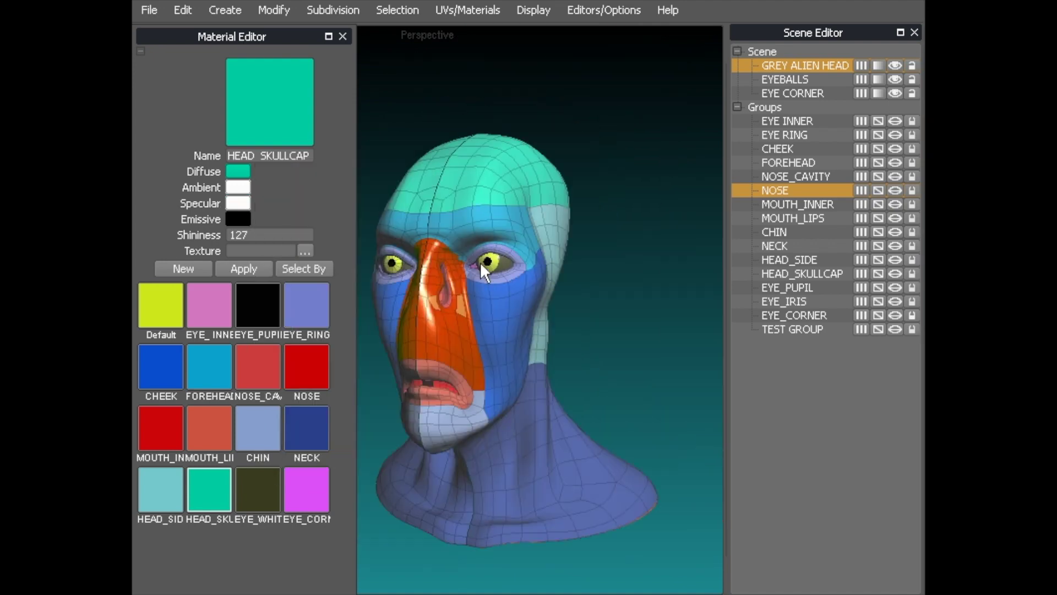
middle_click_drag(480, 263, 503, 272)
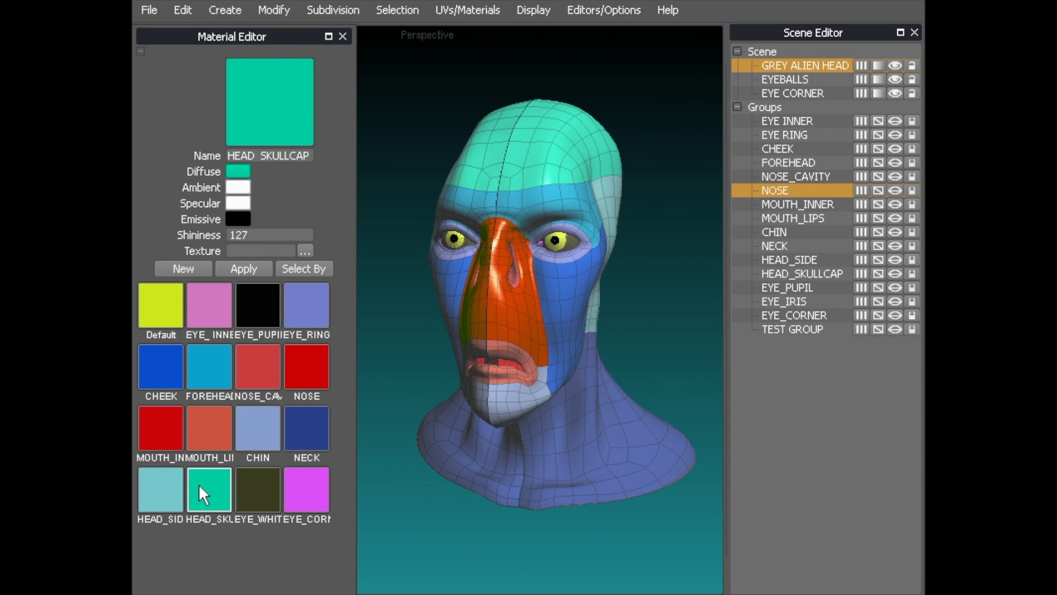
- Select all faces that use the HEAD_SKULLCAP material, view them from the side, and clear the selection
left_click(292, 269)
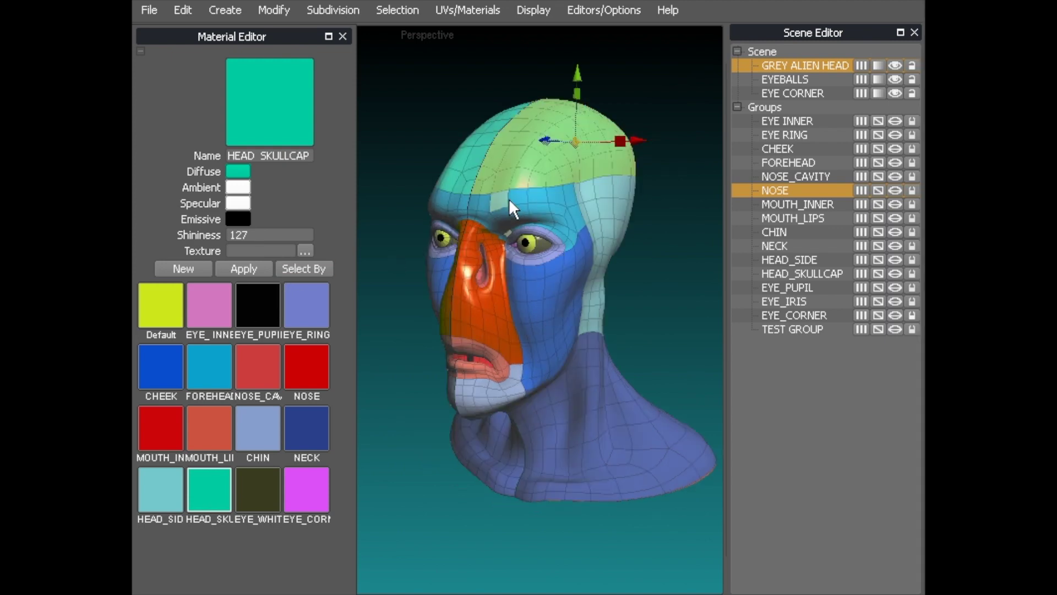
middle_click_drag(509, 198, 437, 229)
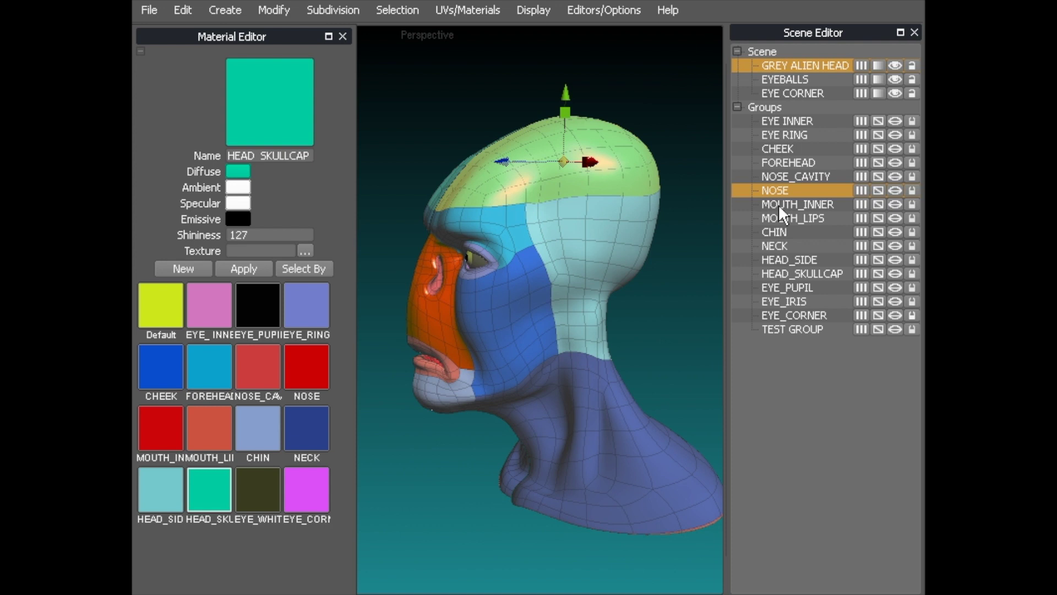
left_click(786, 353)
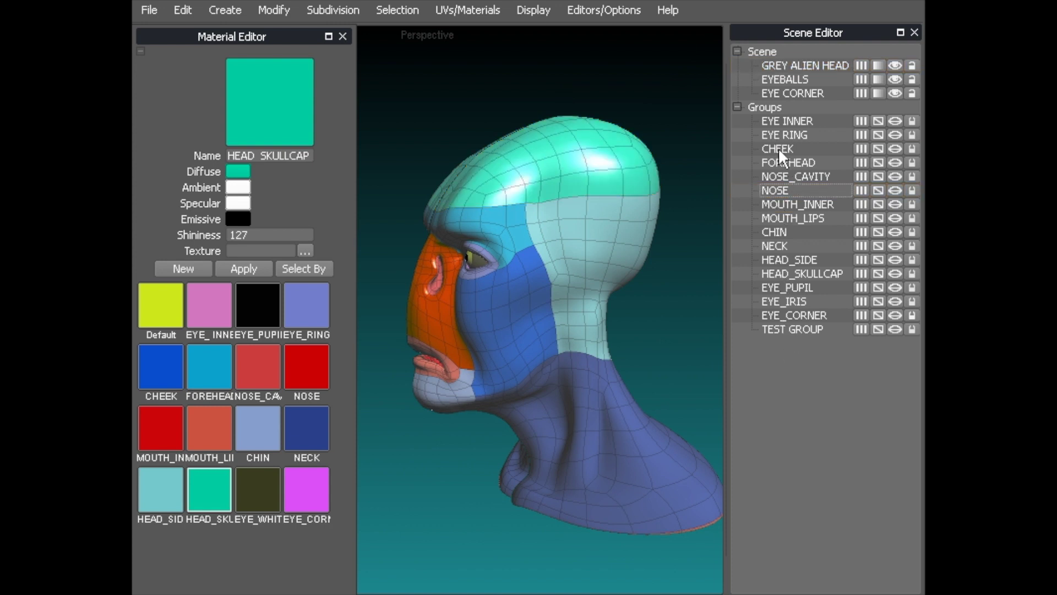
- Select the faces of the CHEEK group and of the HEAD_SKULLCAP group in turn, and deselect them
left_click(778, 149)
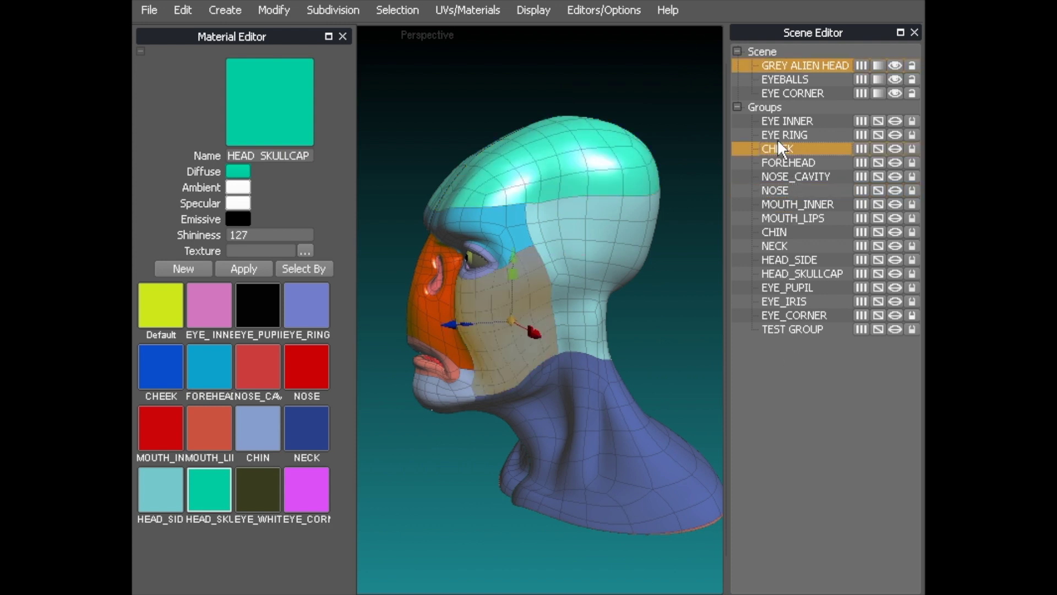
left_click(789, 273)
middle_click_drag(558, 184, 498, 212)
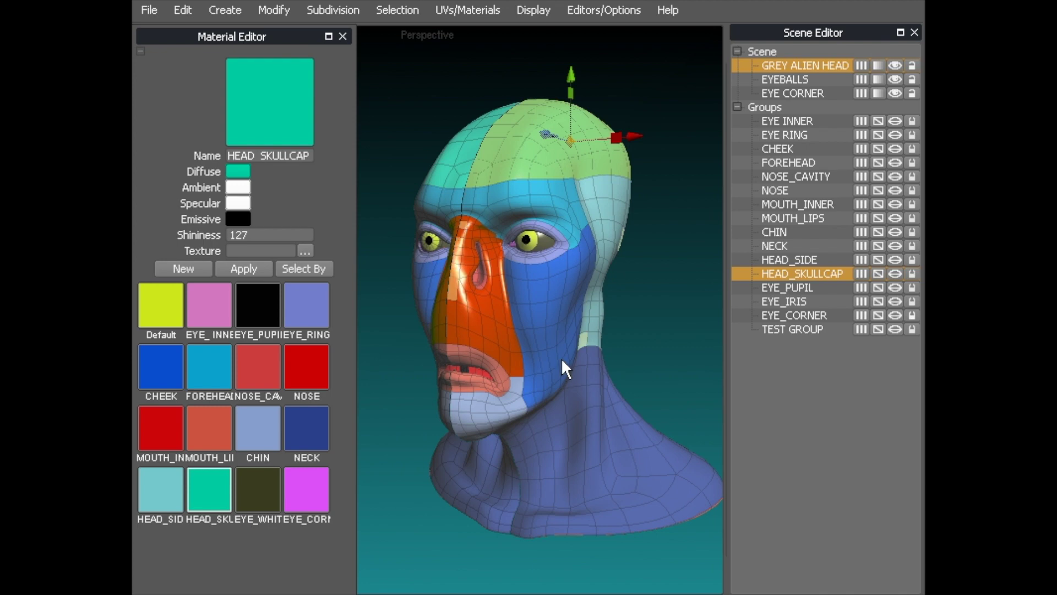
left_click(414, 117)
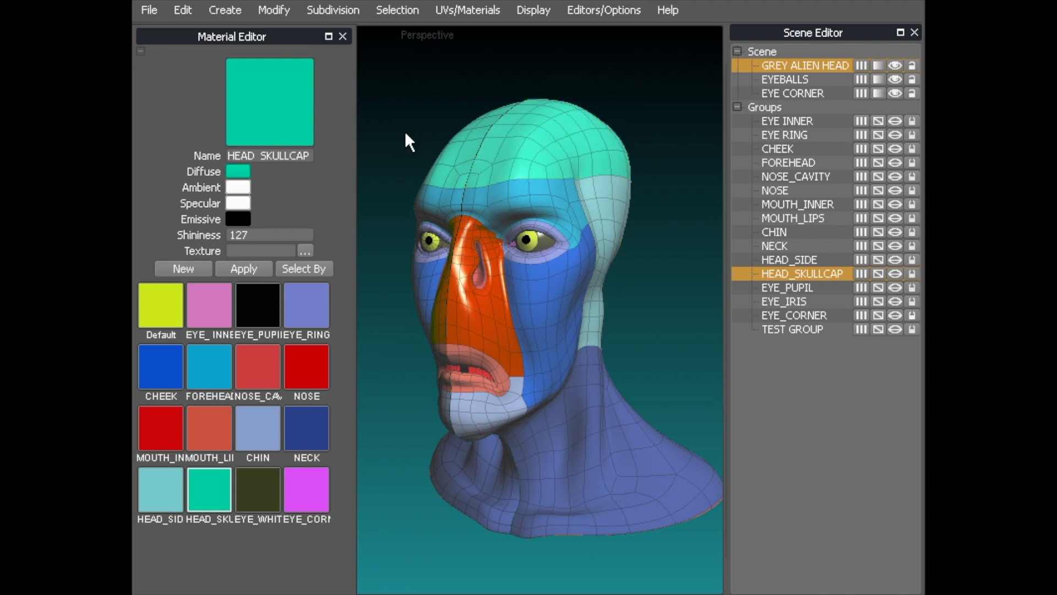
- Examine the colored face regions of the head from the front, from the side and close up around the eye
middle_click_drag(405, 134, 460, 177)
middle_click_drag(428, 144, 443, 153)
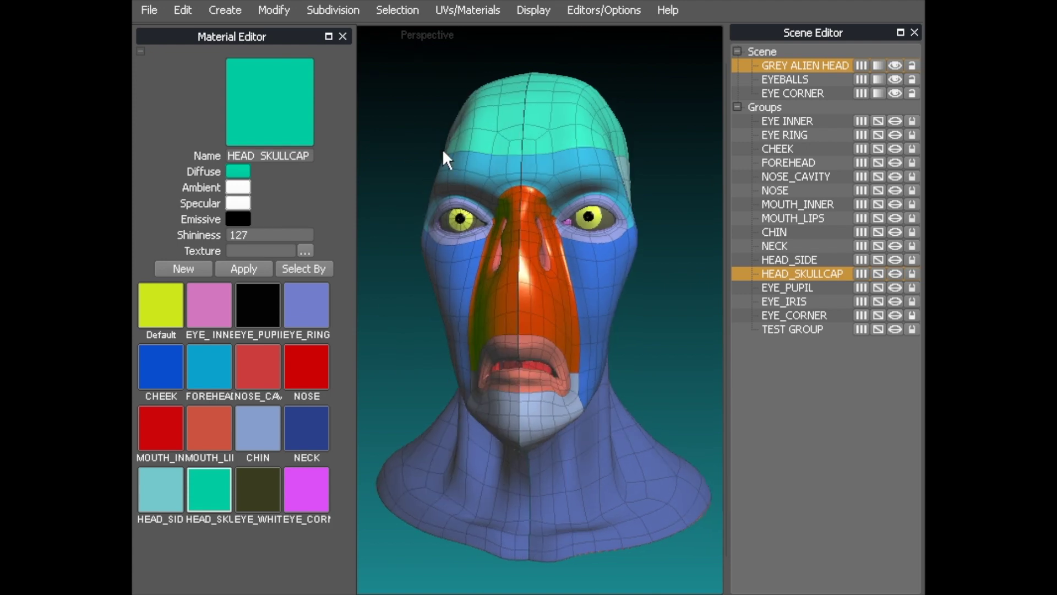
middle_click_drag(562, 185, 517, 176)
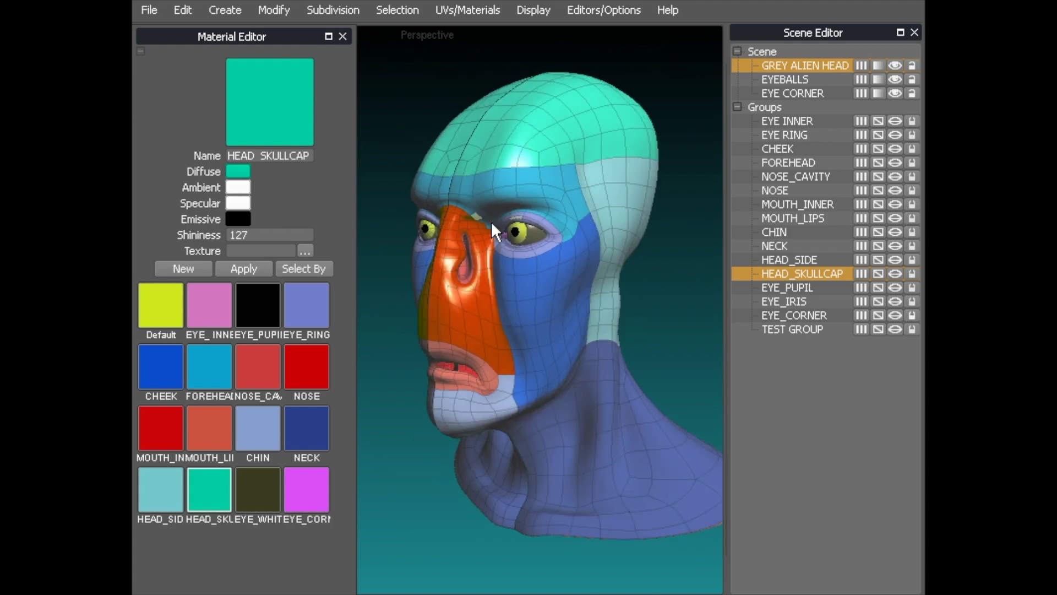
scroll(490, 220, "up", 5)
middle_click_drag(575, 170, 533, 253)
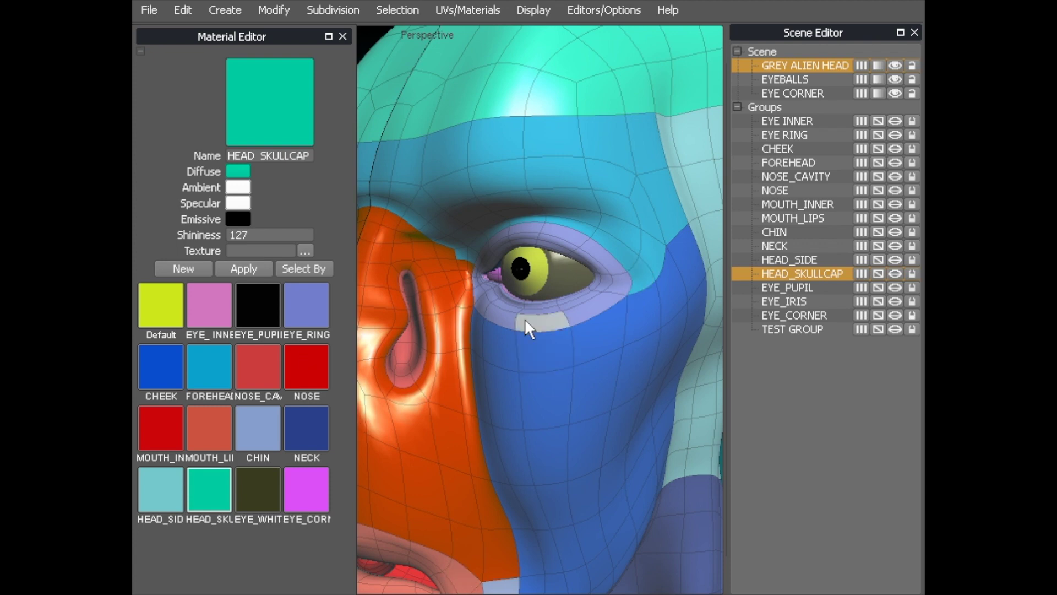
scroll(573, 252, "down", 2)
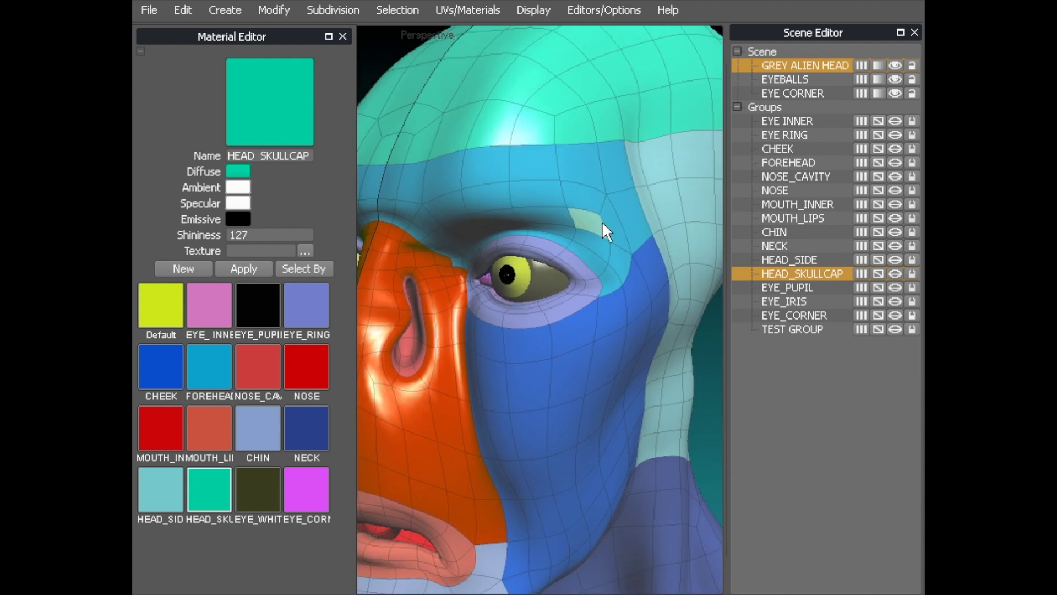
middle_click_drag(603, 221, 553, 146)
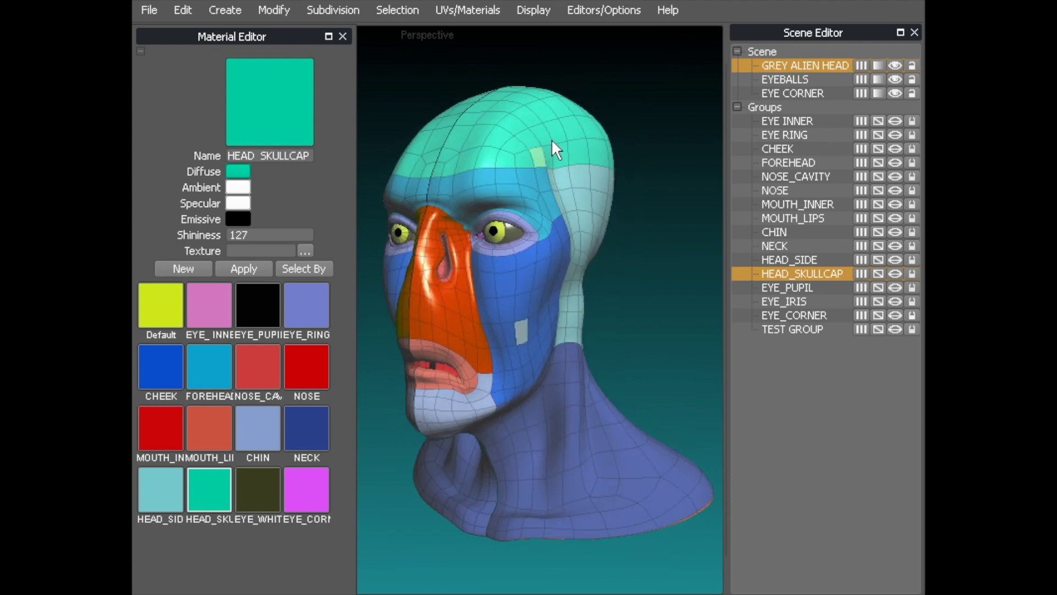
- Select a vertical strip of faces running from behind the cheek down the side of the neck
middle_click_drag(550, 198, 539, 262)
mouse_move(566, 205)
left_mouse_down()
mouse_move(574, 465)
mouse_move(548, 456)
mouse_move(566, 418)
mouse_move(543, 194)
mouse_move(575, 191)
mouse_move(583, 209)
left_mouse_up()
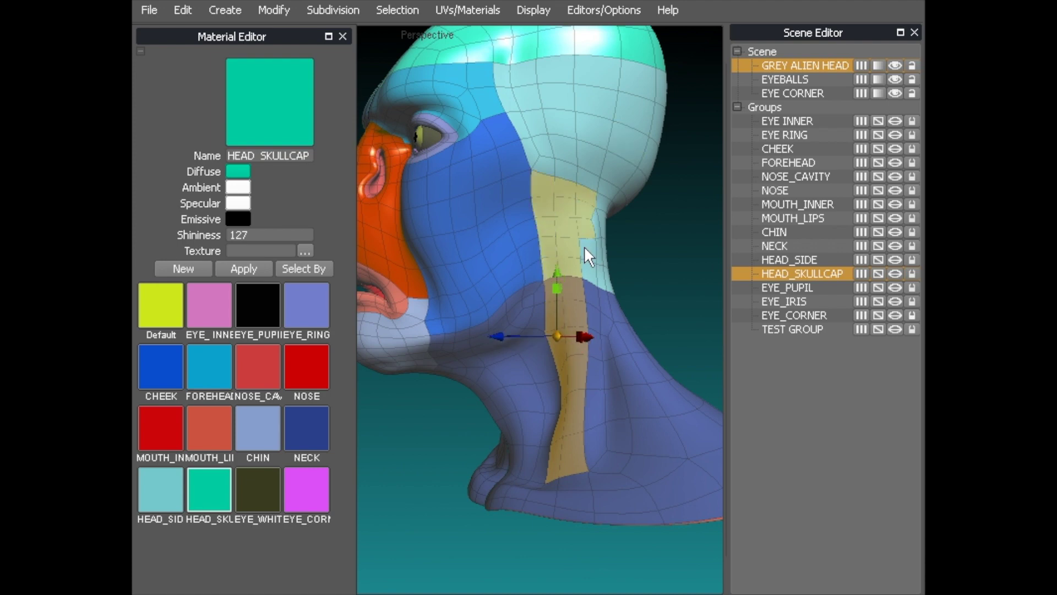
left_click_drag(585, 247, 586, 267)
mouse_move(618, 306)
left_mouse_down("alt")
mouse_move(577, 277)
mouse_move(595, 347)
mouse_move(589, 455)
left_mouse_up("alt")
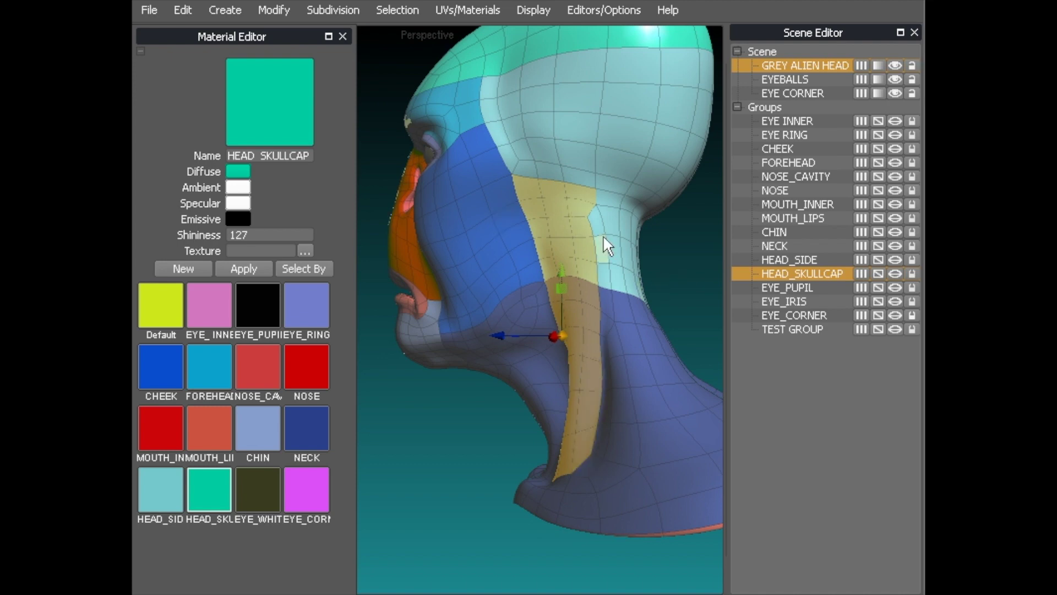
middle_click_drag(594, 241, 629, 215)
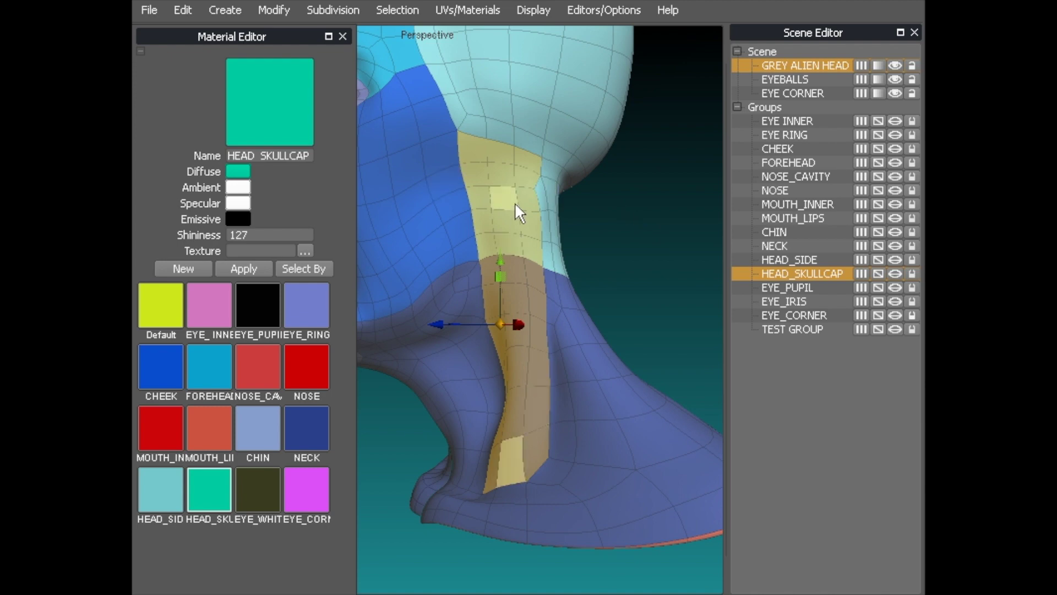
- Group the selected neck faces and rename the new face group MASTOID
left_click(403, 10)
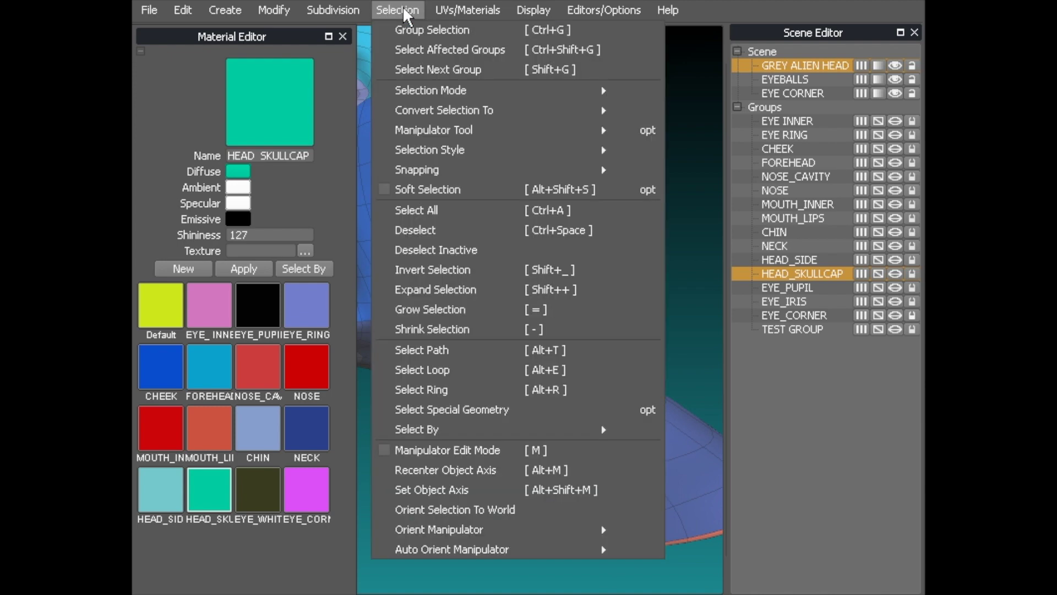
left_click(410, 30)
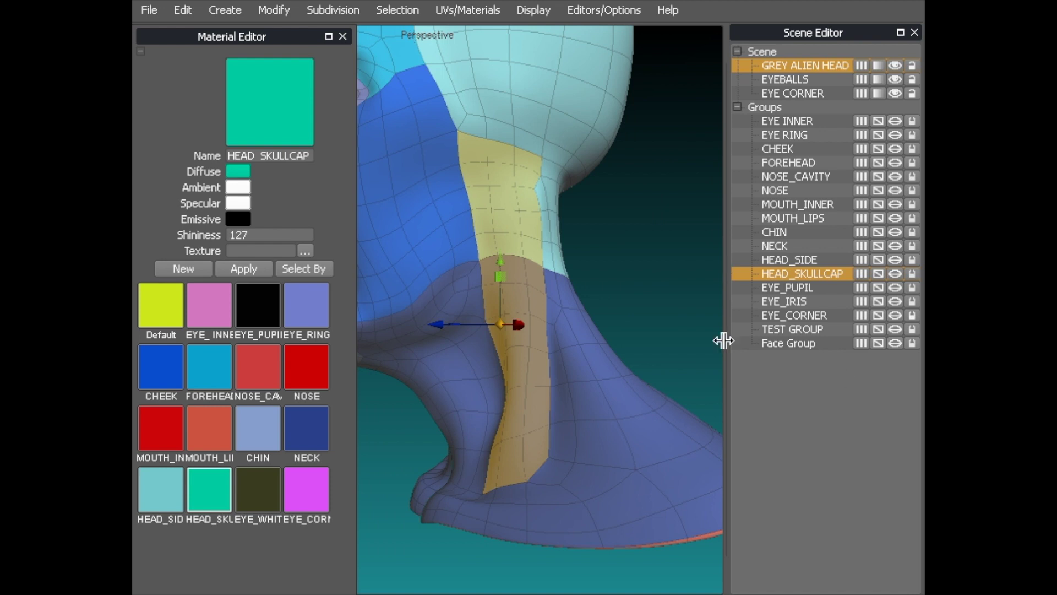
double_click(784, 343)
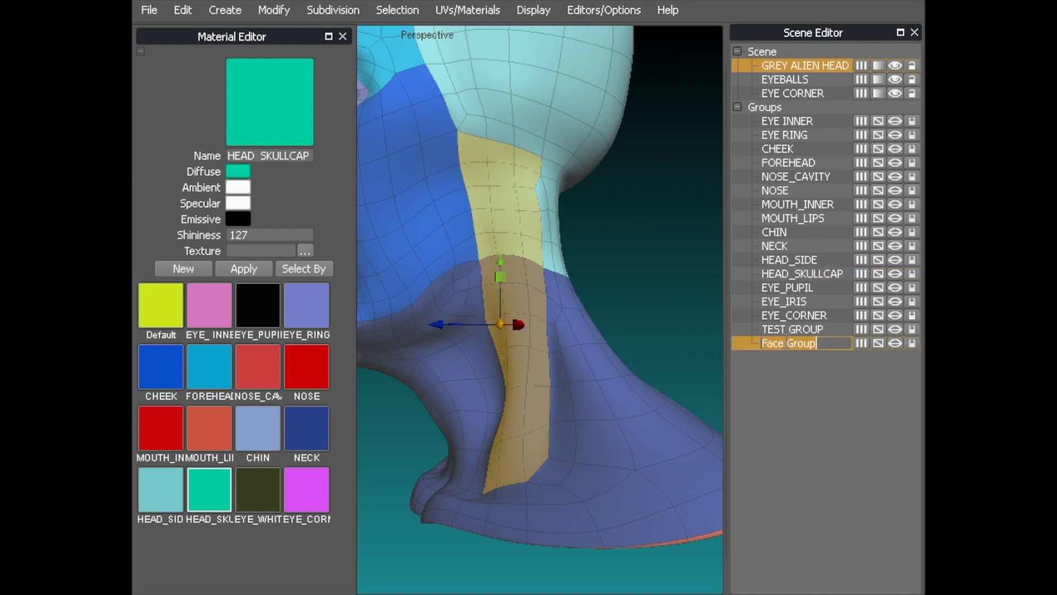
type("MASTOID")
key("Return")
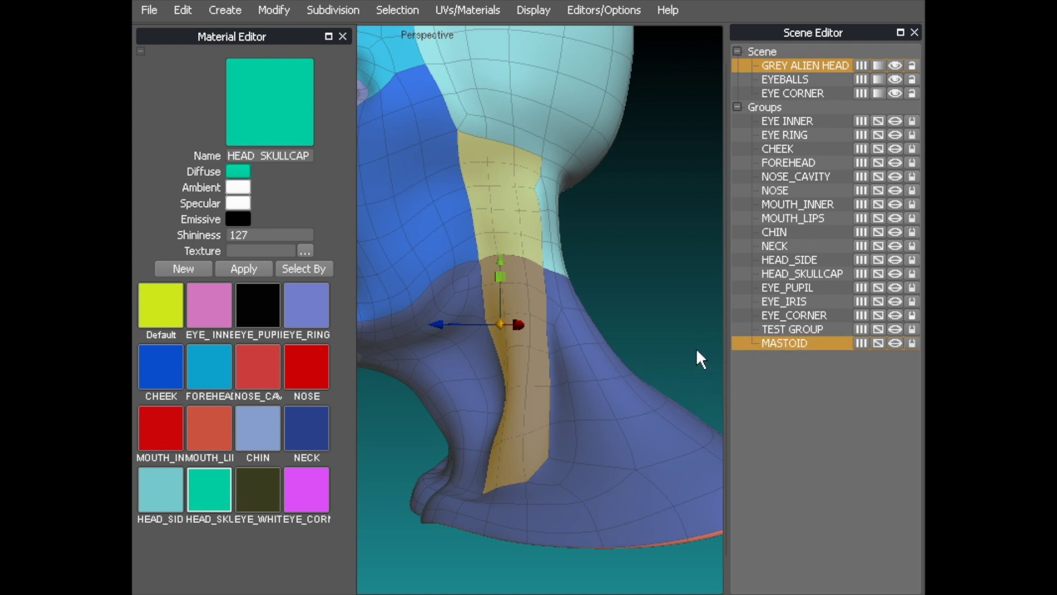
- Select TEST GROUP, MASTOID, EYE_CORNER, EYE_IRIS and other head groups in turn, ending on the MASTOID group
left_click(786, 330)
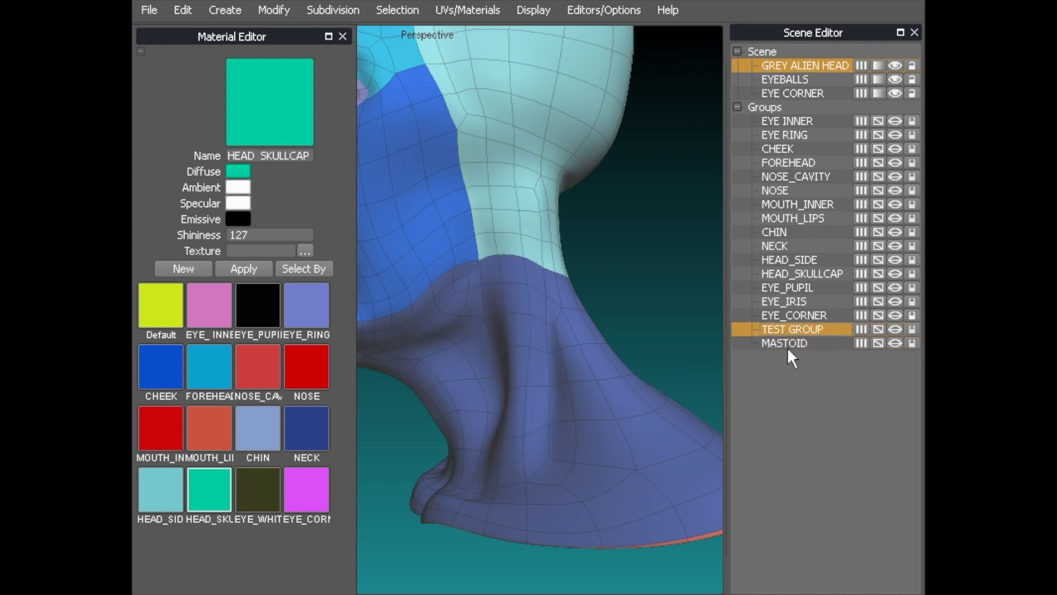
left_click(785, 341)
left_click(780, 330)
left_click(776, 314)
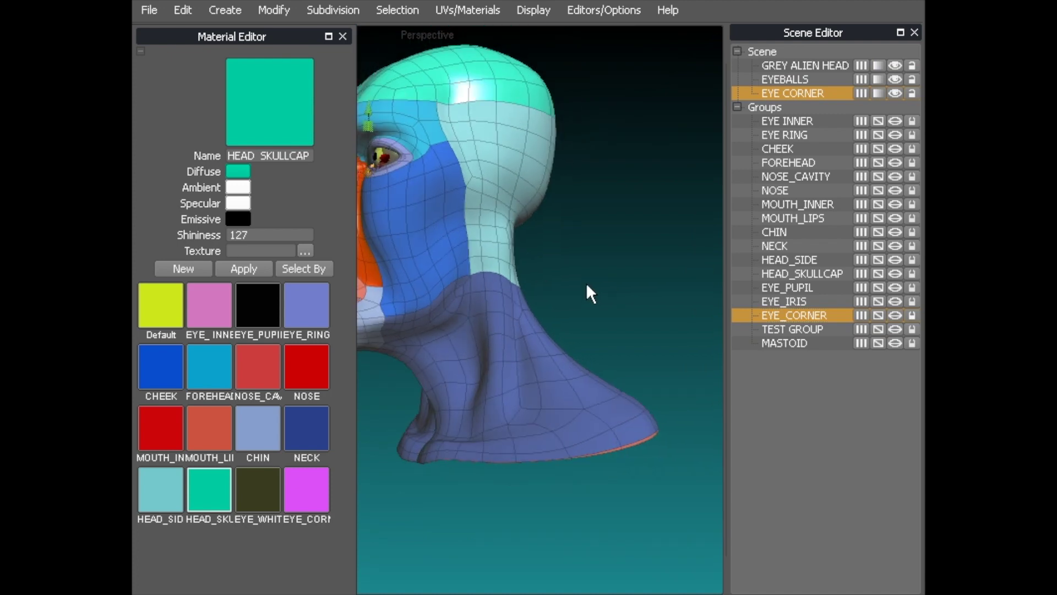
left_click(782, 302)
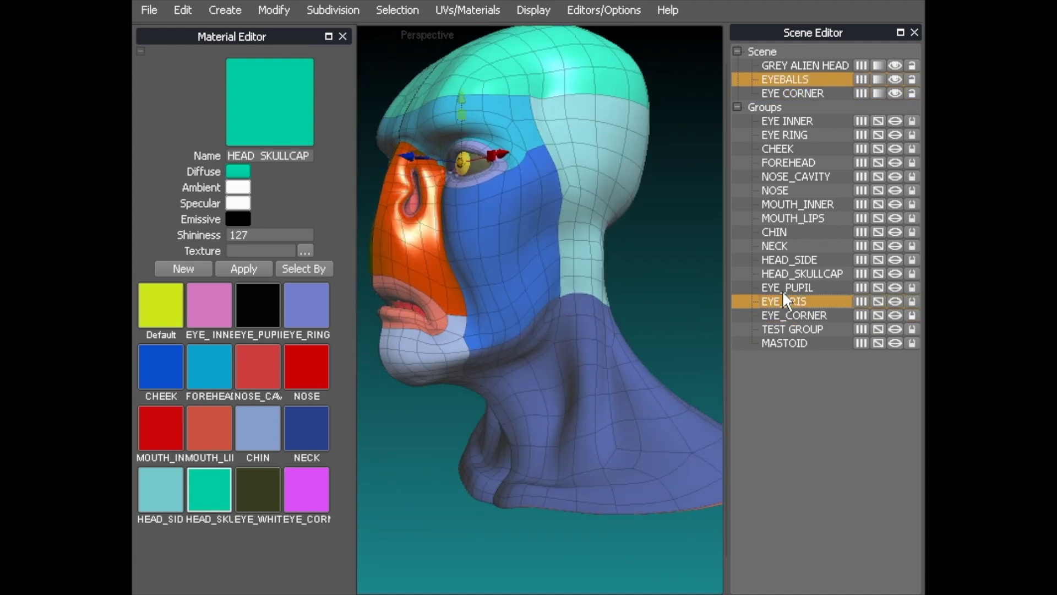
left_click(783, 274)
left_click(781, 251)
left_click(785, 341)
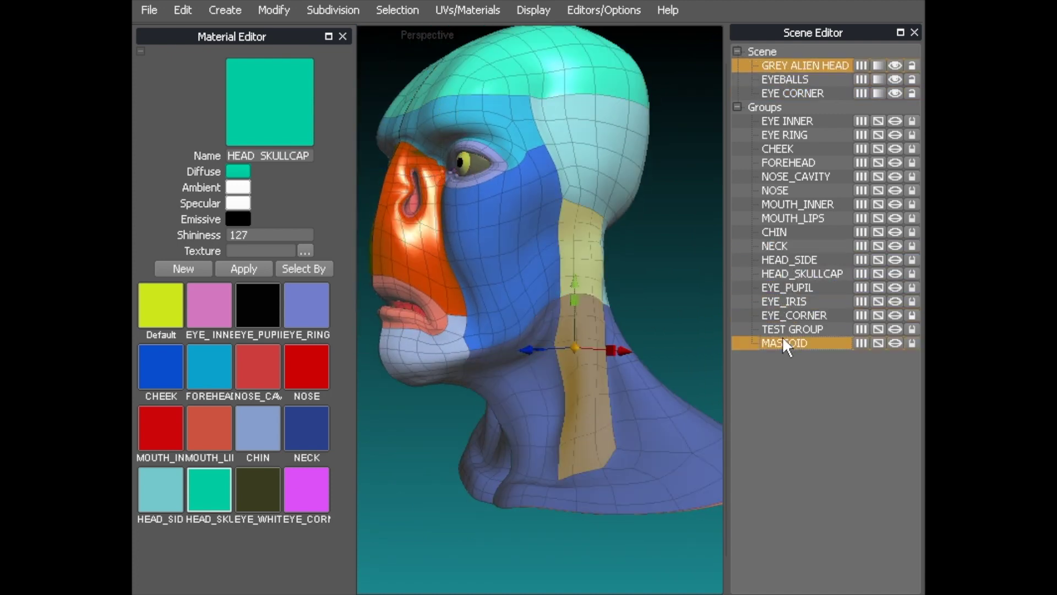
- Select the faces of the NECK, CHEEK, HEAD_SIDE and MASTOID groups in turn
left_click(776, 248)
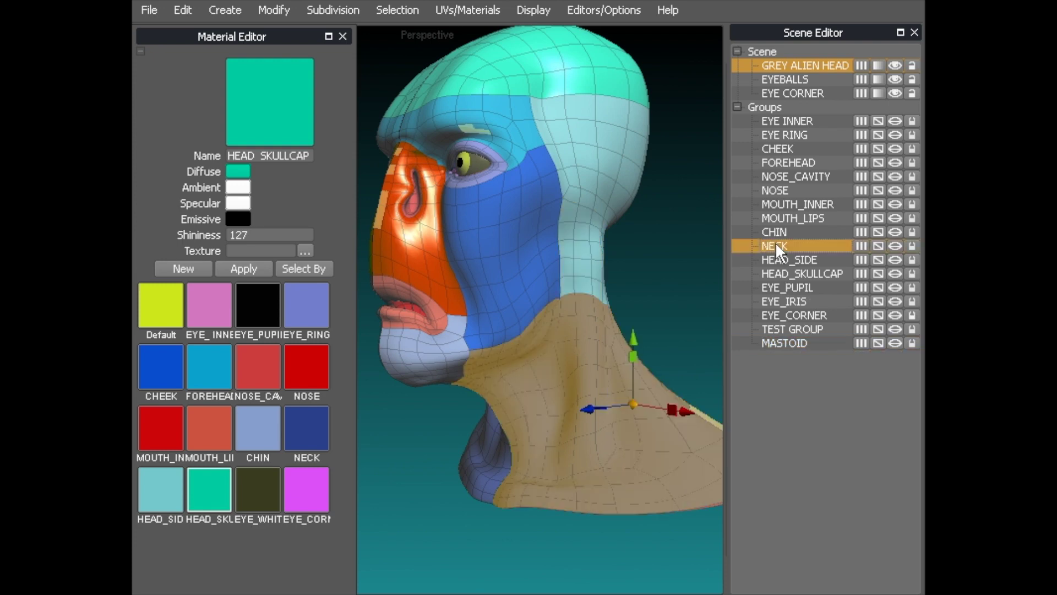
left_click(774, 149)
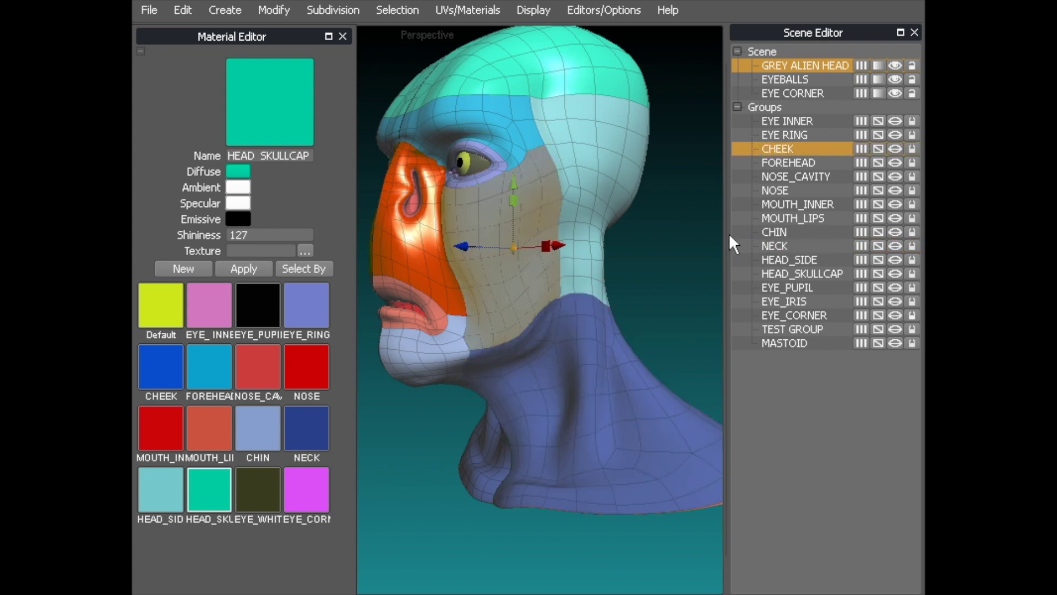
left_click(784, 260)
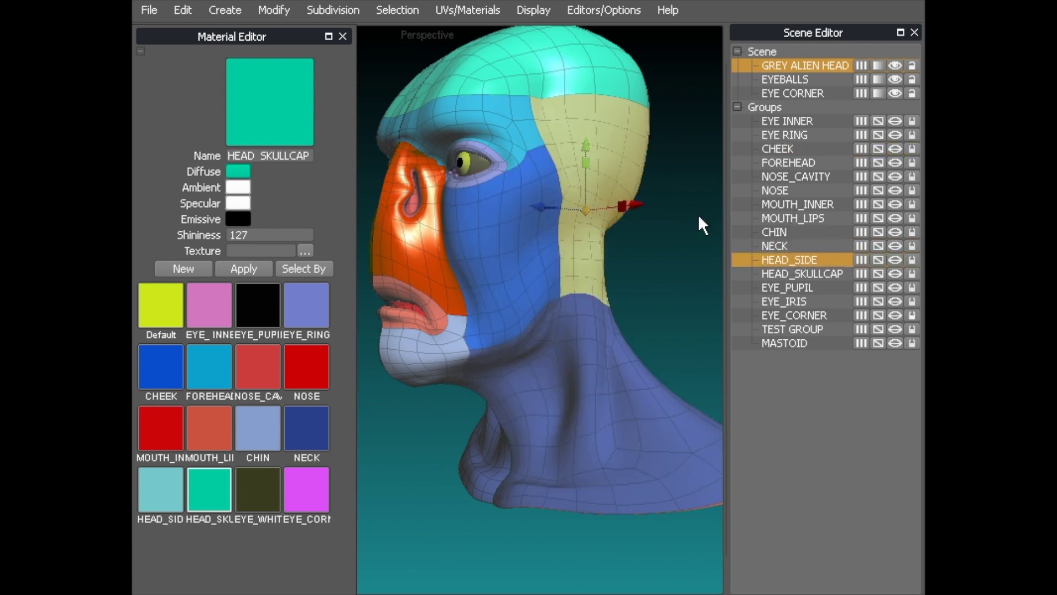
left_click(779, 342)
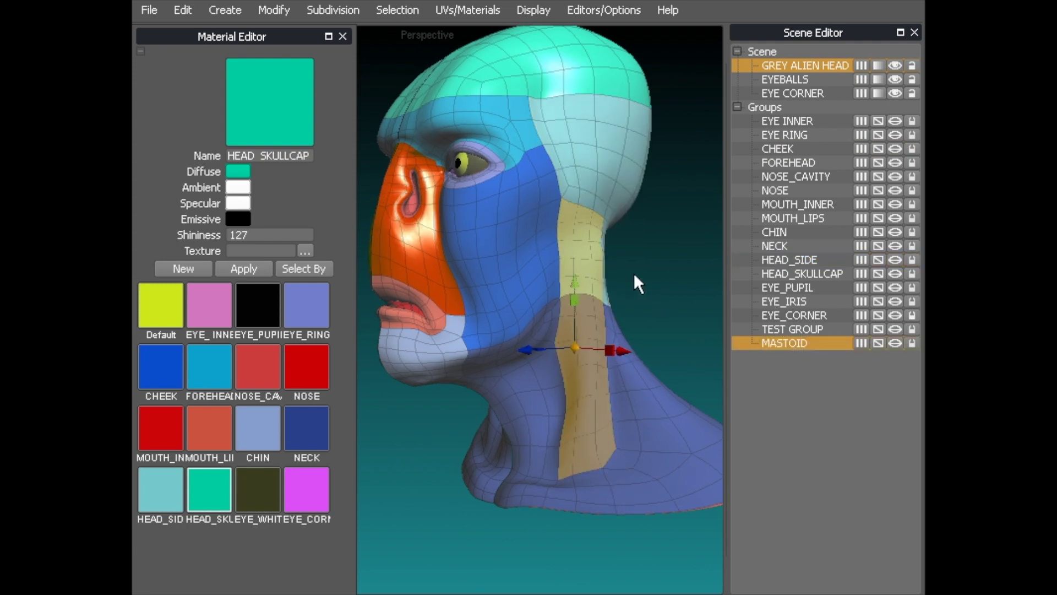
- Create a material with a yellow diffuse color (Red 228, Green 215, Blue 33) and apply it to the selected MASTOID faces
left_click_drag(633, 272, 624, 272, "alt")
middle_click_drag(623, 272, 622, 278, "alt")
scroll(623, 279, "up", 1)
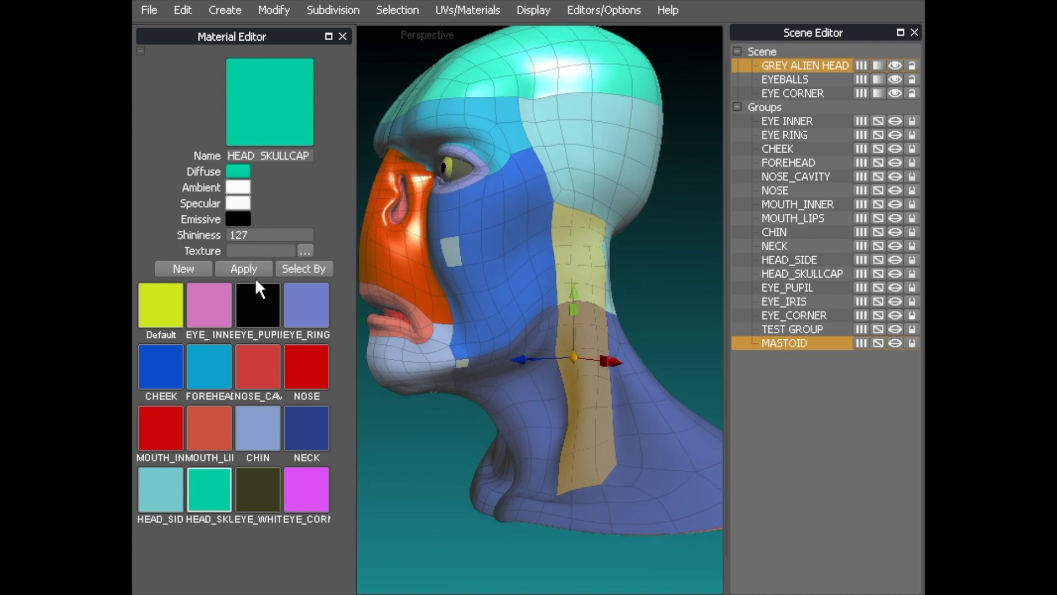
left_click(183, 269)
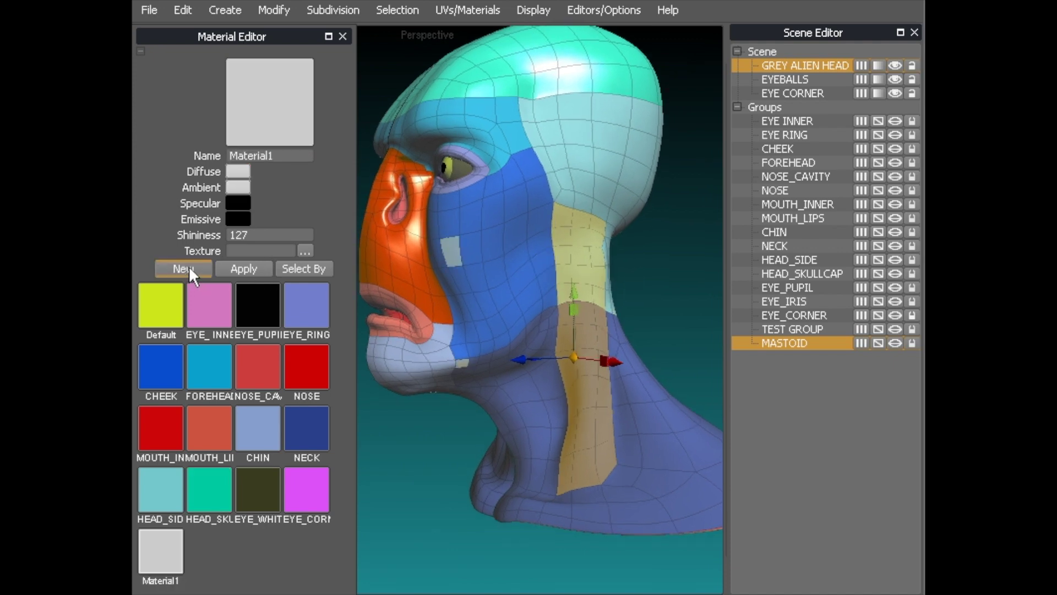
left_click(237, 173)
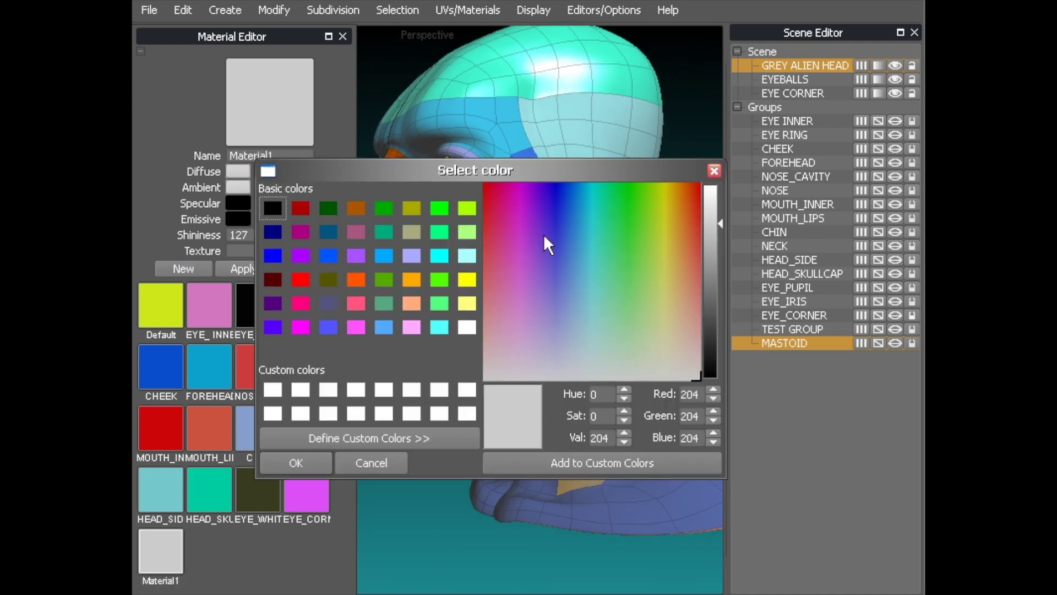
left_click_drag(679, 230, 710, 206)
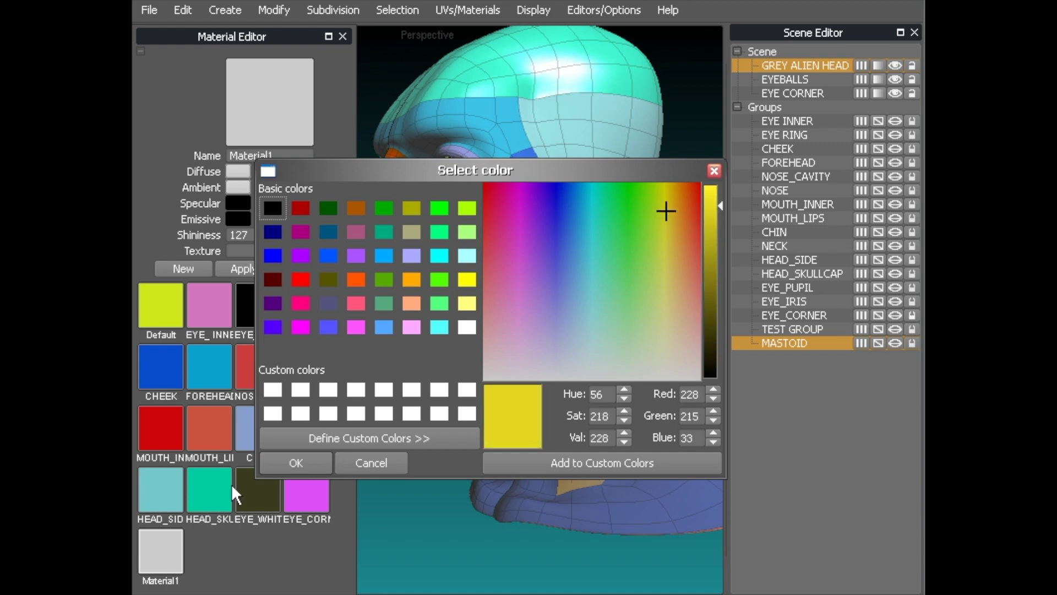
left_click(300, 460)
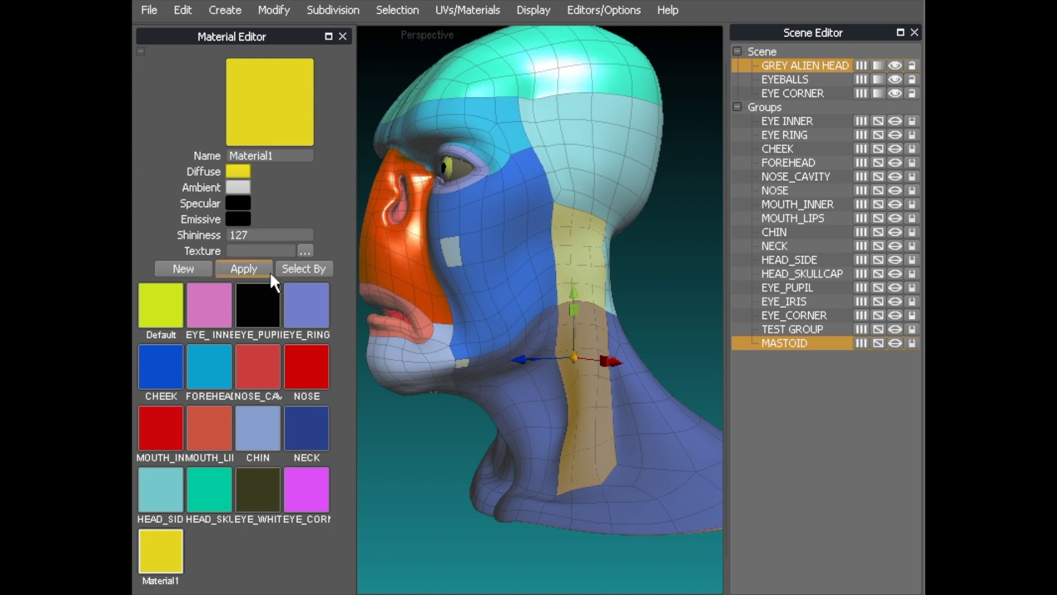
left_click(238, 270)
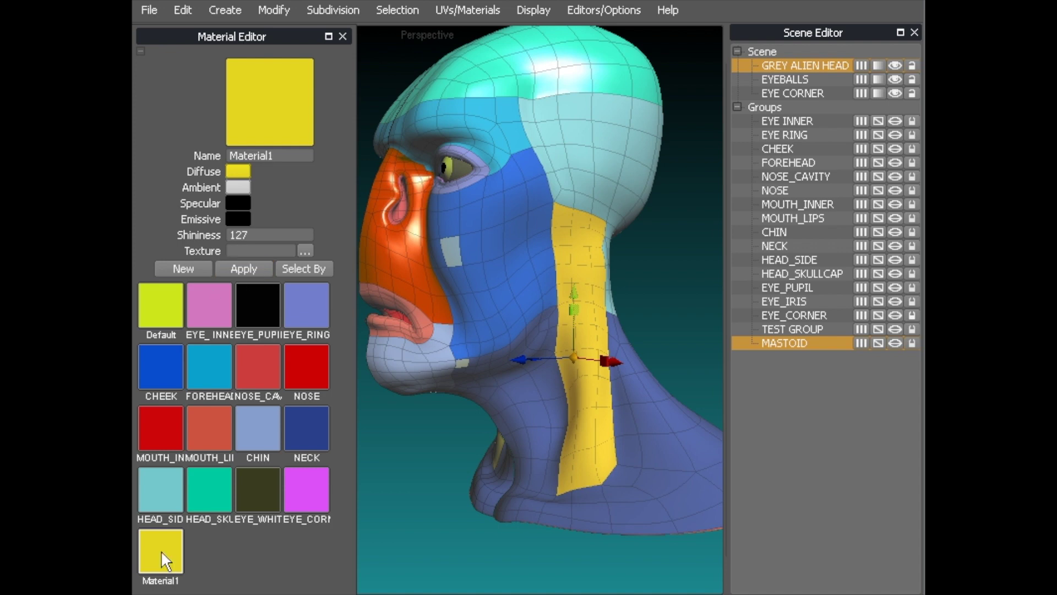
- Rename the new yellow material MASTOID and deselect the neck faces
double_click(281, 155)
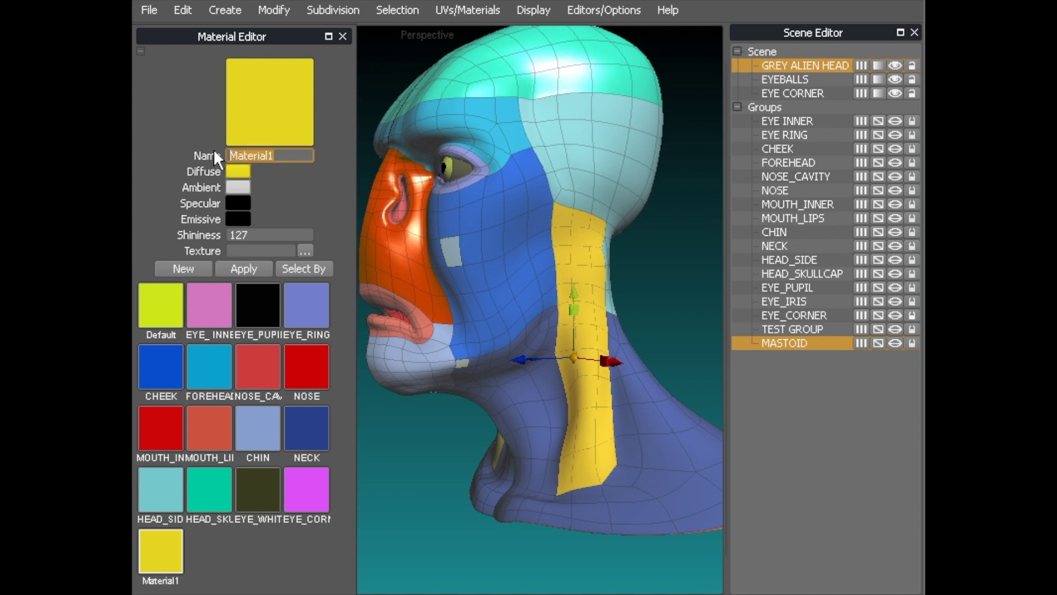
type("MASTOID")
key("Return")
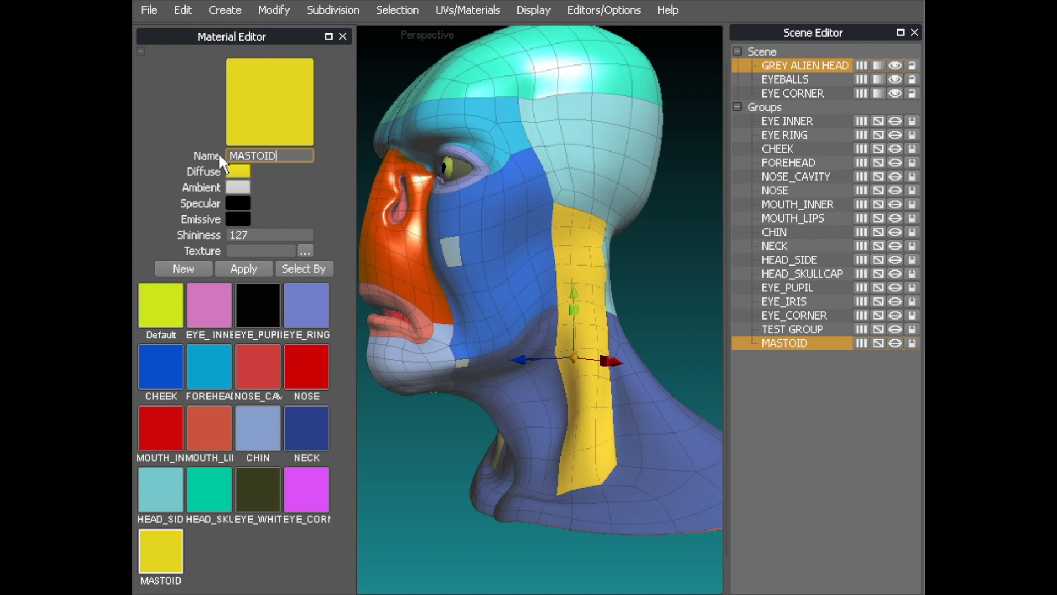
left_click(171, 553)
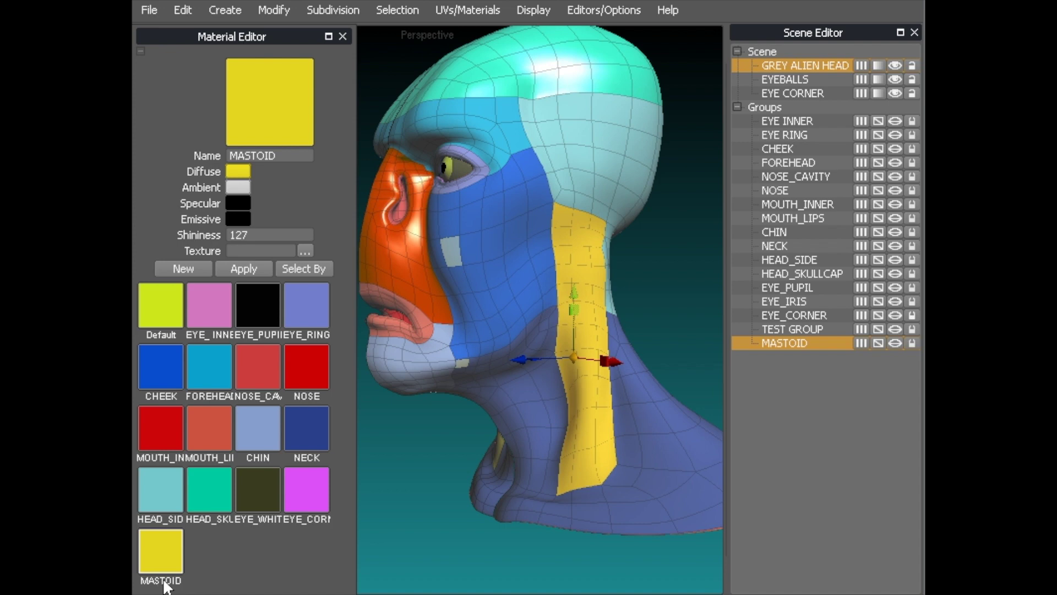
left_click(437, 424)
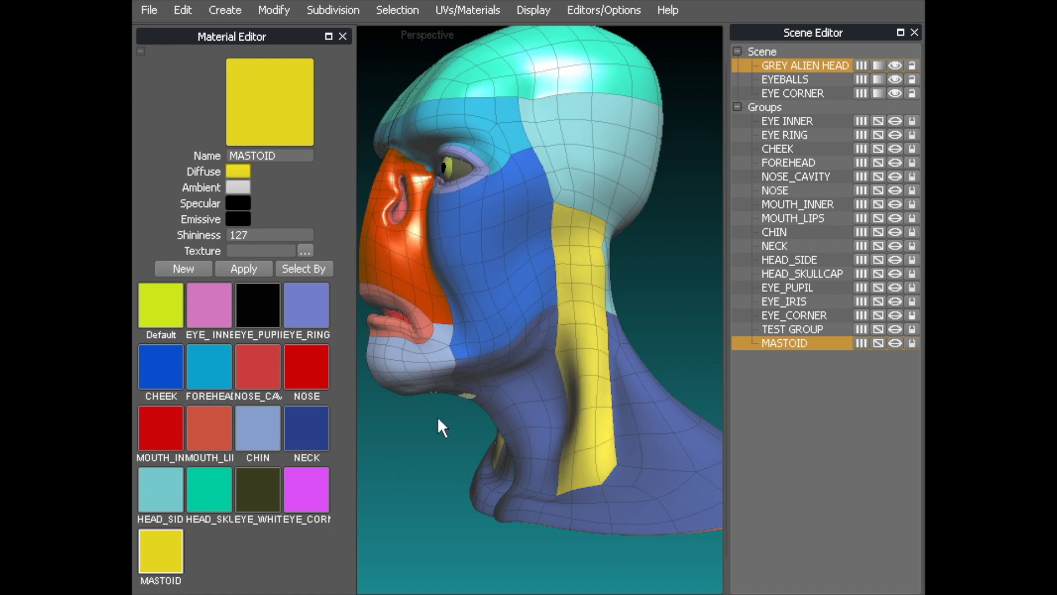
- Reselect the yellow neck faces through the MASTOID group
left_click_drag(466, 373, 508, 371, "alt")
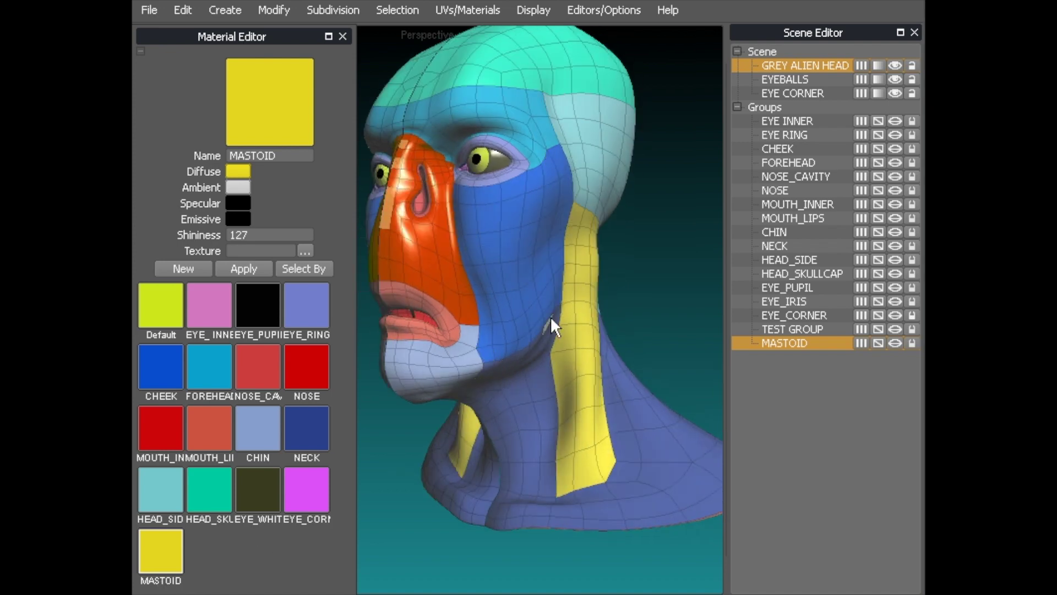
right_click_drag(550, 316, 513, 311, "alt")
middle_click_drag(514, 312, 585, 277)
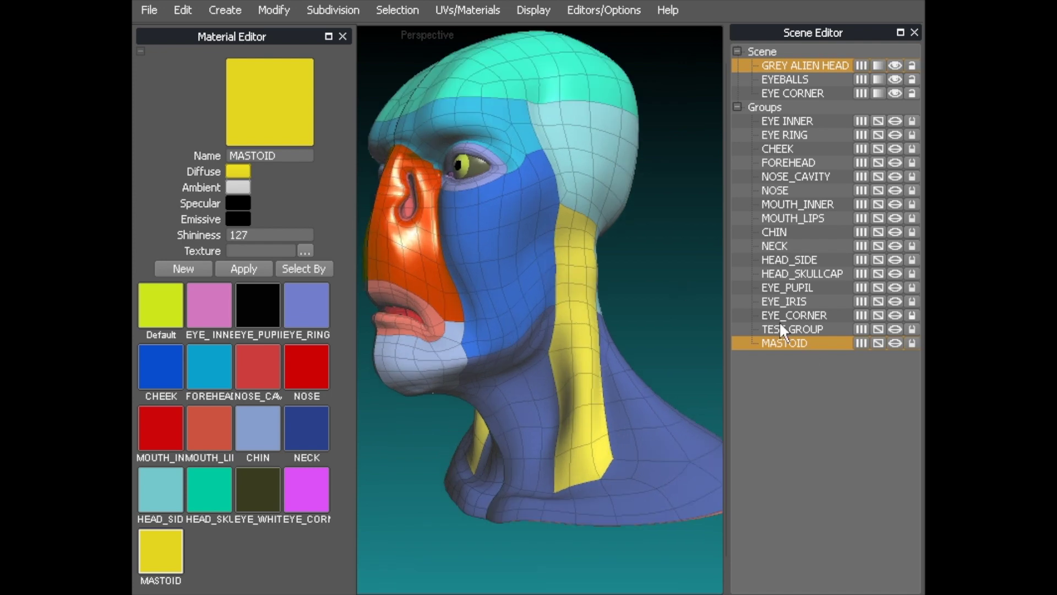
left_click(782, 342)
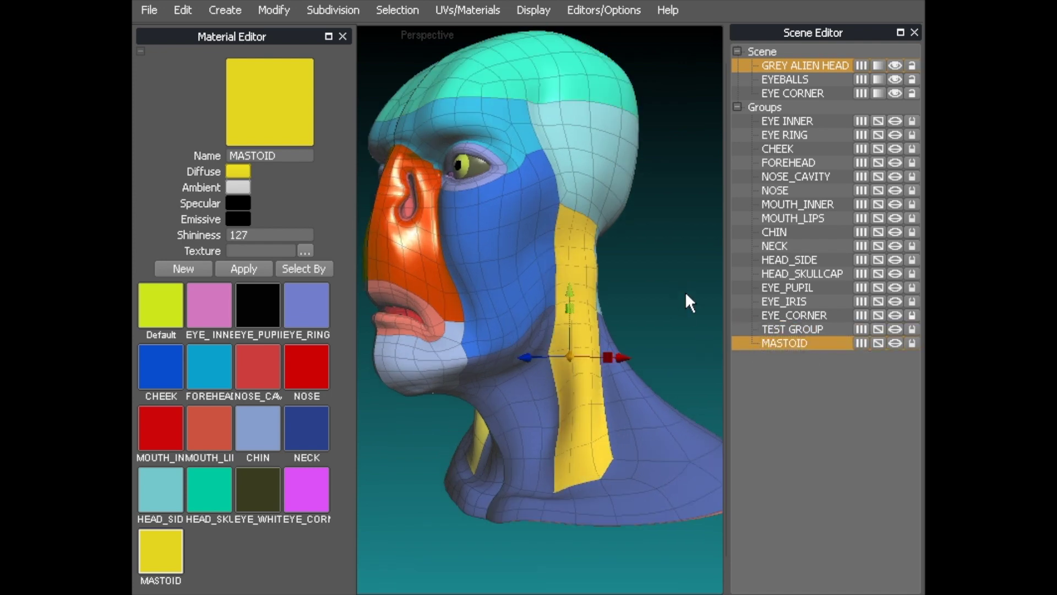
middle_click_drag(686, 295, 807, 314)
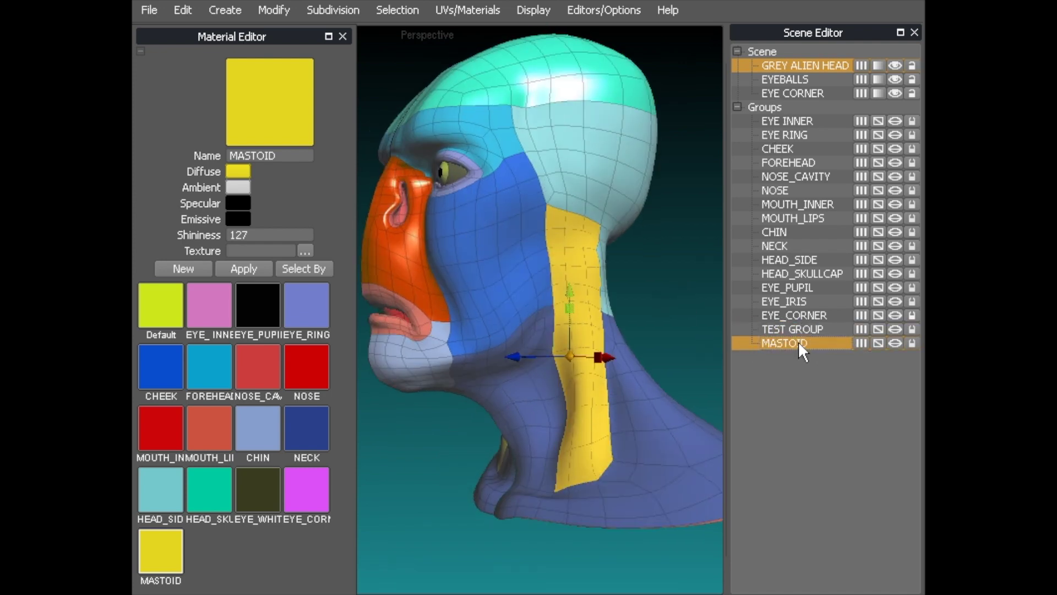
- Try moving the selected MASTOID faces away from the neck and undo the move
middle_click_drag(596, 388, 623, 355)
left_click_drag(623, 355, 613, 355)
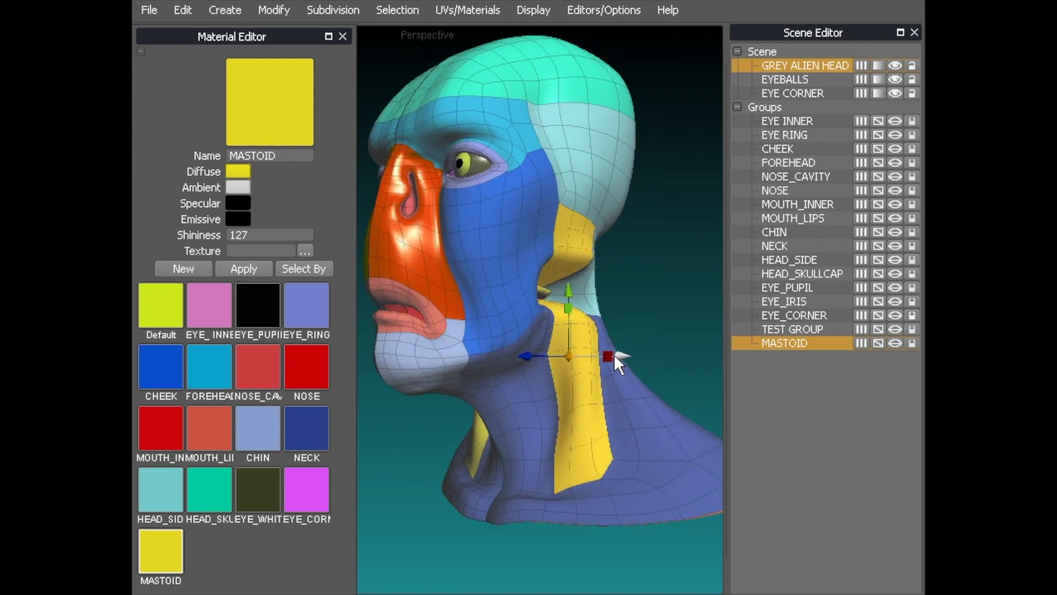
key("ctrl+z")
- Select the faces by the MASTOID material and examine the strip from the side and the front
middle_click_drag(638, 308, 618, 262)
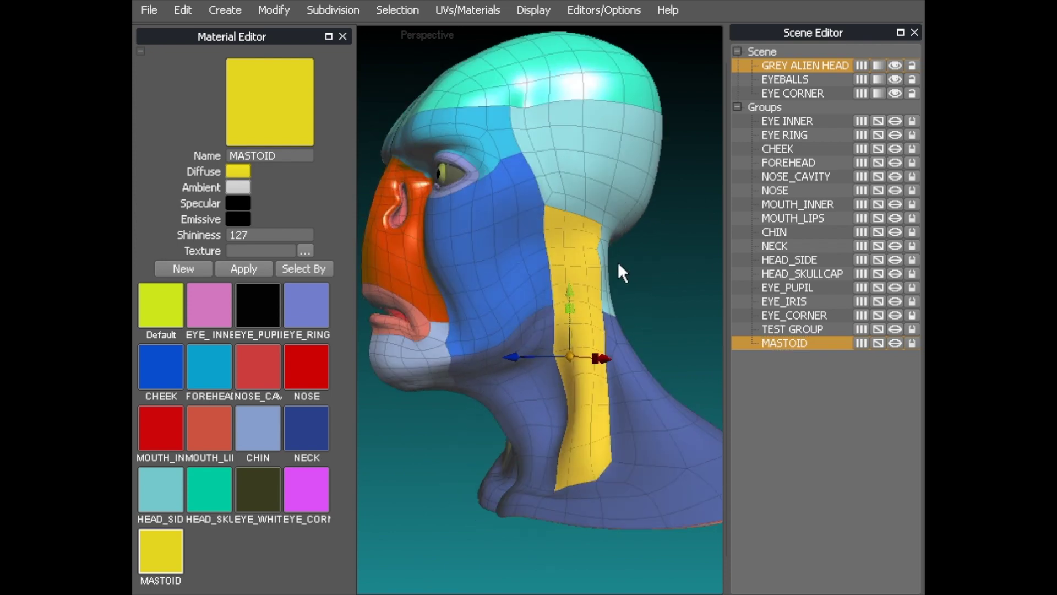
middle_click_drag(606, 299, 570, 296)
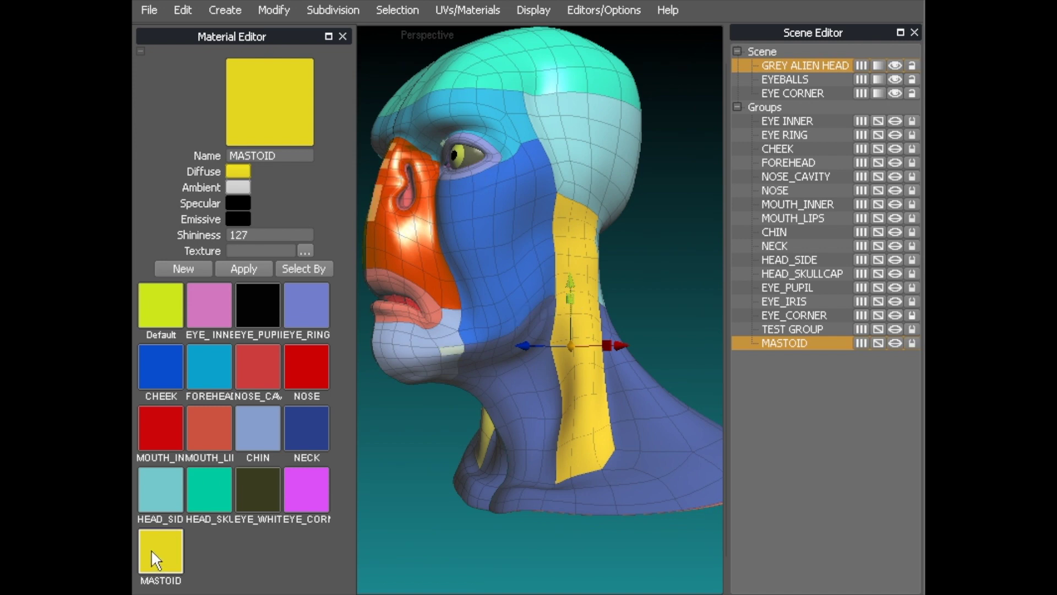
left_click(596, 134)
left_click(302, 269)
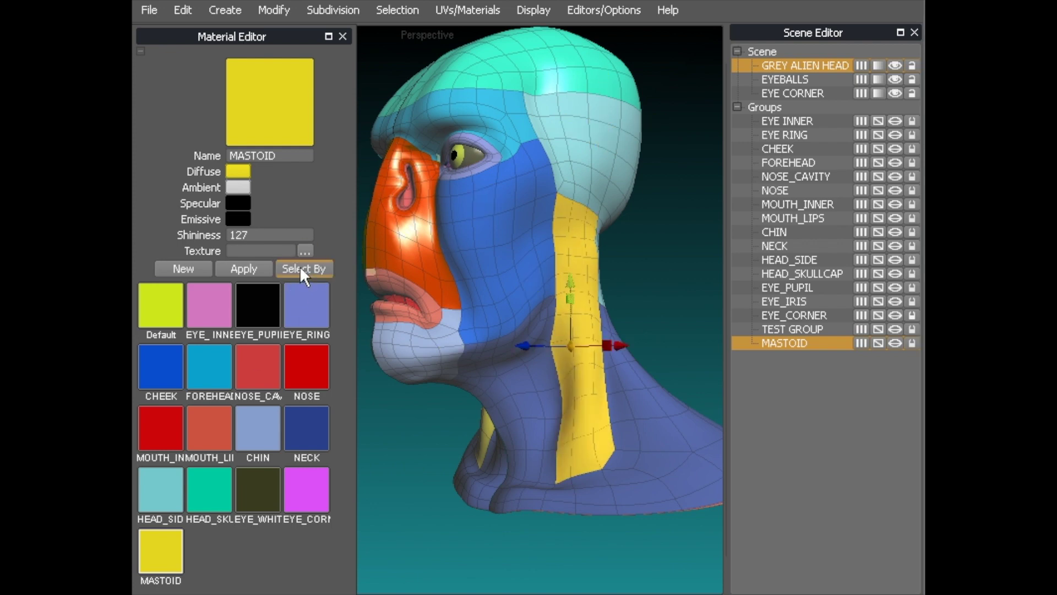
middle_click_drag(702, 262, 601, 269)
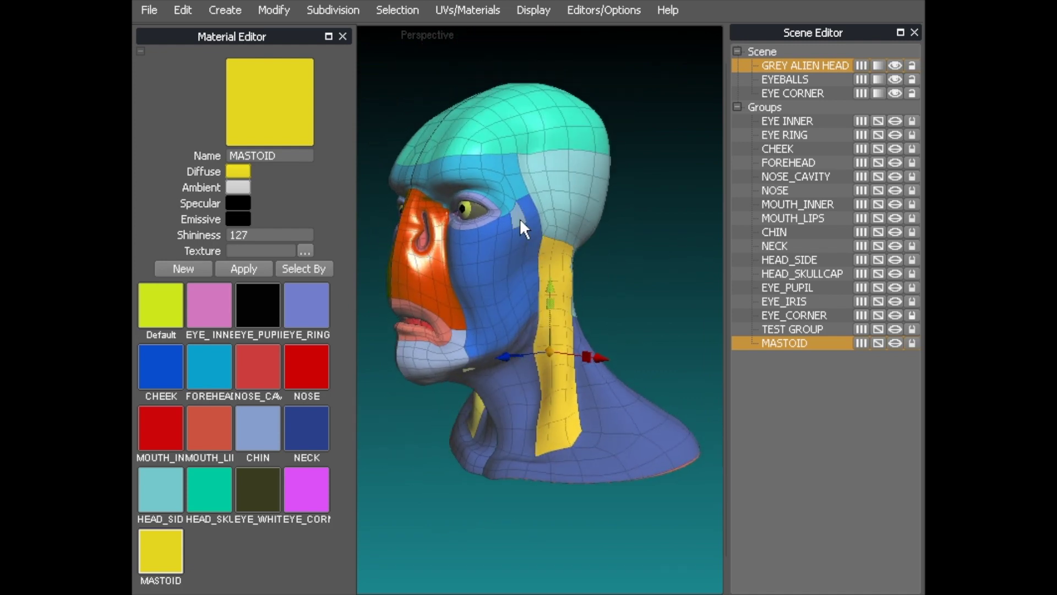
scroll(491, 198, "up", 4)
scroll(469, 219, "up", 2)
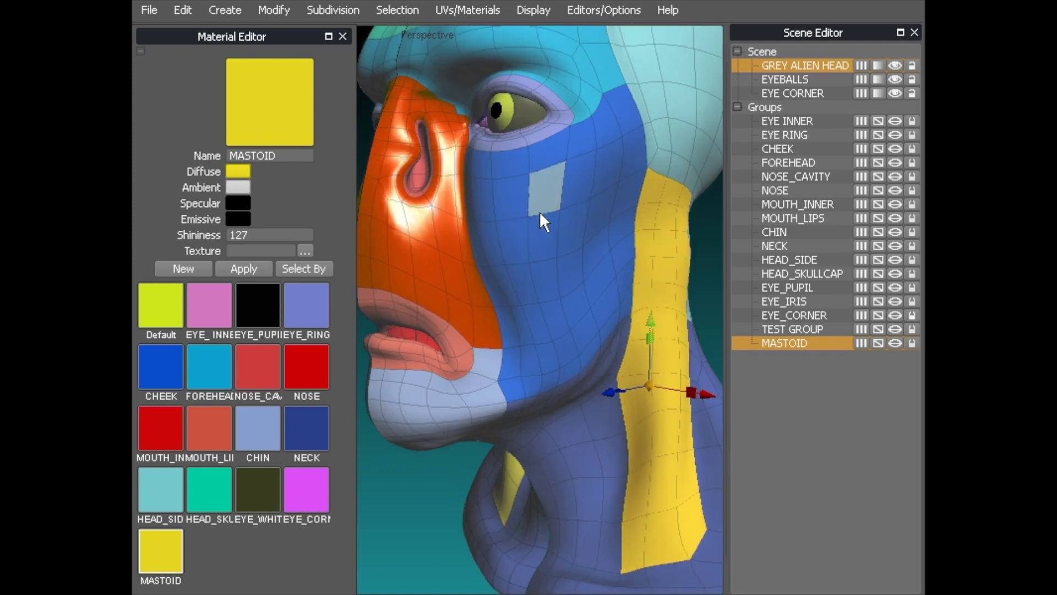
scroll(575, 238, "down", 3)
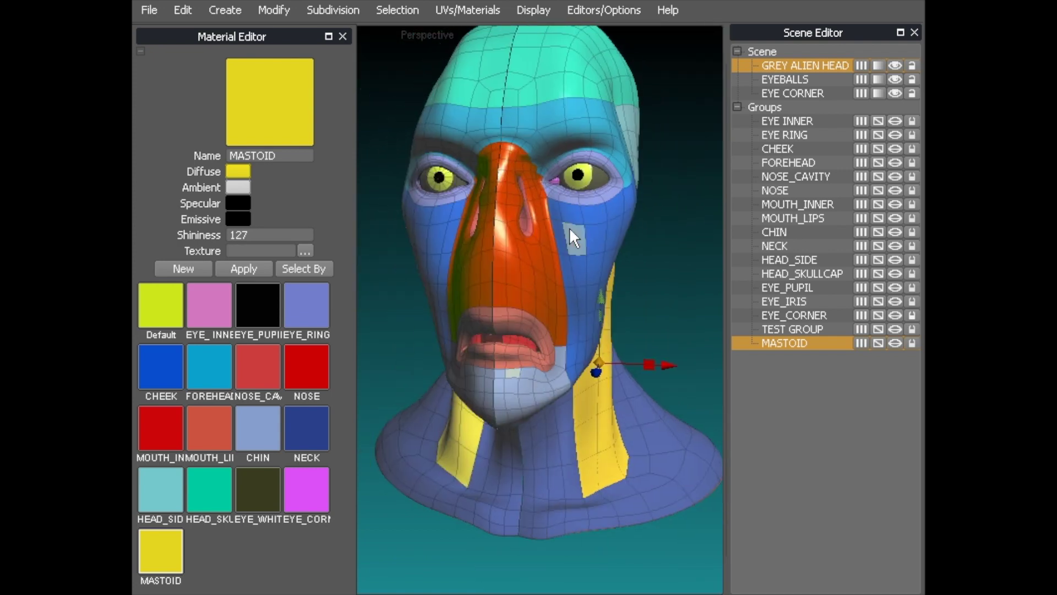
scroll(551, 234, "down", 2)
scroll(525, 223, "up", 2)
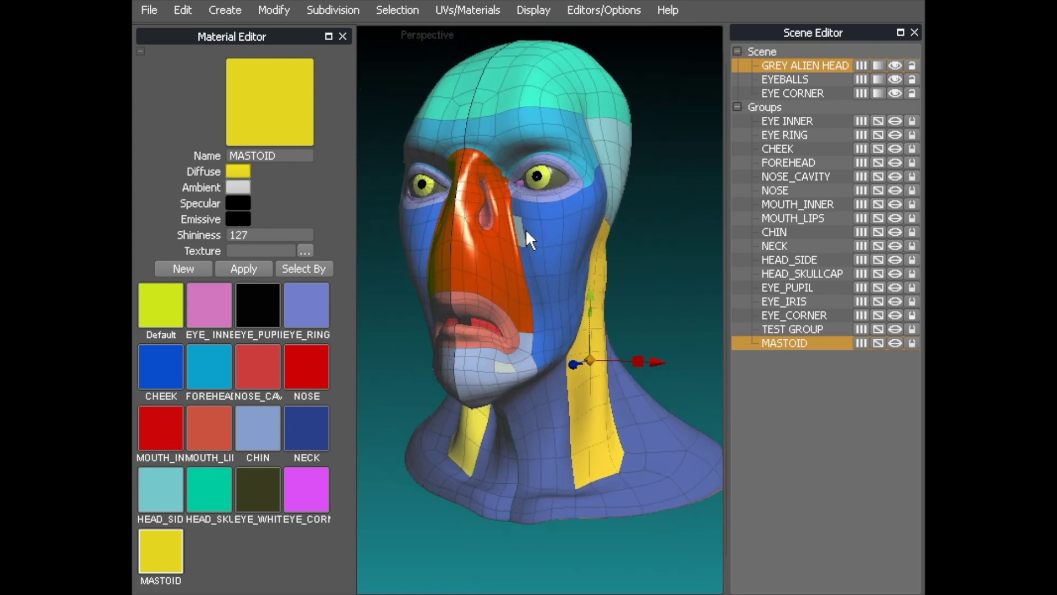